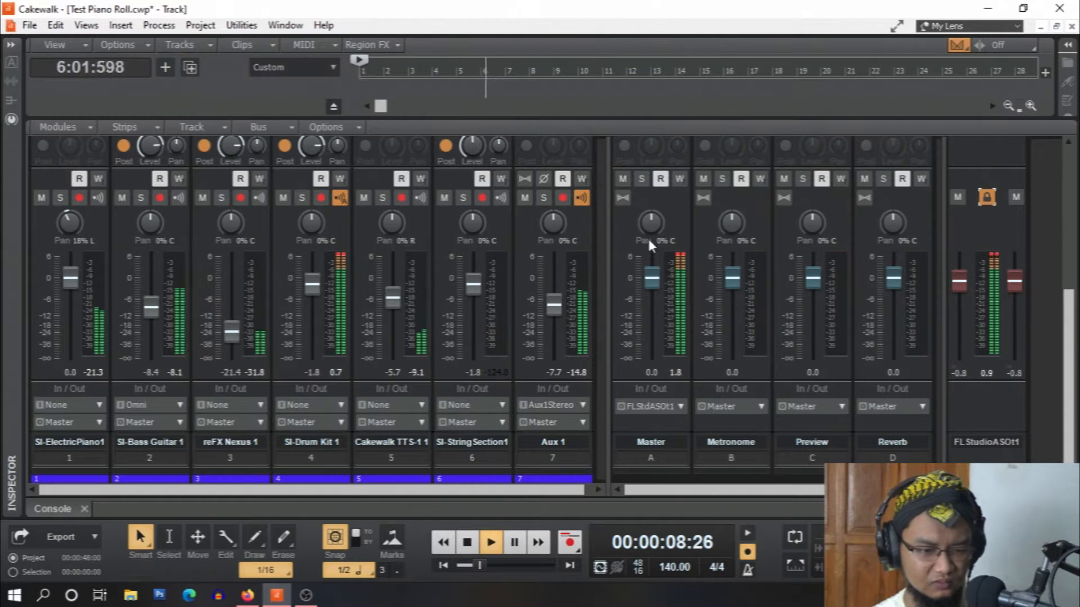
Inspect the TDR Nova equalizer on the SI-Drum Kit 1 channel and close it again
{"action": "scroll", "coordinate": [601, 292], "scroll_direction": "up", "scroll_amount": 3}
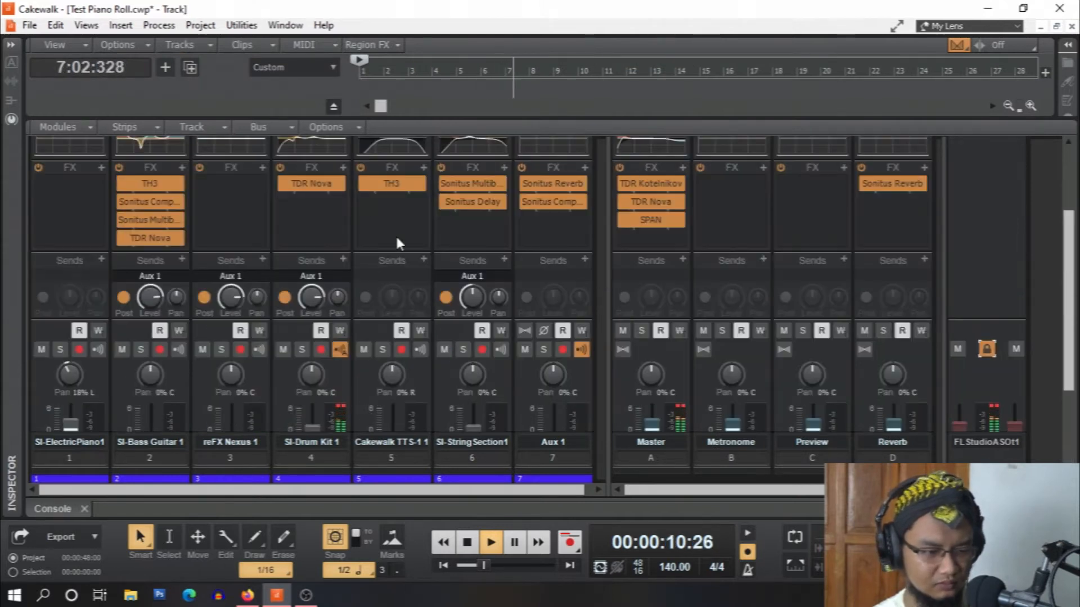
{"action": "double_click", "coordinate": [322, 186]}
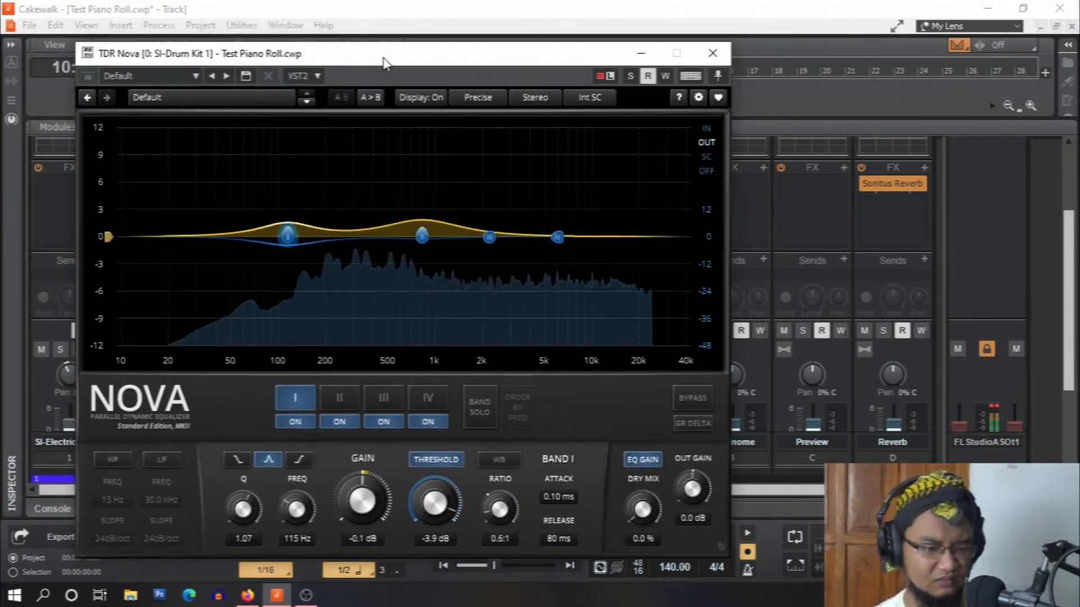
{"action": "left_click", "coordinate": [713, 55]}
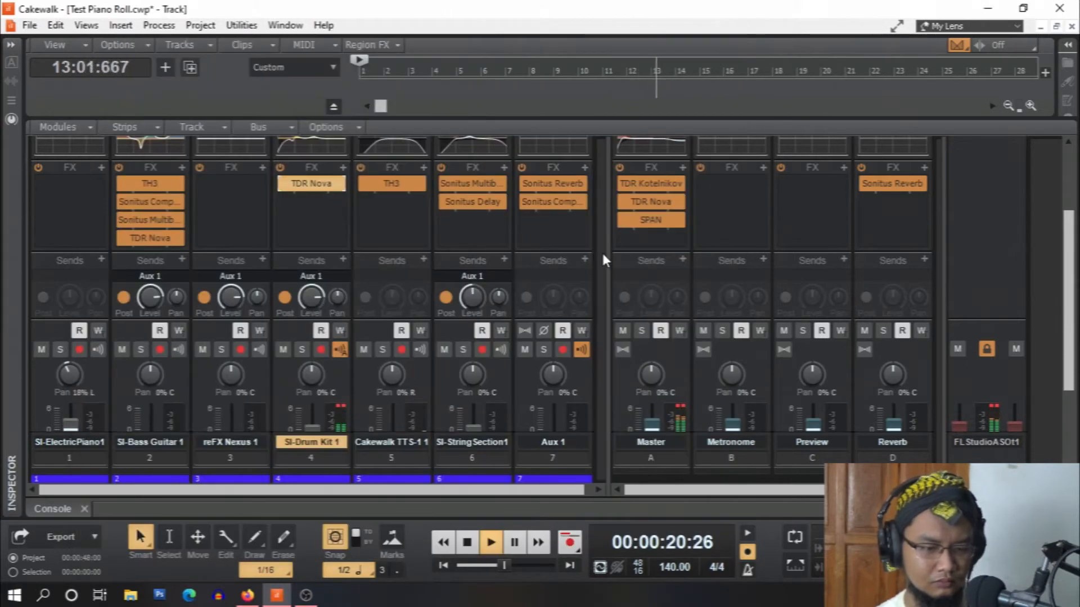
{"action": "scroll", "coordinate": [602, 251], "scroll_direction": "down", "scroll_amount": 3}
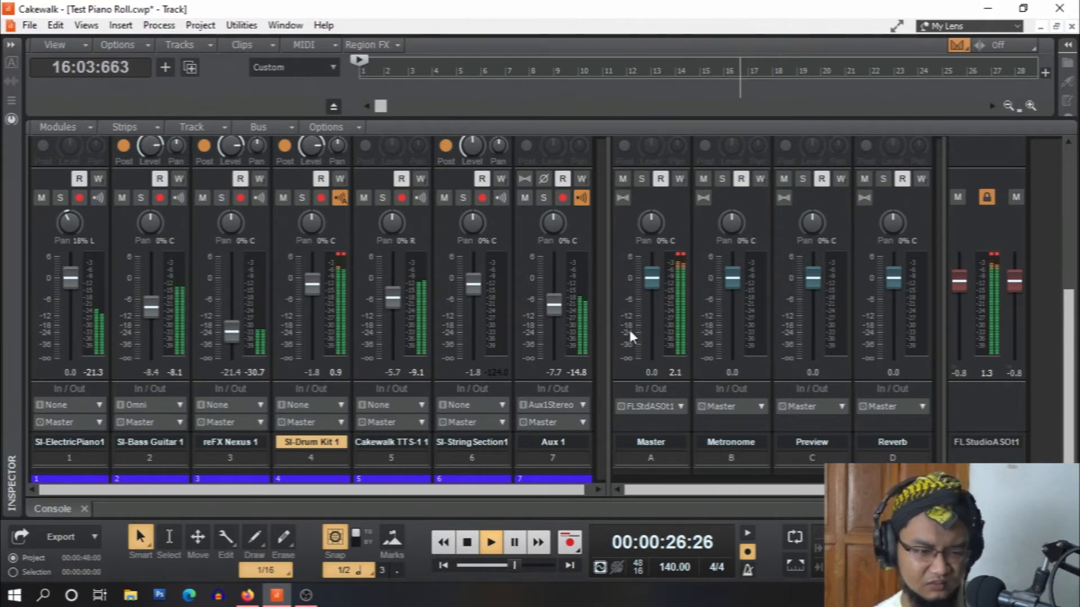
Collapse the console to show the tracks, and inspect the SI-Drum Kit 1 instrument until playback is stopped
{"action": "left_click_drag", "start_coordinate": [550, 117], "coordinate": [551, 598]}
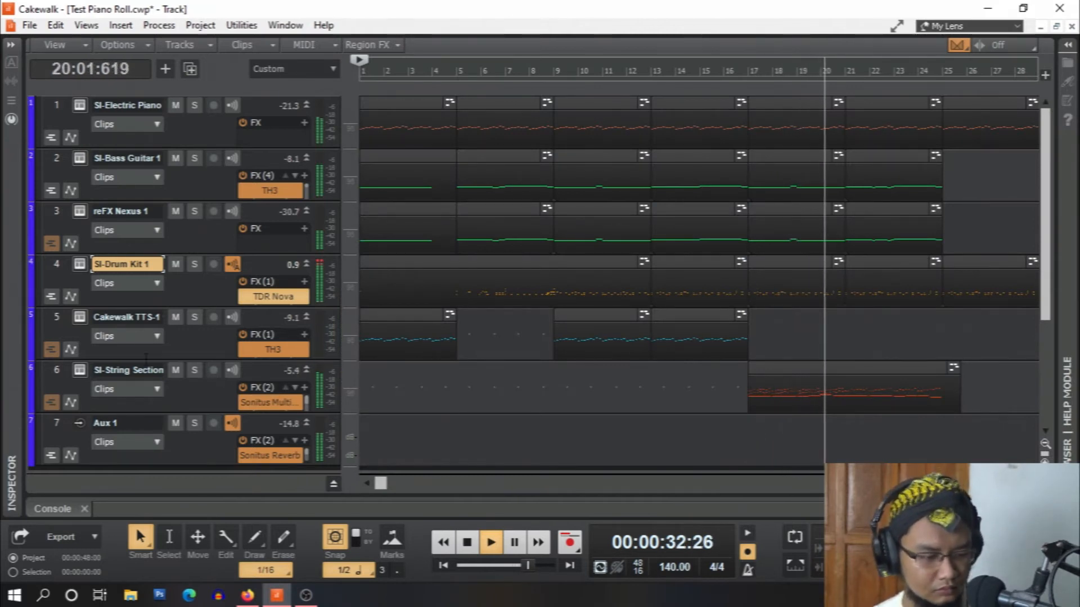
{"action": "left_click", "coordinate": [78, 265]}
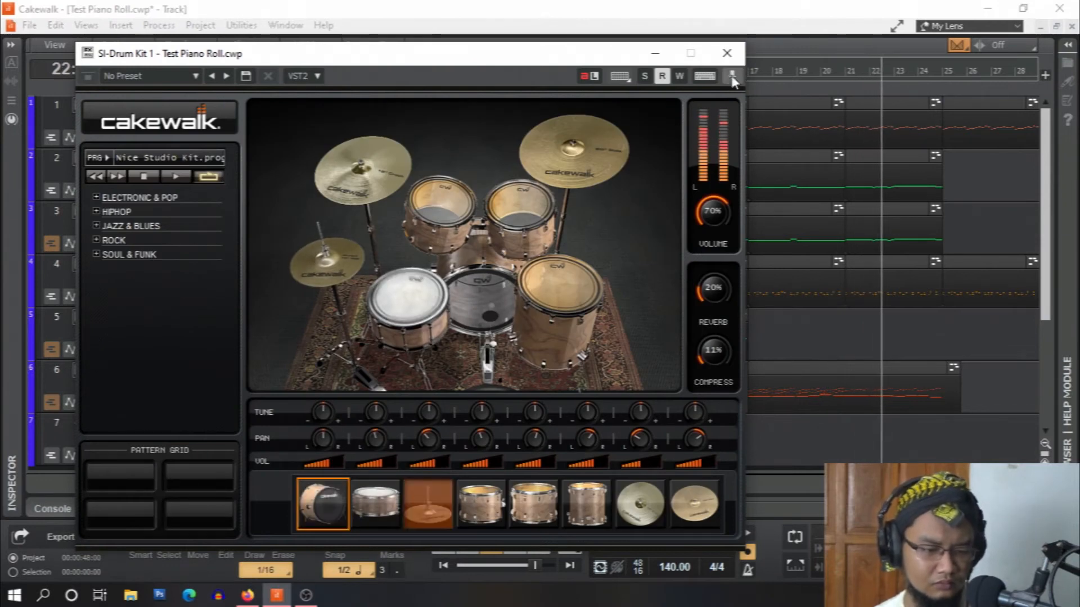
{"action": "left_click", "coordinate": [726, 54]}
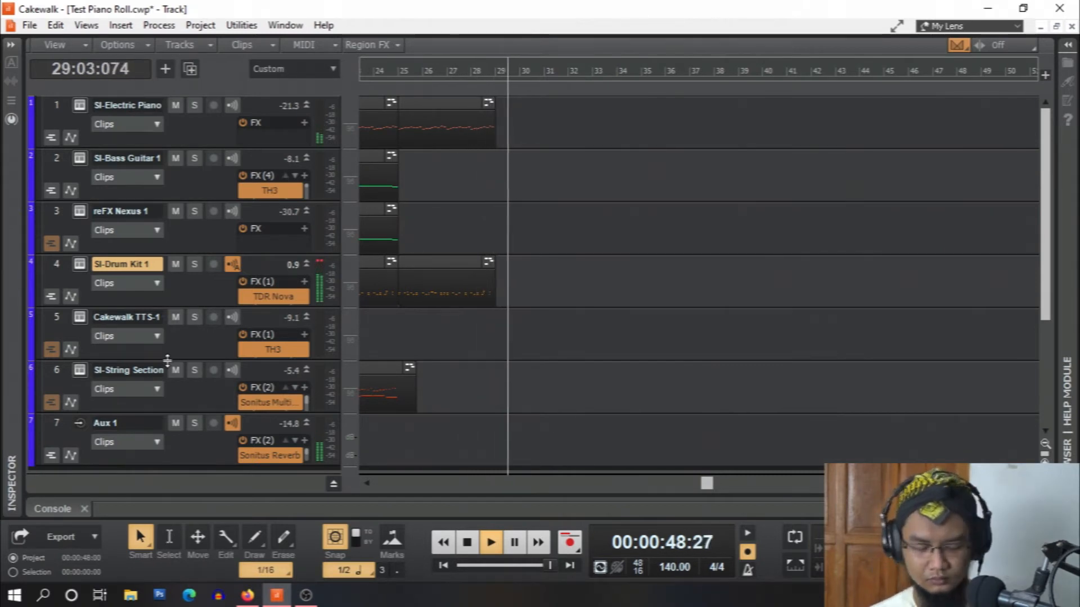
{"action": "key", "text": "space"}
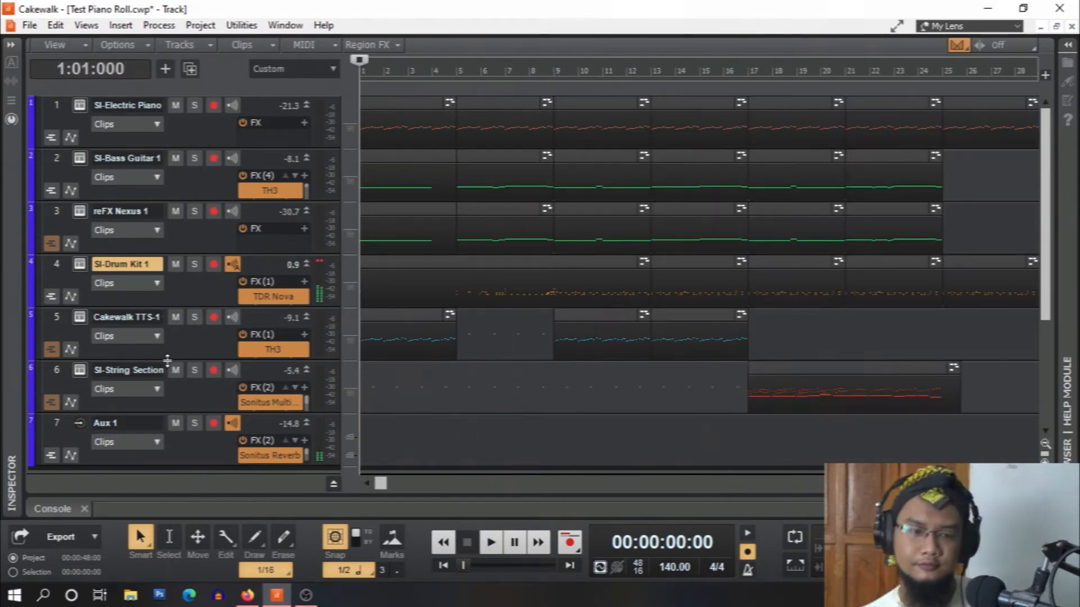
{"action": "left_click", "coordinate": [306, 595]}
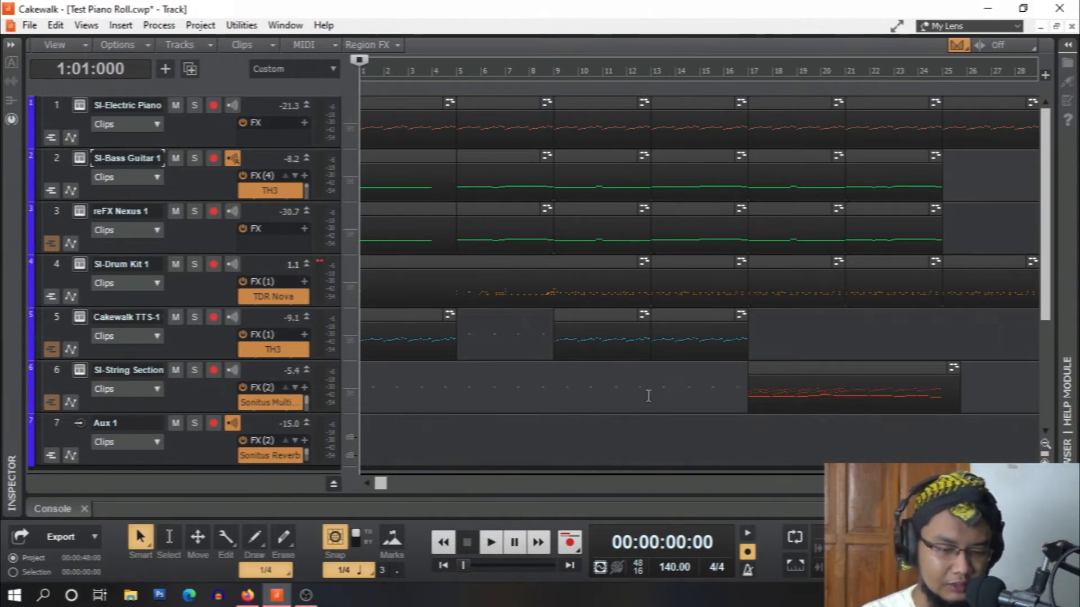
{"action": "scroll", "coordinate": [649, 396], "scroll_direction": "right", "scroll_amount": 2}
{"action": "scroll", "coordinate": [648, 396], "scroll_direction": "left", "scroll_amount": 2}
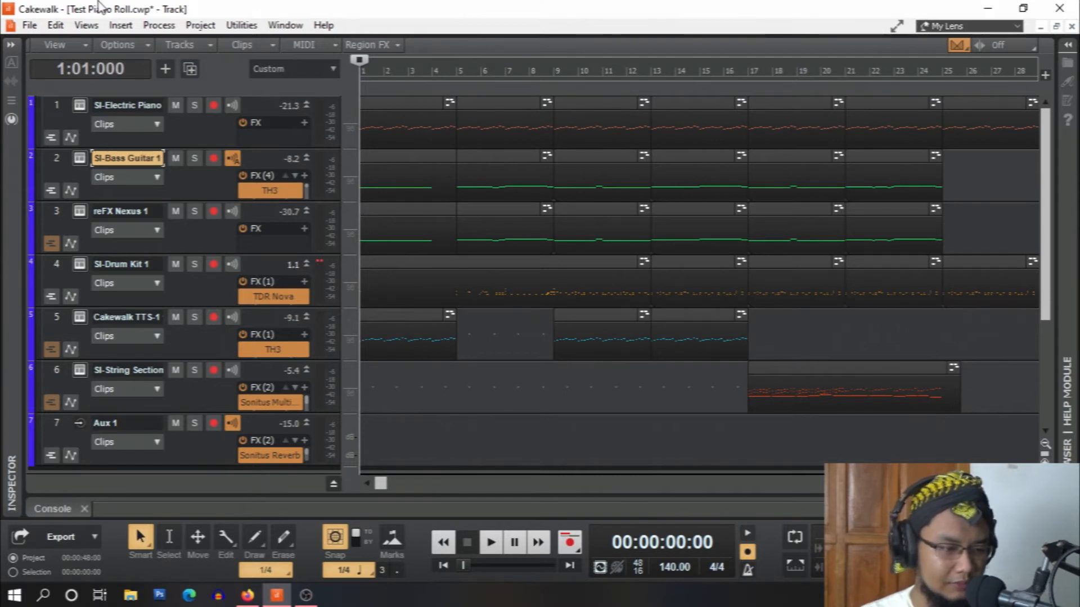
Examine where the Piano Roll view is offered, both program-wide and for the empty area of the SI-String Section track
{"action": "left_click", "coordinate": [86, 25]}
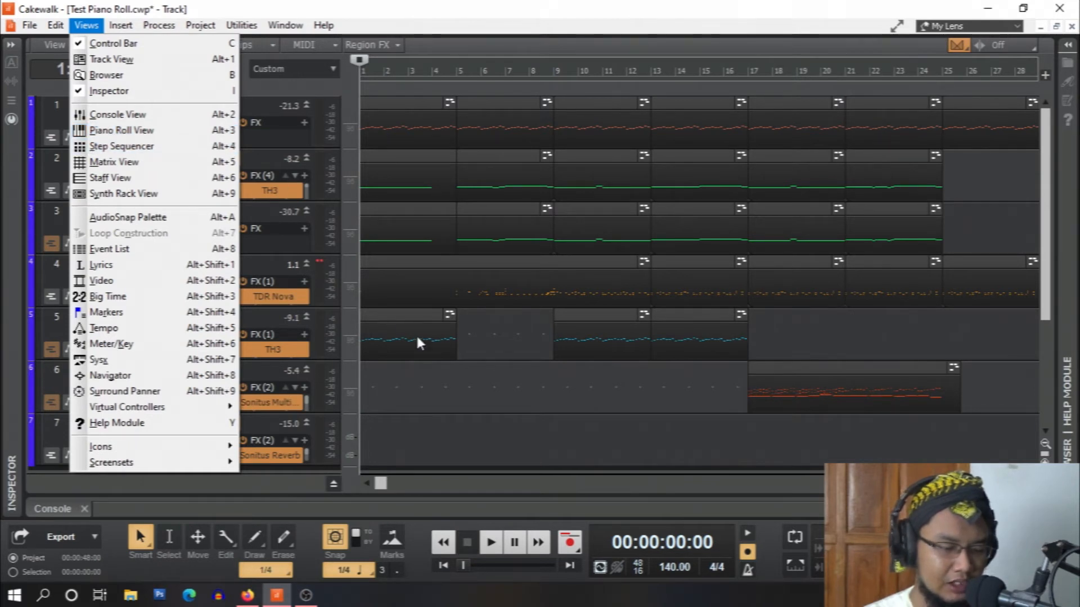
{"action": "left_click", "coordinate": [380, 376]}
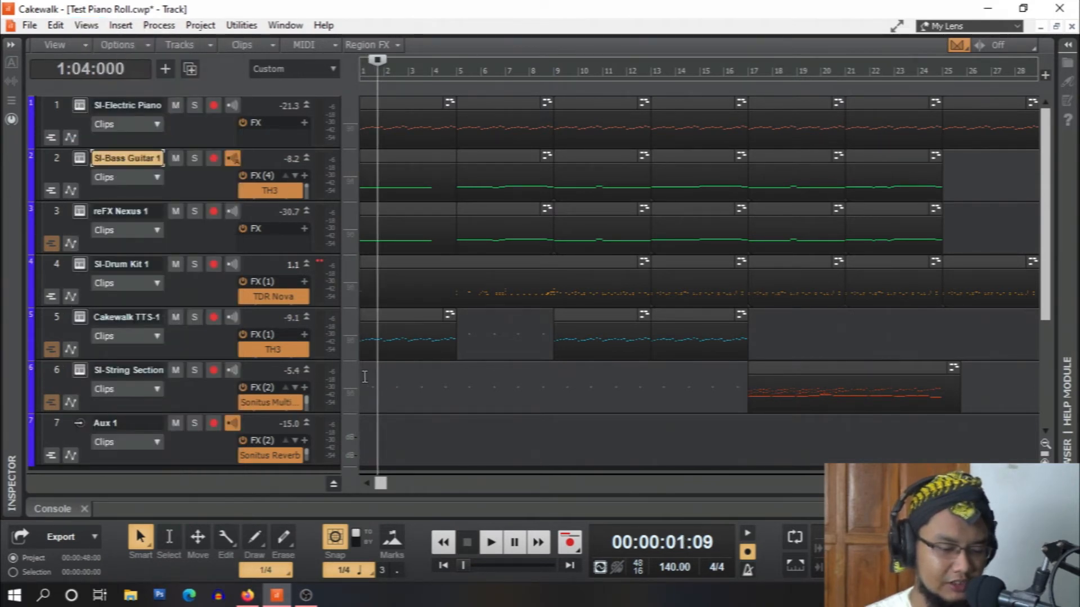
{"action": "left_click", "coordinate": [364, 376]}
{"action": "left_click_drag", "start_coordinate": [365, 61], "coordinate": [355, 67]}
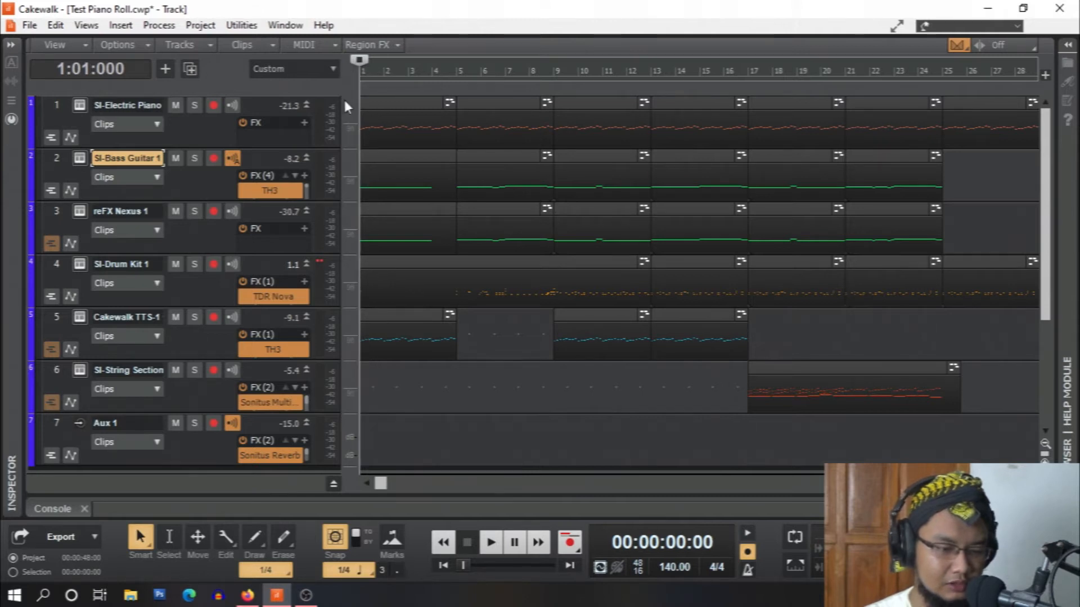
{"action": "right_click", "coordinate": [375, 383]}
{"action": "mouse_move", "coordinate": [438, 406]}
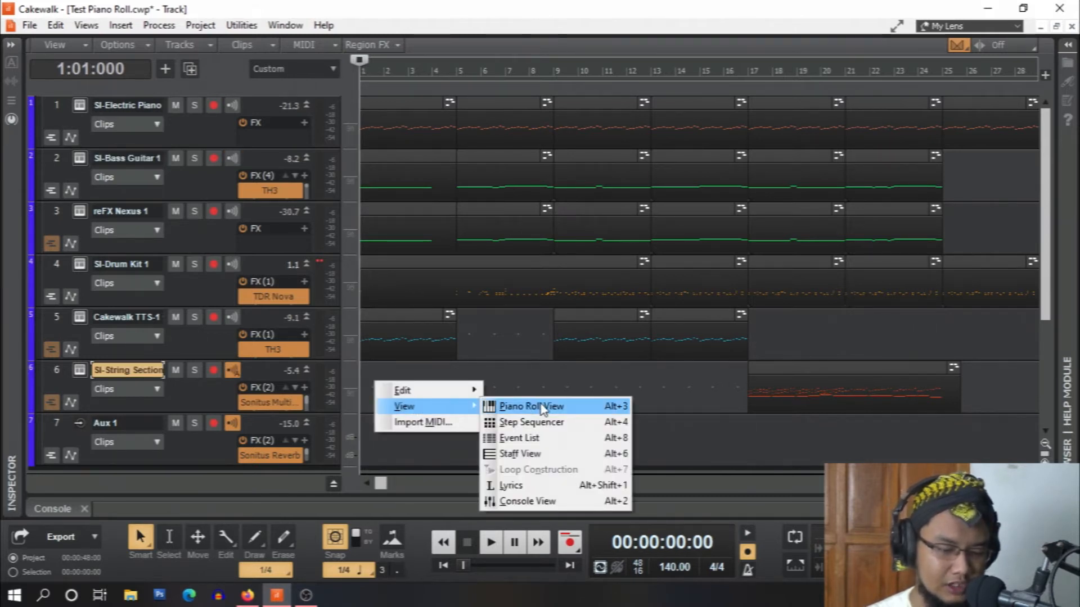
{"action": "left_click", "coordinate": [458, 15]}
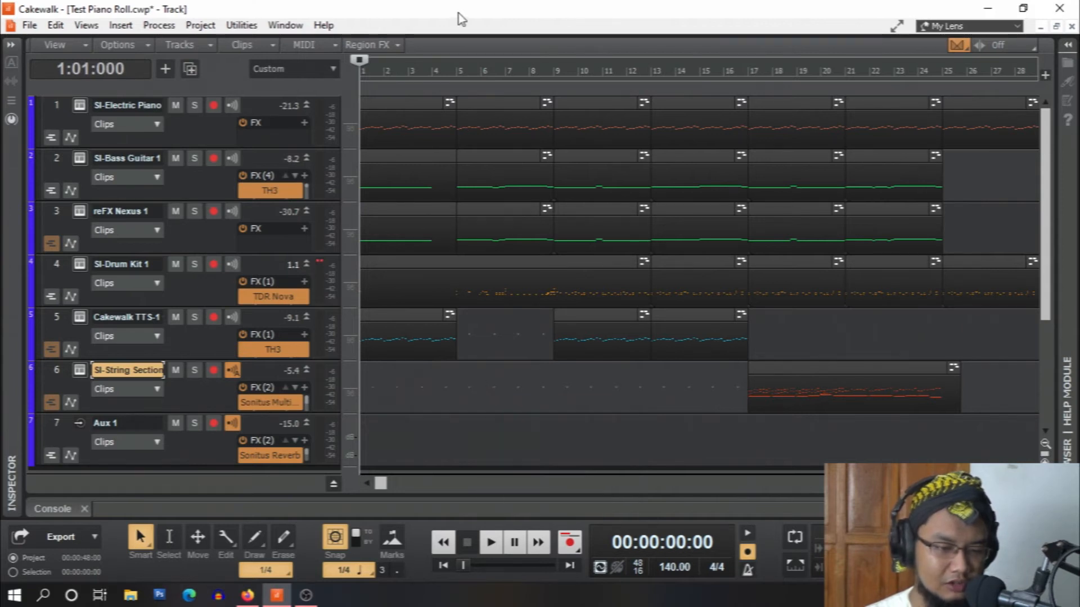
Open the first SI-Bass Guitar 1 clip in the Piano Roll, enlarge the editor and bring its notes into view
{"action": "double_click", "coordinate": [411, 163]}
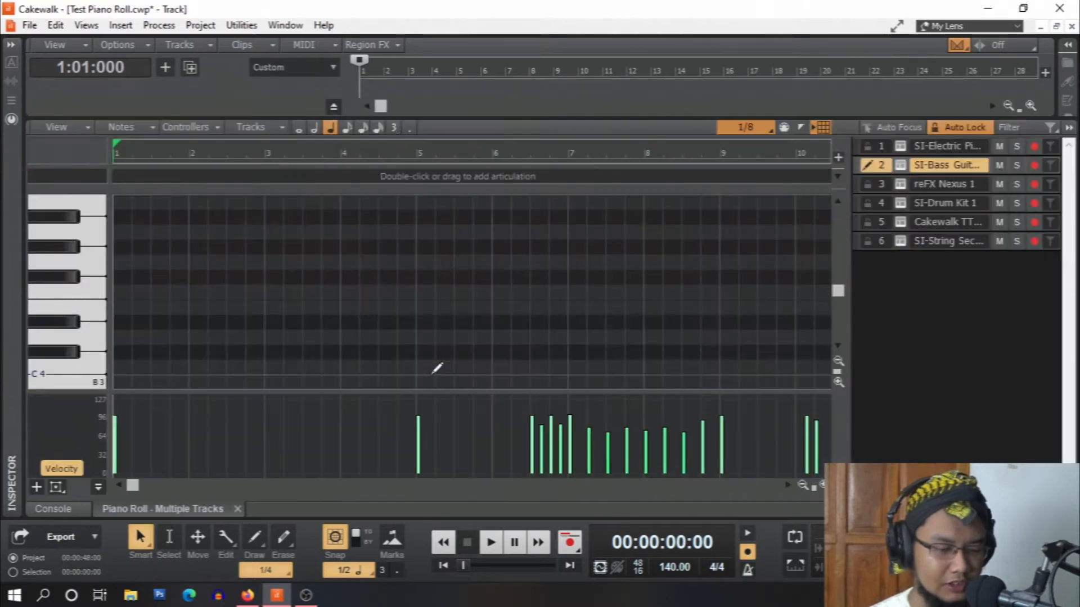
{"action": "left_click_drag", "start_coordinate": [452, 107], "coordinate": [460, 8]}
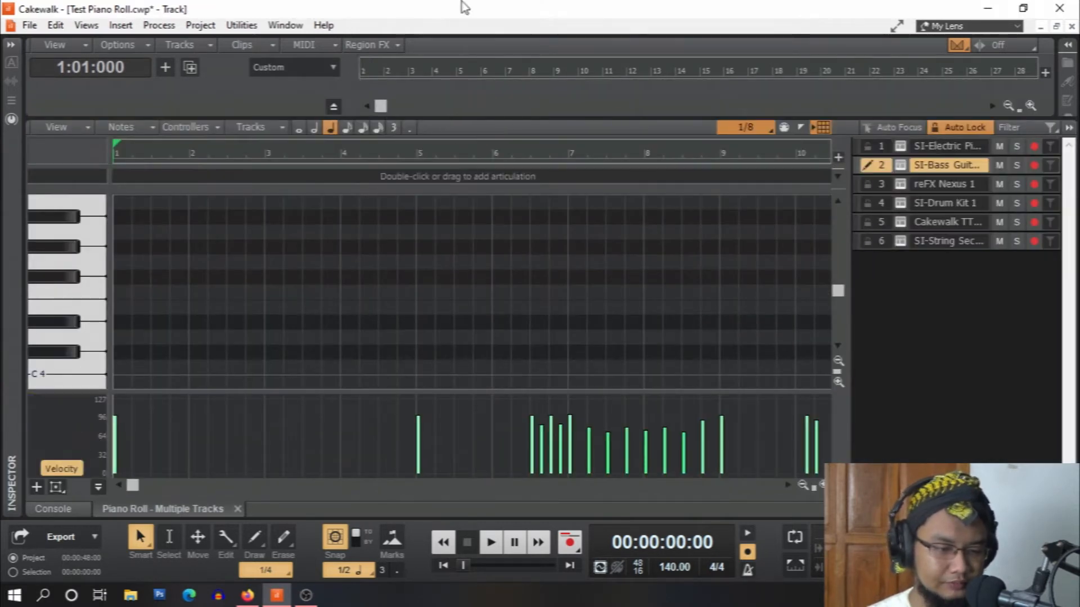
{"action": "scroll", "coordinate": [562, 238], "scroll_direction": "down", "scroll_amount": 5}
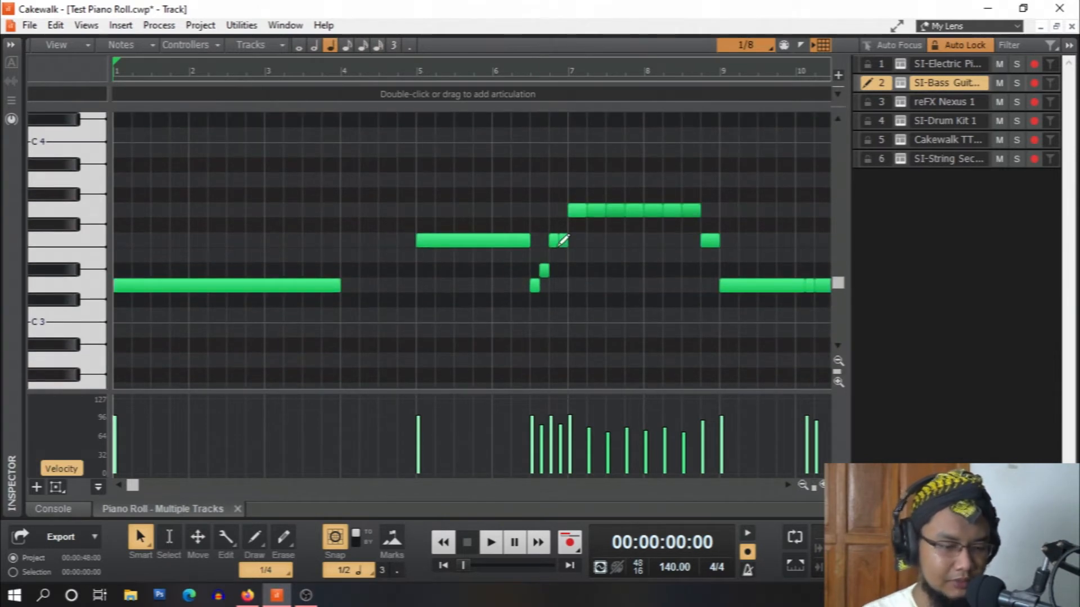
{"action": "scroll", "coordinate": [562, 240], "scroll_direction": "right", "scroll_amount": 2}
{"action": "scroll", "coordinate": [520, 253], "scroll_direction": "right", "scroll_amount": 5}
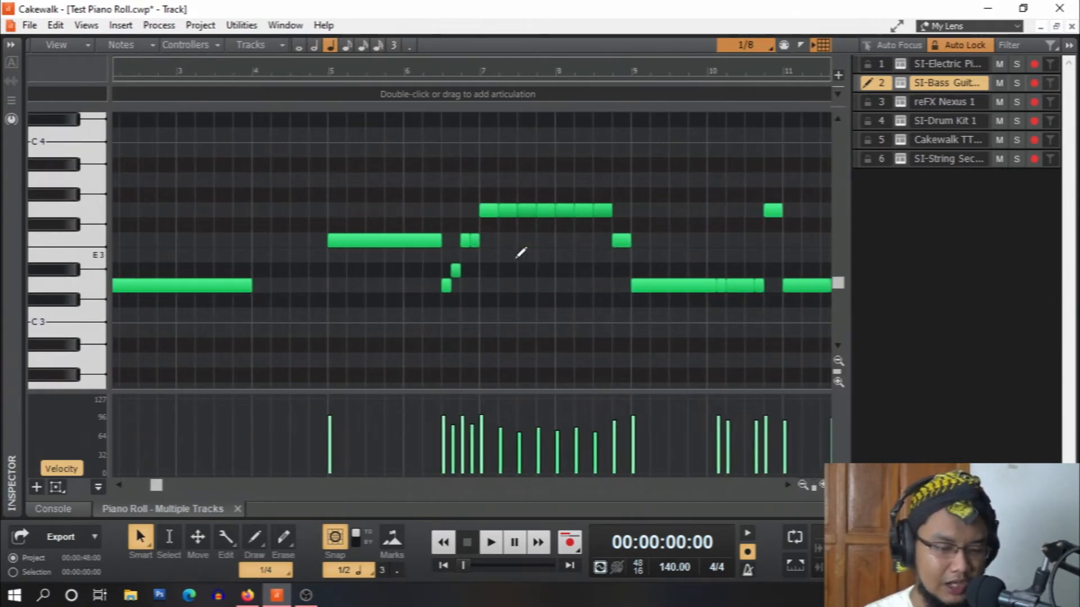
{"action": "scroll", "coordinate": [520, 252], "scroll_direction": "left", "scroll_amount": 5}
{"action": "scroll", "coordinate": [520, 252], "scroll_direction": "left", "scroll_amount": 1}
{"action": "scroll", "coordinate": [520, 253], "scroll_direction": "right", "scroll_amount": 1}
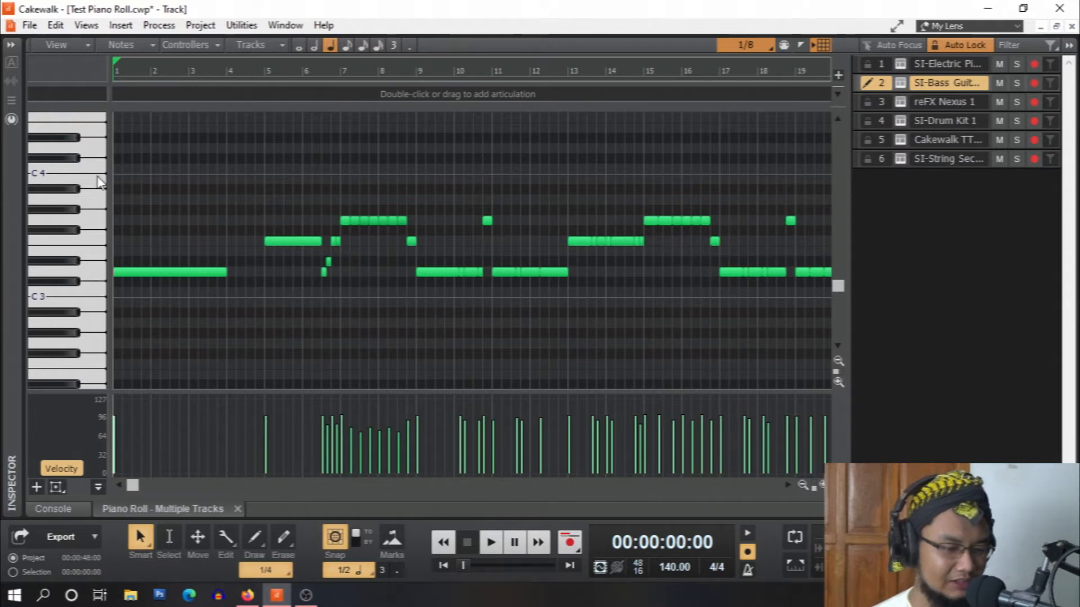
Select all bass notes on the highest used pitch at once and clear the selection again
{"action": "left_click", "coordinate": [90, 218]}
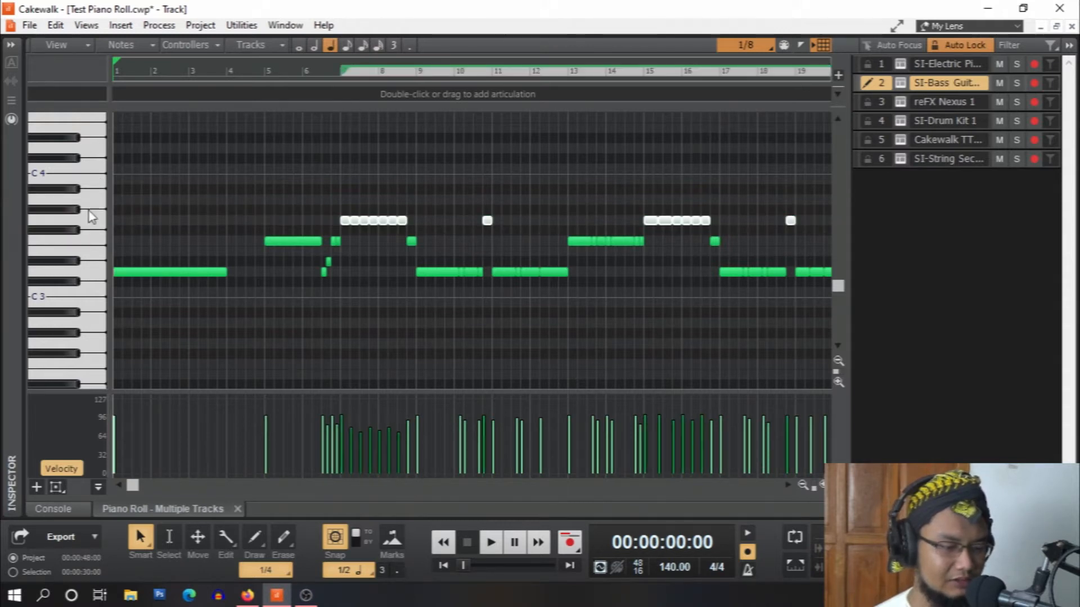
{"action": "left_click", "coordinate": [137, 214]}
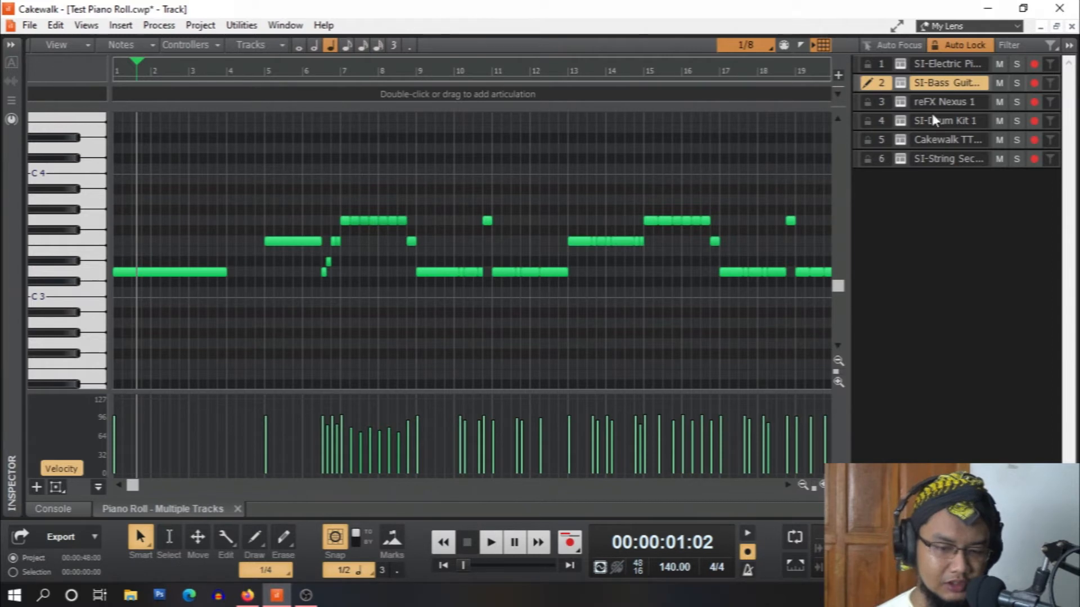
Switch the Piano Roll between the project's instrument tracks, finishing on the SI-Electric Piano track
{"action": "left_click", "coordinate": [948, 67]}
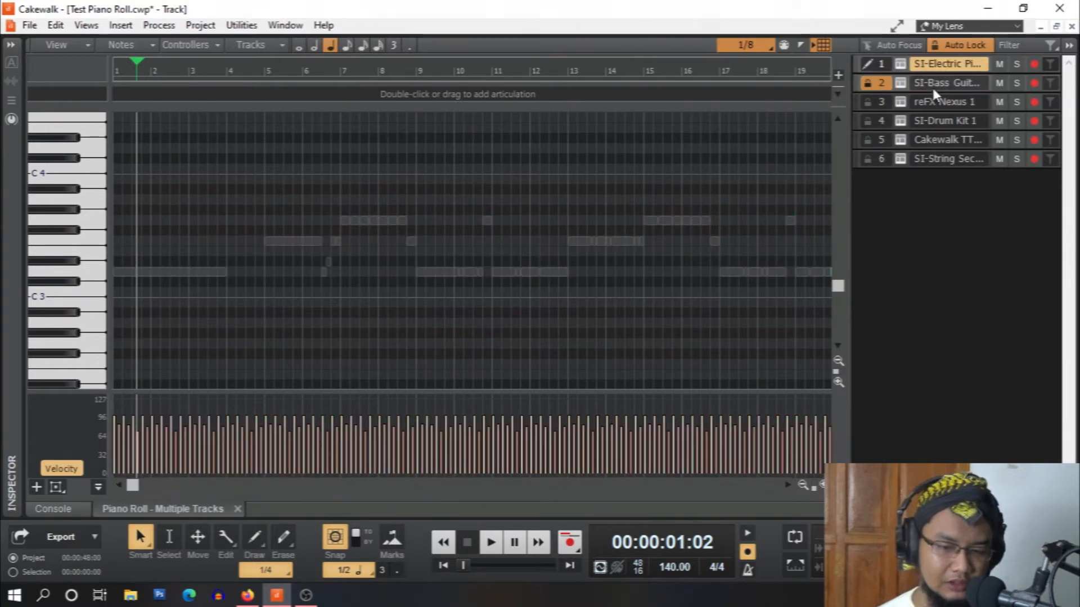
{"action": "left_click", "coordinate": [932, 85]}
{"action": "left_click", "coordinate": [887, 100]}
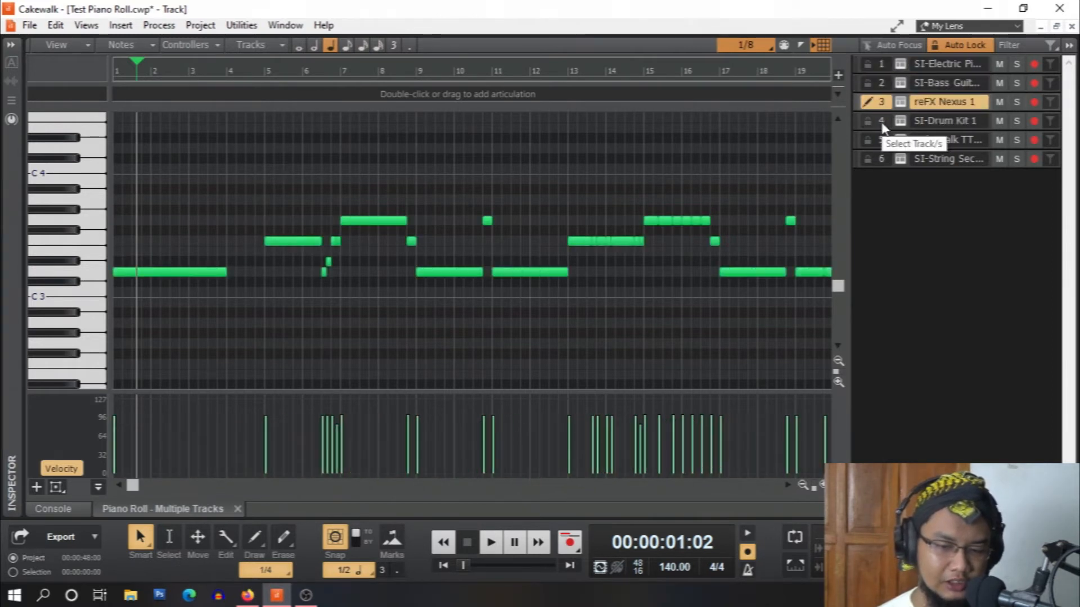
{"action": "left_click", "coordinate": [881, 124]}
{"action": "left_click", "coordinate": [880, 137]}
{"action": "left_click", "coordinate": [881, 104]}
{"action": "left_click", "coordinate": [884, 83]}
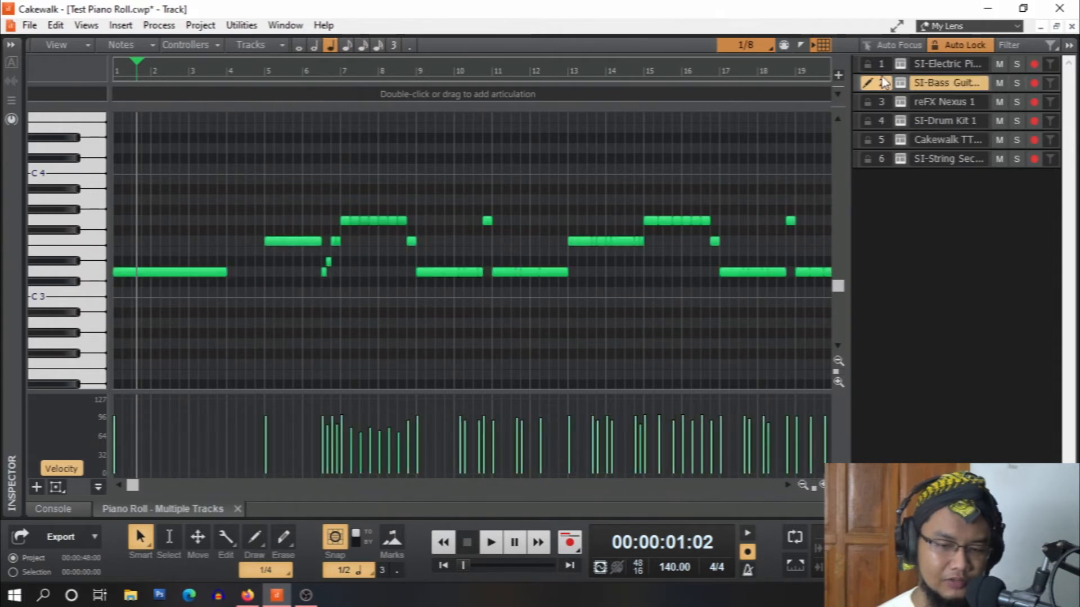
{"action": "left_click", "coordinate": [882, 64]}
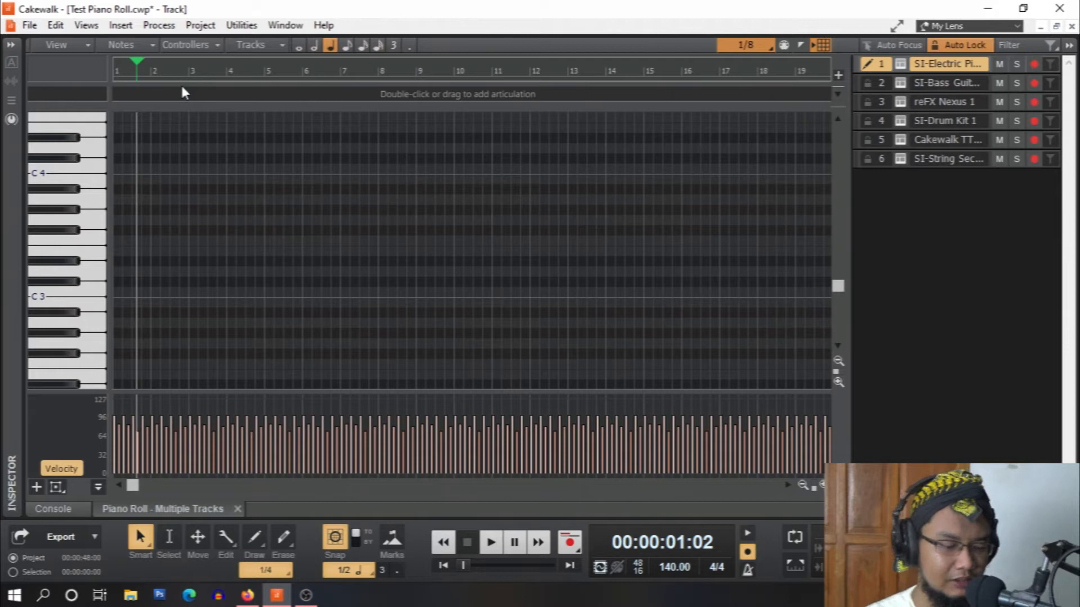
Return to the track view and reopen the SI-Electric Piano track in an enlarged Piano Roll
{"action": "left_click", "coordinate": [62, 509]}
{"action": "key", "text": "d"}
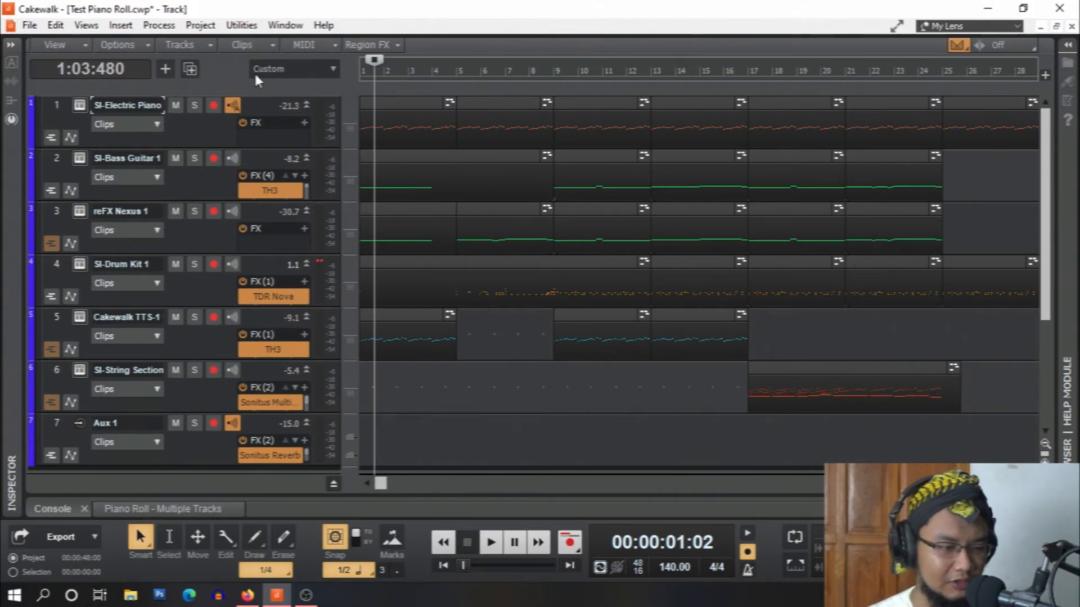
{"action": "key", "text": "alt+3"}
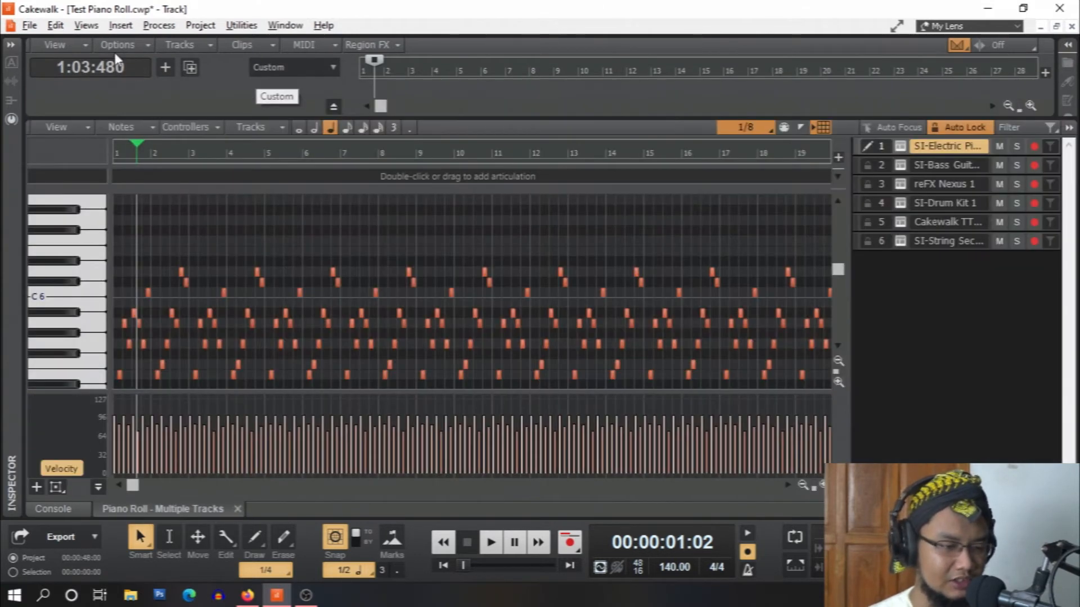
{"action": "left_click_drag", "start_coordinate": [465, 118], "coordinate": [445, 25]}
Examine the Piano Roll's view, notes and controller options and compare them with the console's own options
{"action": "left_click", "coordinate": [81, 45]}
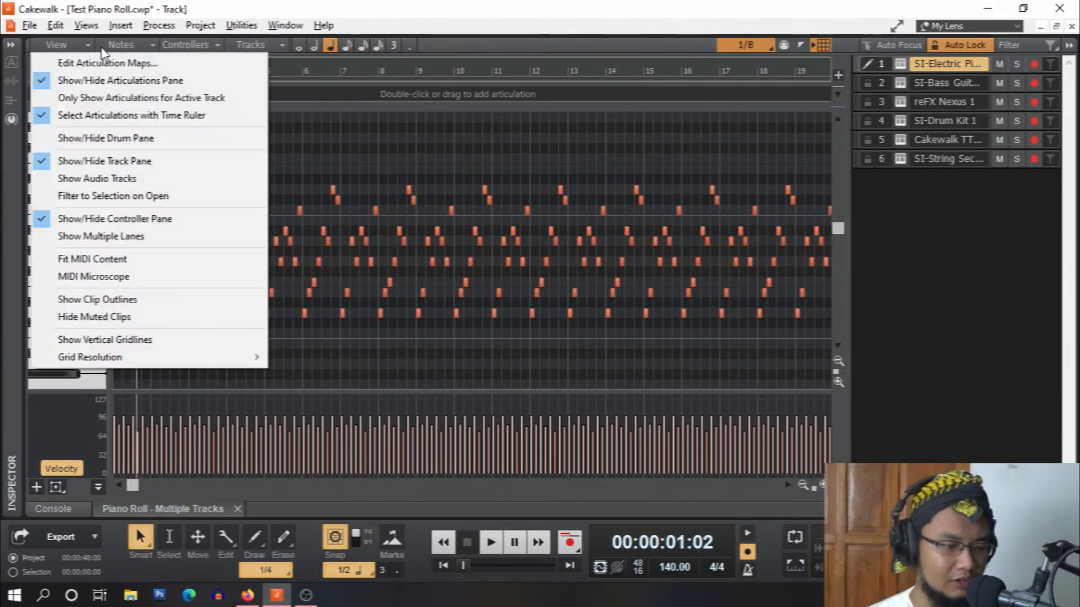
{"action": "mouse_move", "coordinate": [125, 49]}
{"action": "mouse_move", "coordinate": [212, 44]}
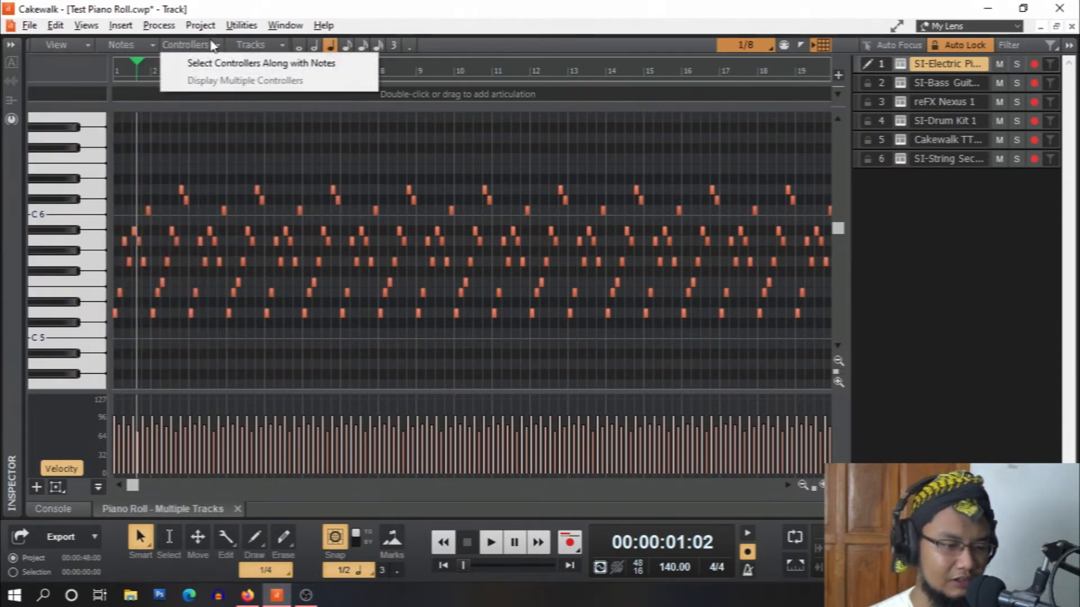
{"action": "left_click", "coordinate": [80, 43]}
{"action": "left_click", "coordinate": [81, 42]}
{"action": "left_click", "coordinate": [80, 42]}
{"action": "left_click", "coordinate": [81, 43]}
{"action": "left_click", "coordinate": [66, 511]}
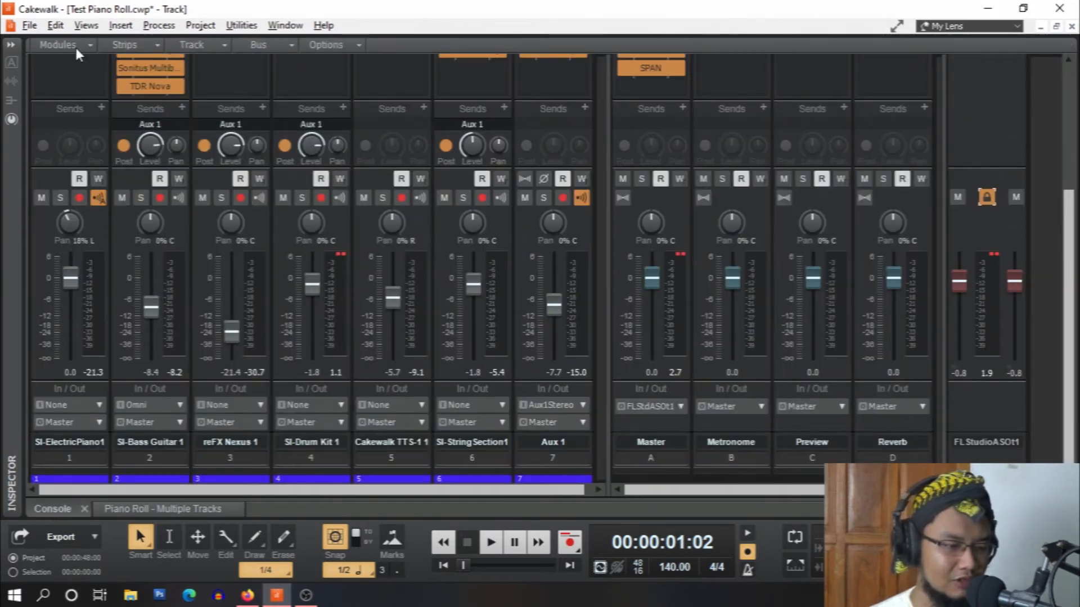
{"action": "left_click", "coordinate": [159, 509]}
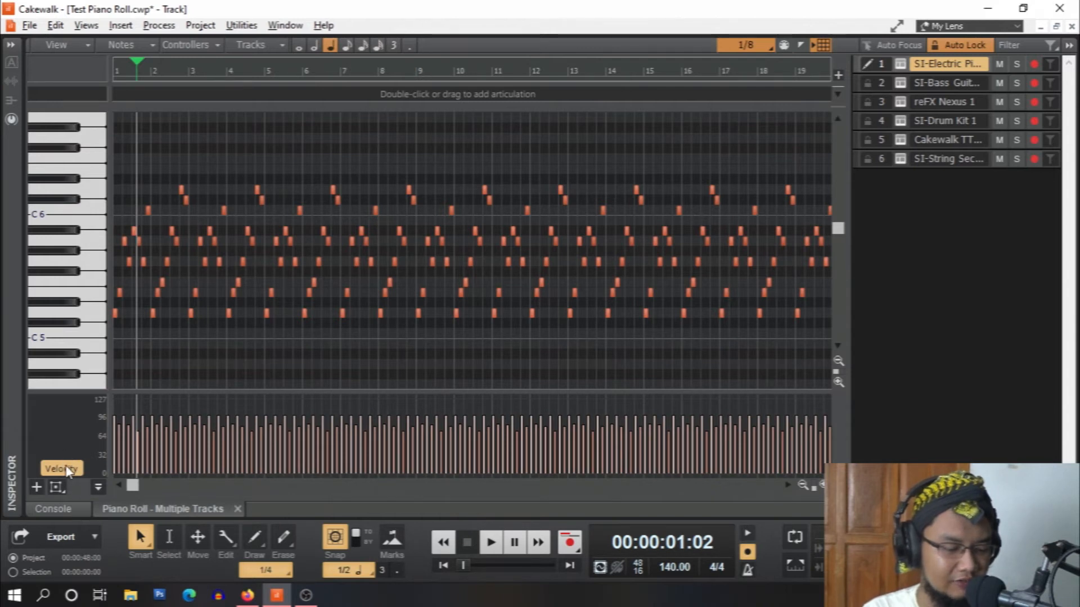
Add a 7-Volume controller lane on Channel 1 and remove it again, leaving only Velocity in the controller pane
{"action": "left_click", "coordinate": [35, 488]}
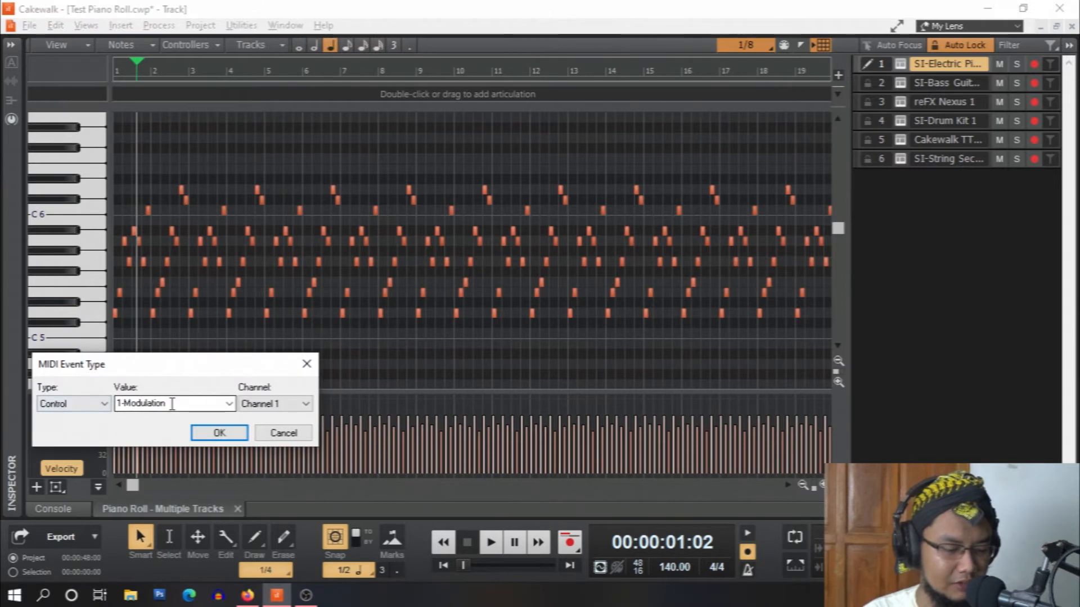
{"action": "left_click", "coordinate": [229, 405]}
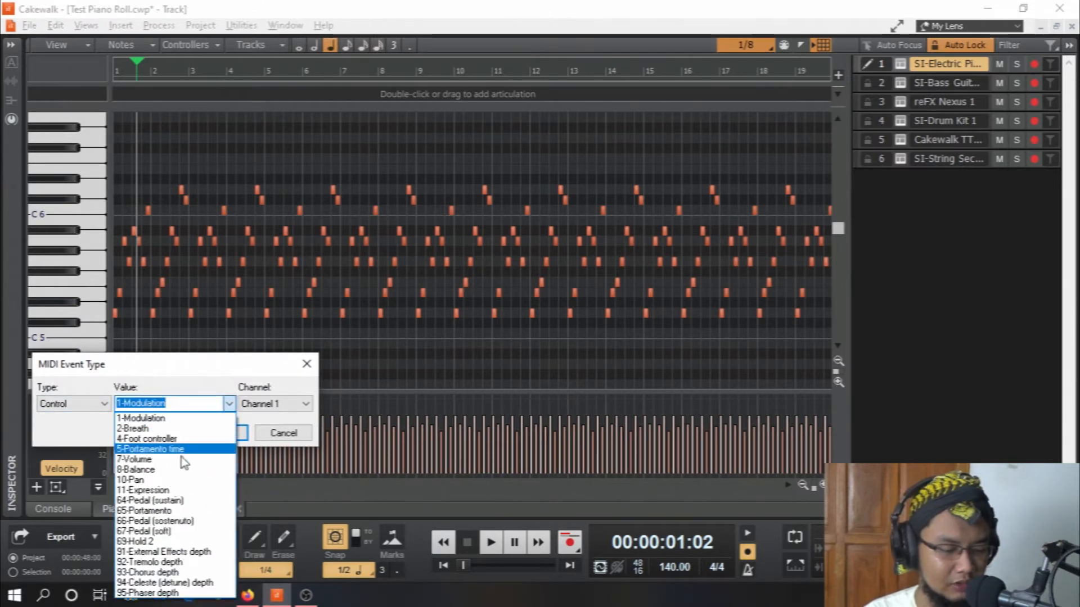
{"action": "left_click", "coordinate": [170, 460]}
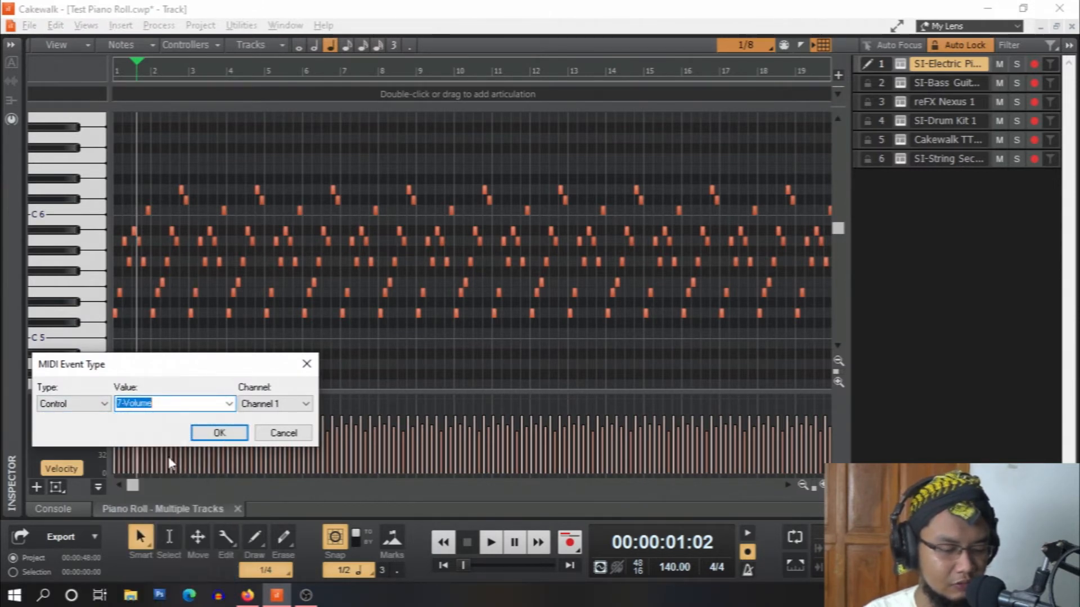
{"action": "left_click", "coordinate": [219, 433]}
{"action": "left_click", "coordinate": [77, 469]}
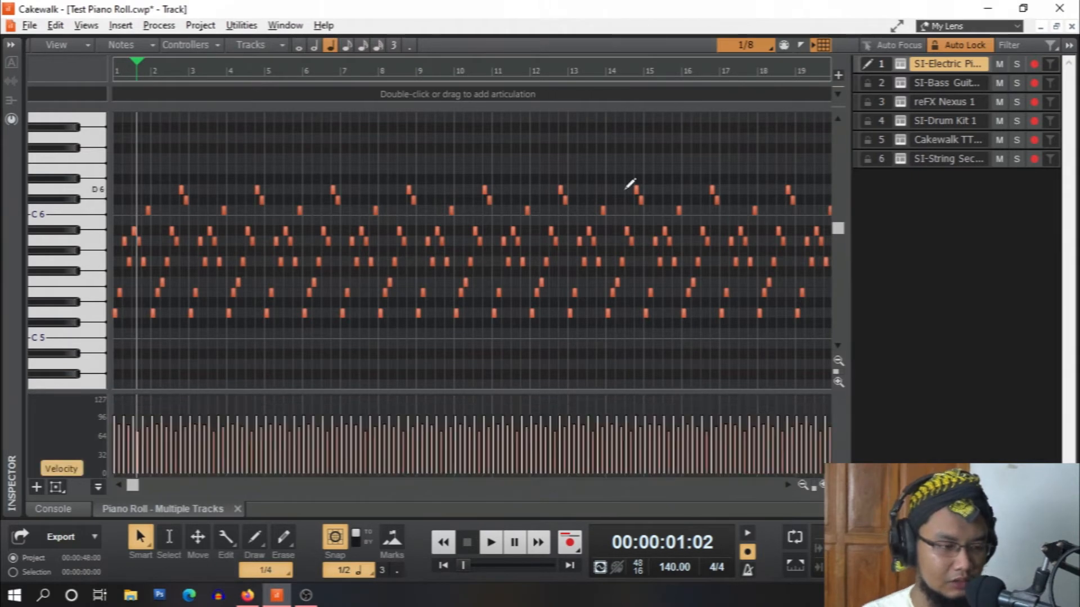
{"action": "left_click", "coordinate": [90, 47]}
{"action": "left_click", "coordinate": [126, 49]}
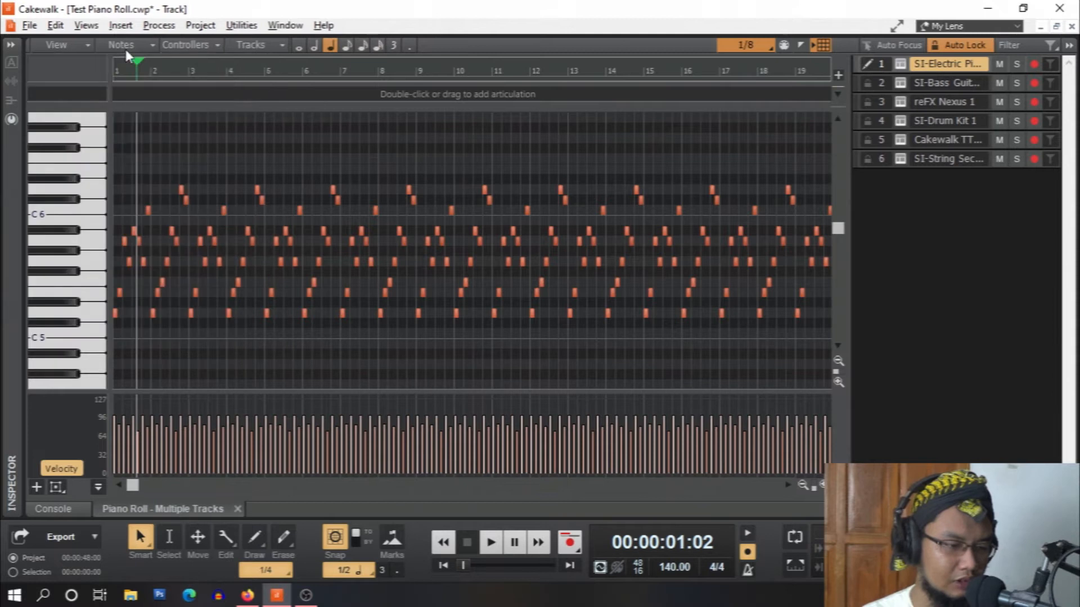
{"action": "left_click", "coordinate": [126, 49]}
{"action": "left_click", "coordinate": [218, 45]}
{"action": "left_click", "coordinate": [274, 48]}
{"action": "left_click", "coordinate": [457, 50]}
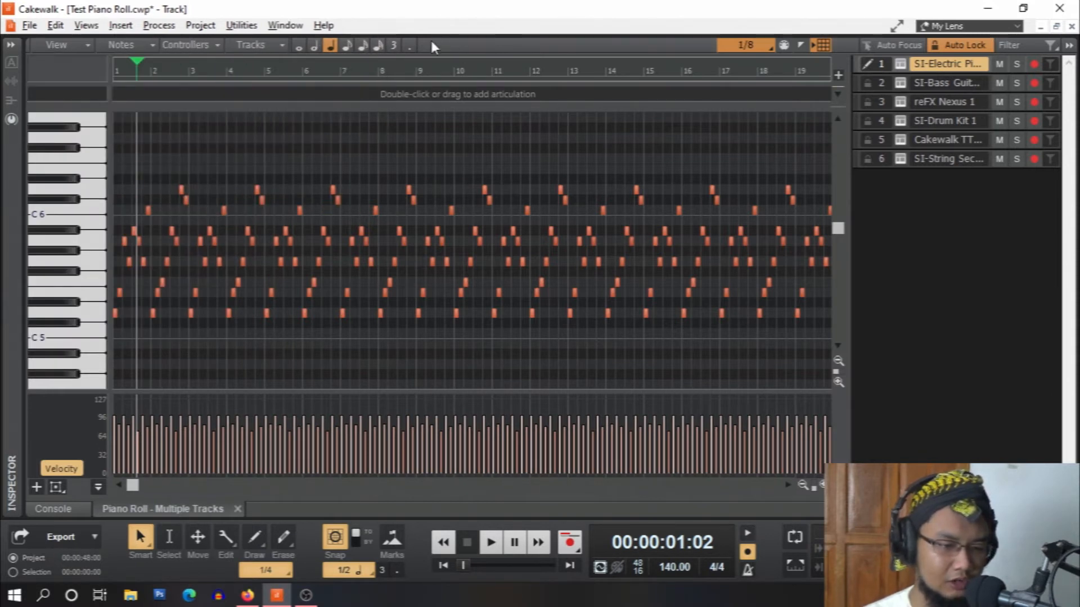
Try several note durations, settle on a dotted whole note and draw one on G#6 at measure 5
{"action": "left_click", "coordinate": [299, 45]}
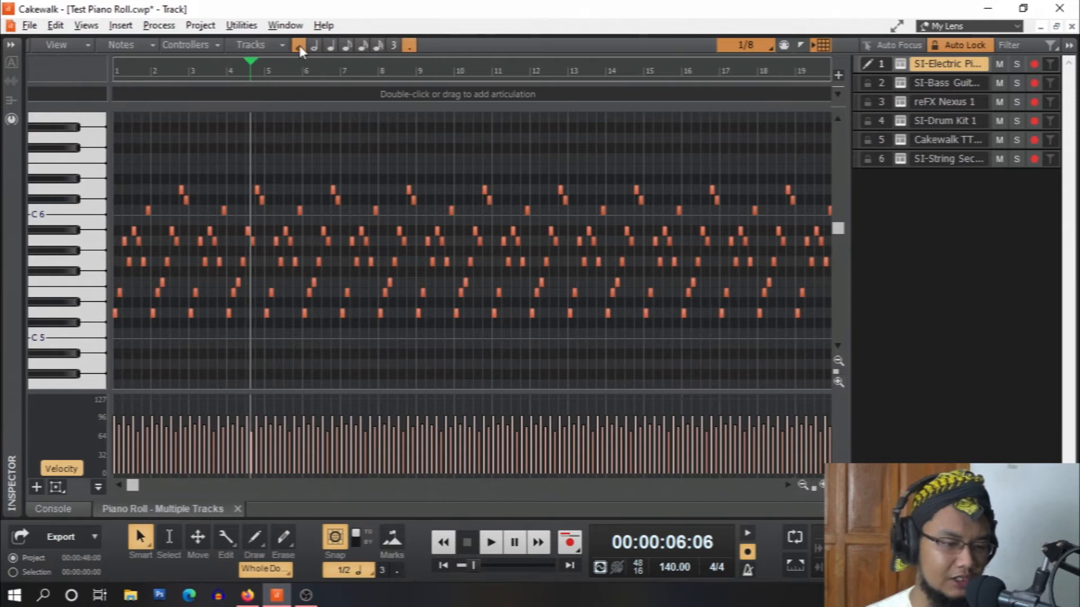
{"action": "left_click", "coordinate": [316, 46]}
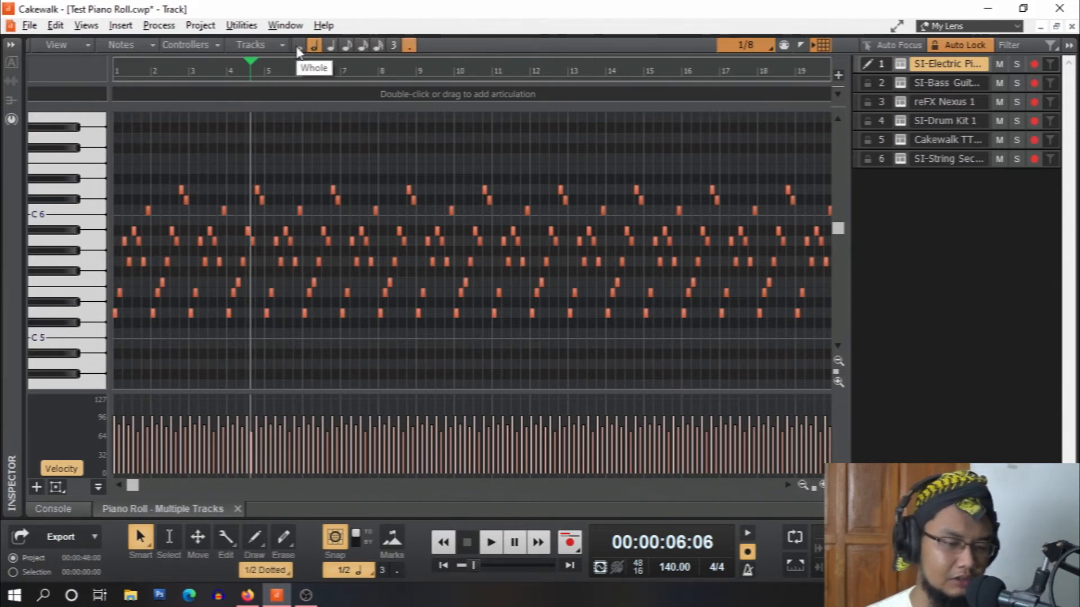
{"action": "left_click", "coordinate": [330, 45]}
{"action": "left_click", "coordinate": [300, 47]}
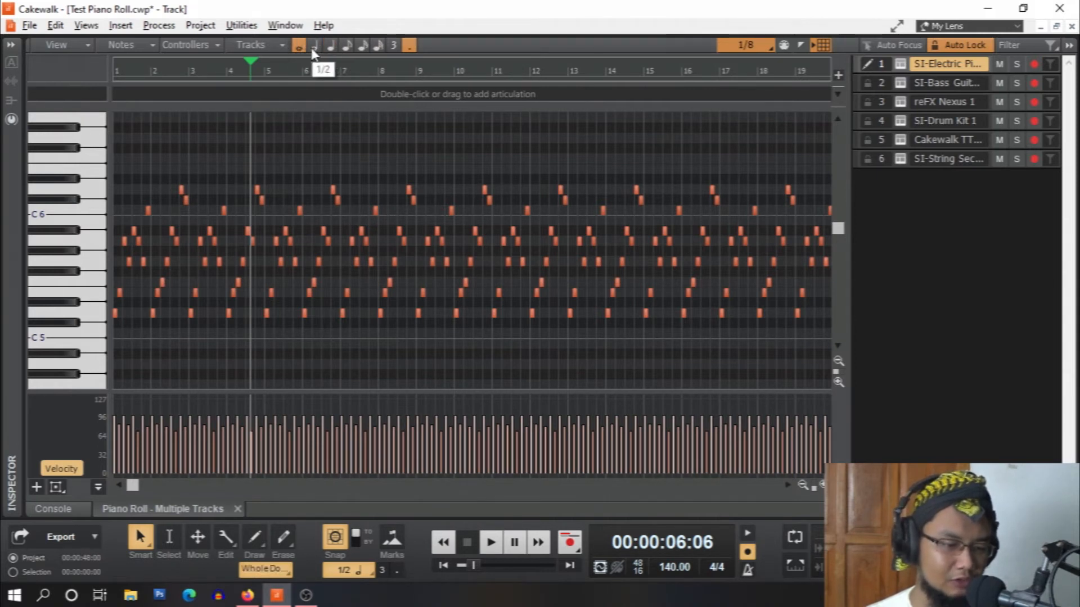
{"action": "left_click", "coordinate": [268, 128]}
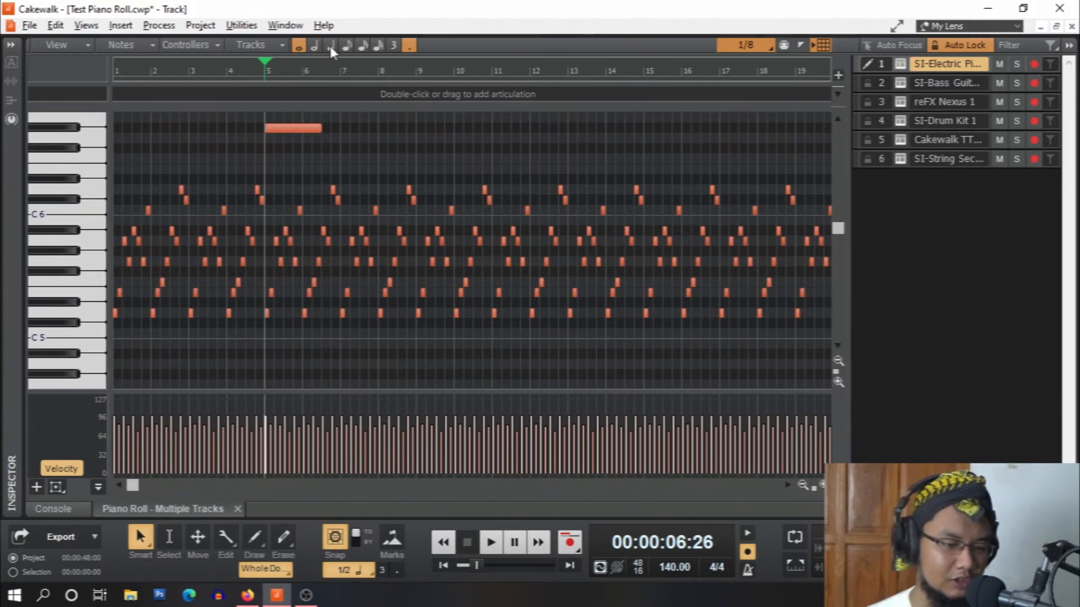
Draw a dotted quarter note at measure 6 on the next black key down, and delete both trial notes
{"action": "left_click", "coordinate": [330, 45]}
{"action": "left_click", "coordinate": [310, 147]}
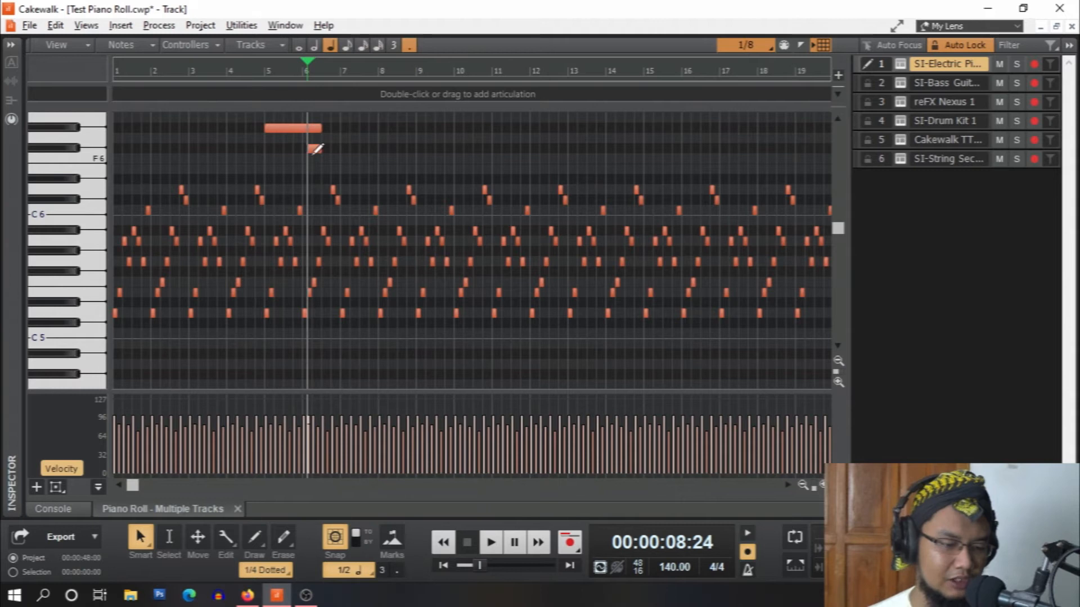
{"action": "right_click", "coordinate": [315, 149]}
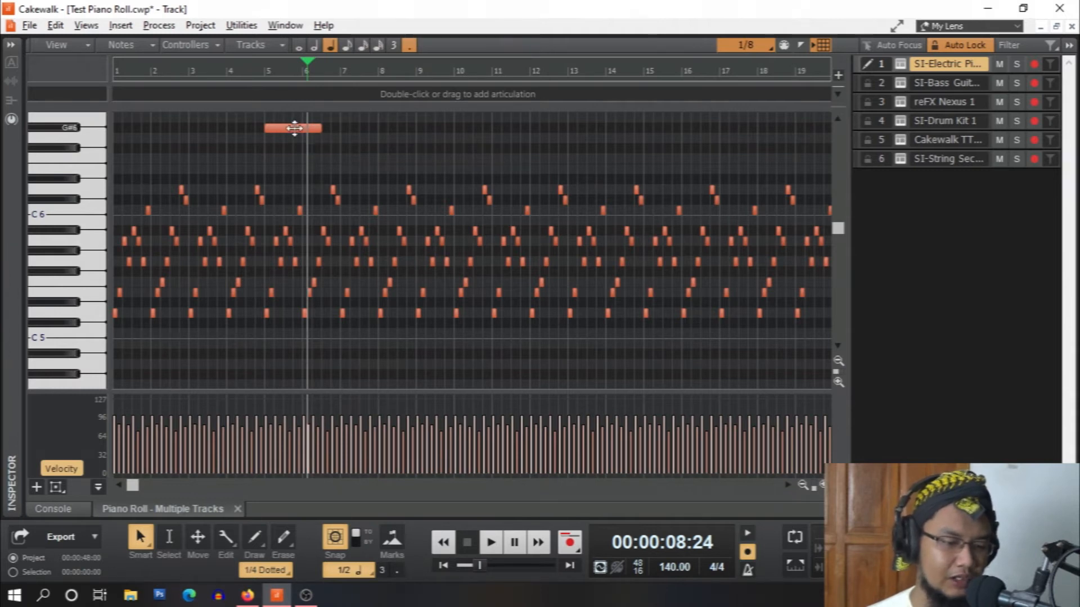
{"action": "right_click", "coordinate": [304, 129]}
Hide the Piano Roll's articulations pane and show it again
{"action": "left_click", "coordinate": [68, 44]}
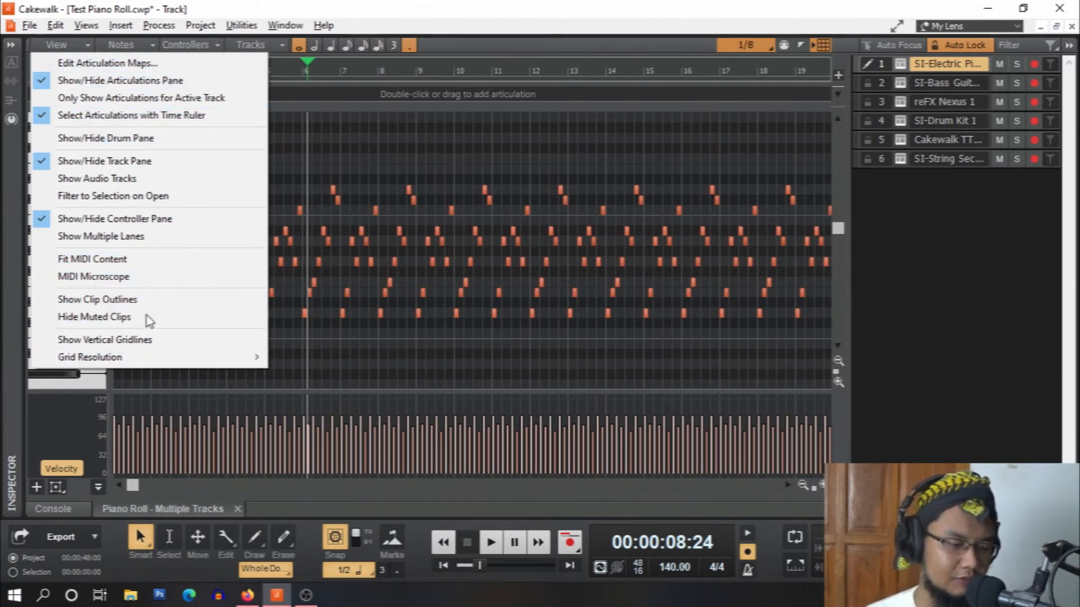
{"action": "left_click", "coordinate": [152, 81]}
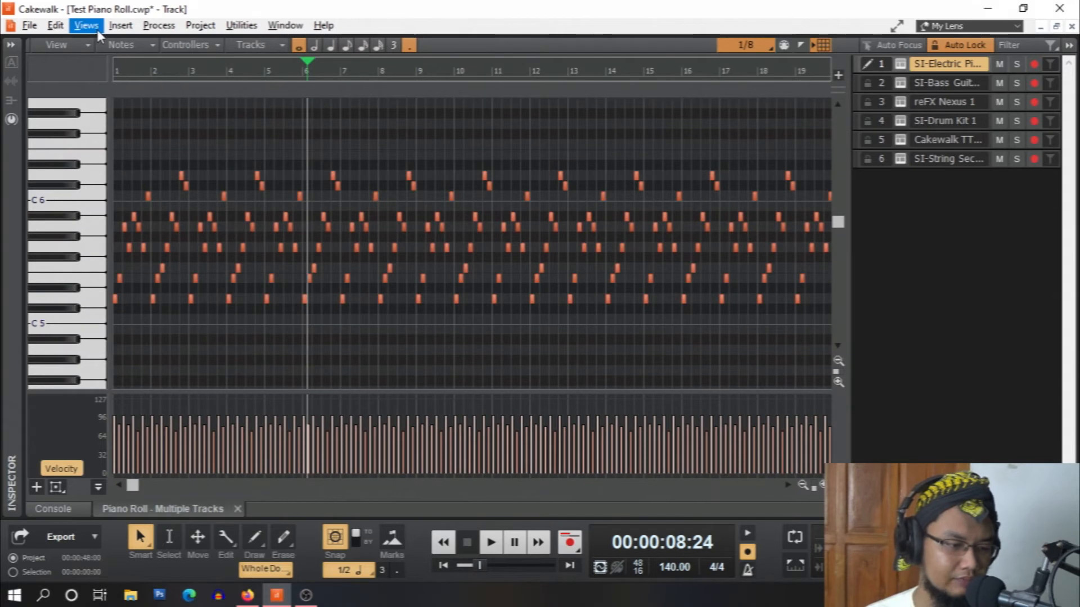
{"action": "left_click", "coordinate": [83, 42]}
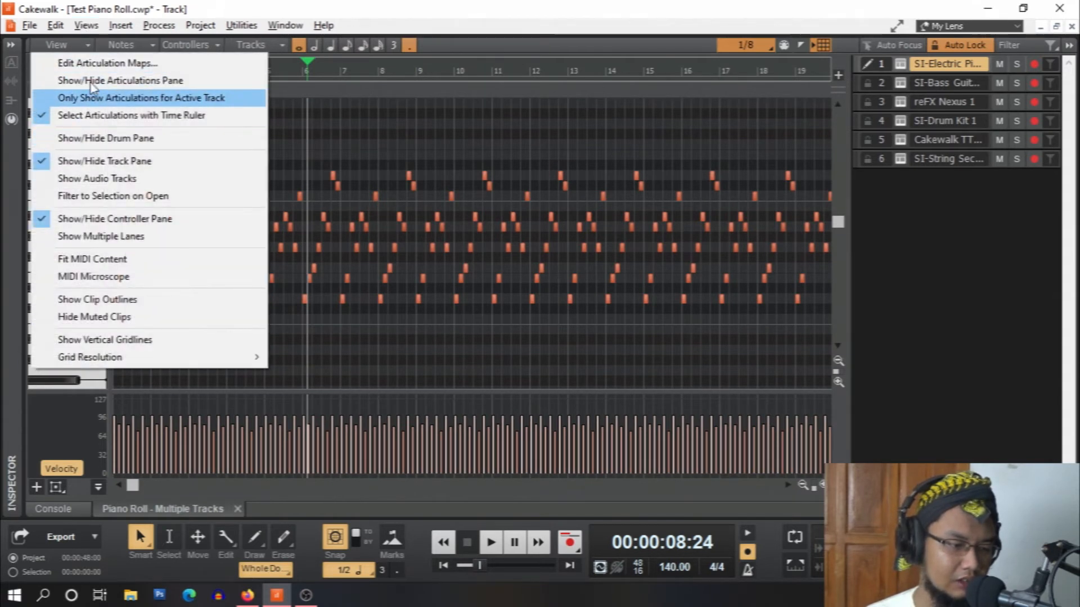
{"action": "left_click", "coordinate": [91, 82]}
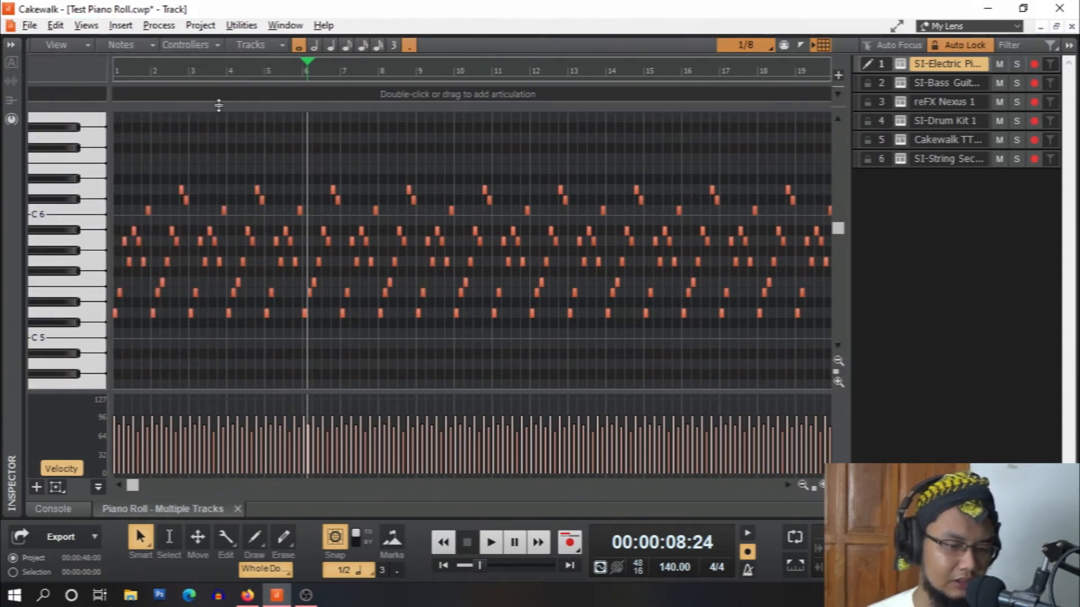
Switch off the Select Articulations with Time Ruler option and switch it back on
{"action": "left_click", "coordinate": [78, 46]}
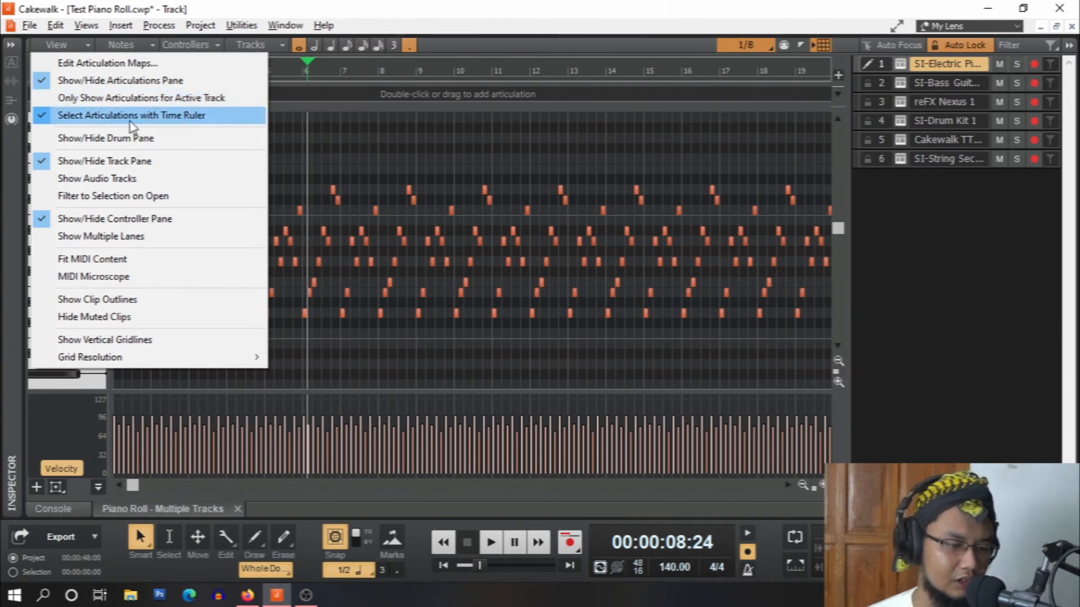
{"action": "left_click", "coordinate": [211, 117]}
{"action": "left_click", "coordinate": [87, 46]}
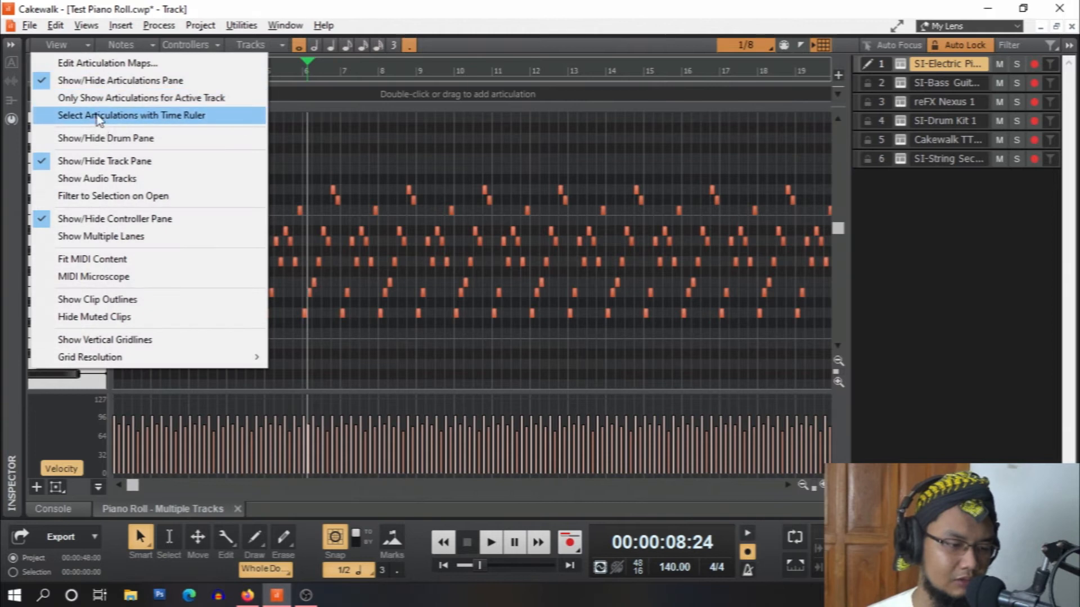
{"action": "left_click", "coordinate": [121, 113]}
Show the drum pane above the piano keys and hide it again
{"action": "left_click", "coordinate": [68, 43]}
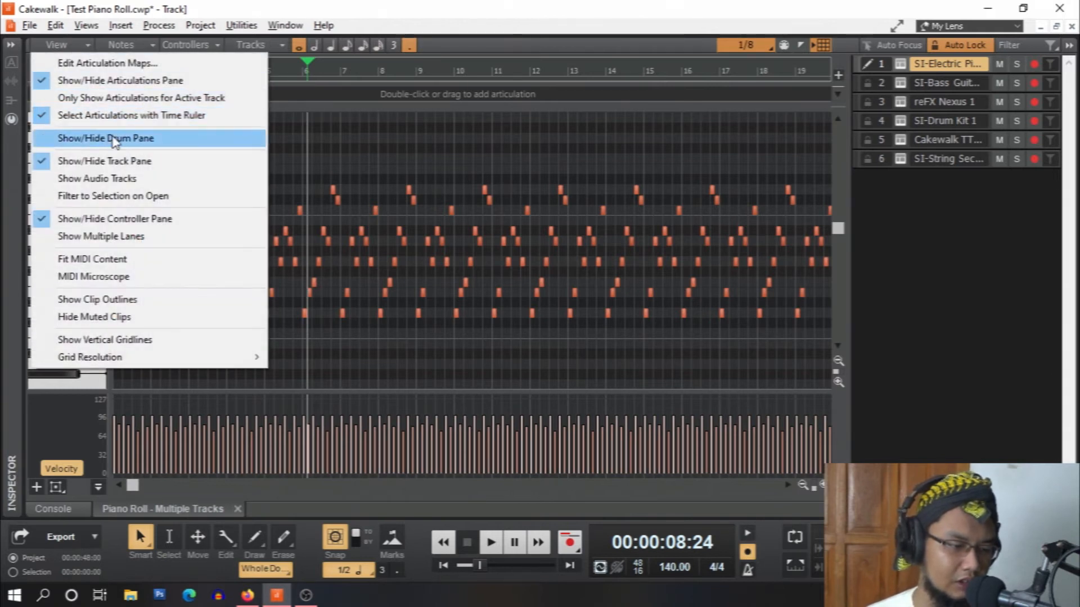
{"action": "left_click", "coordinate": [147, 139]}
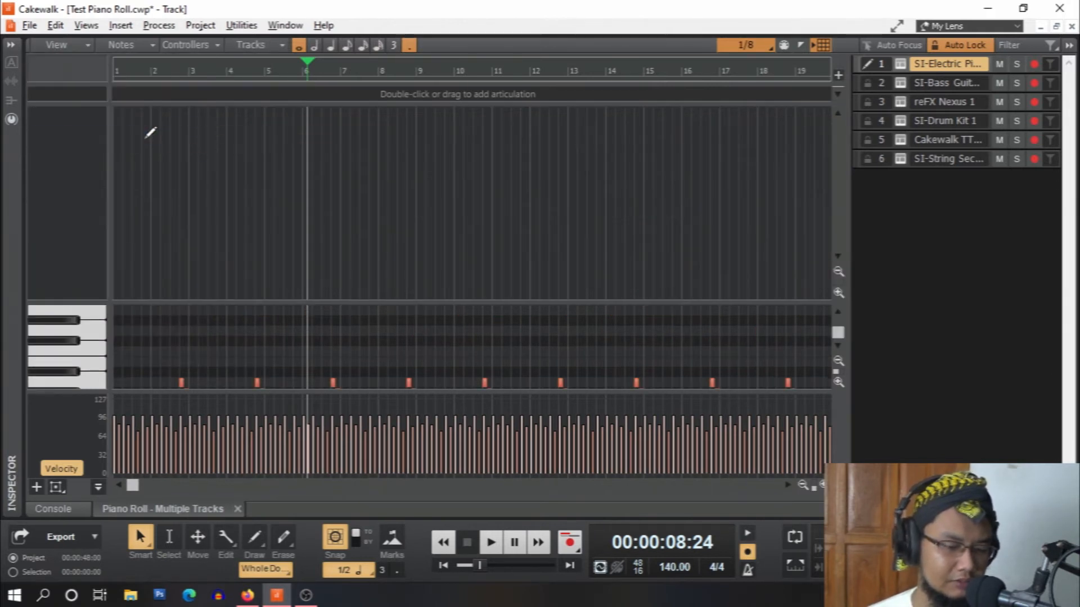
{"action": "left_click", "coordinate": [79, 47]}
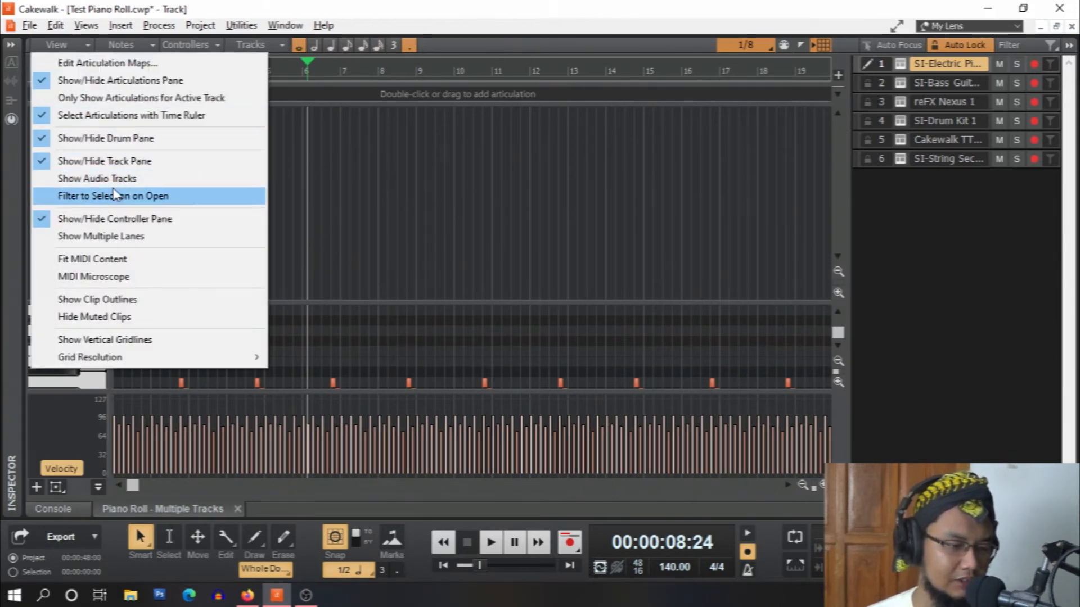
{"action": "left_click", "coordinate": [172, 142]}
Hide the controller pane so velocities overlay the notes, and bring the pane back
{"action": "left_click", "coordinate": [71, 41]}
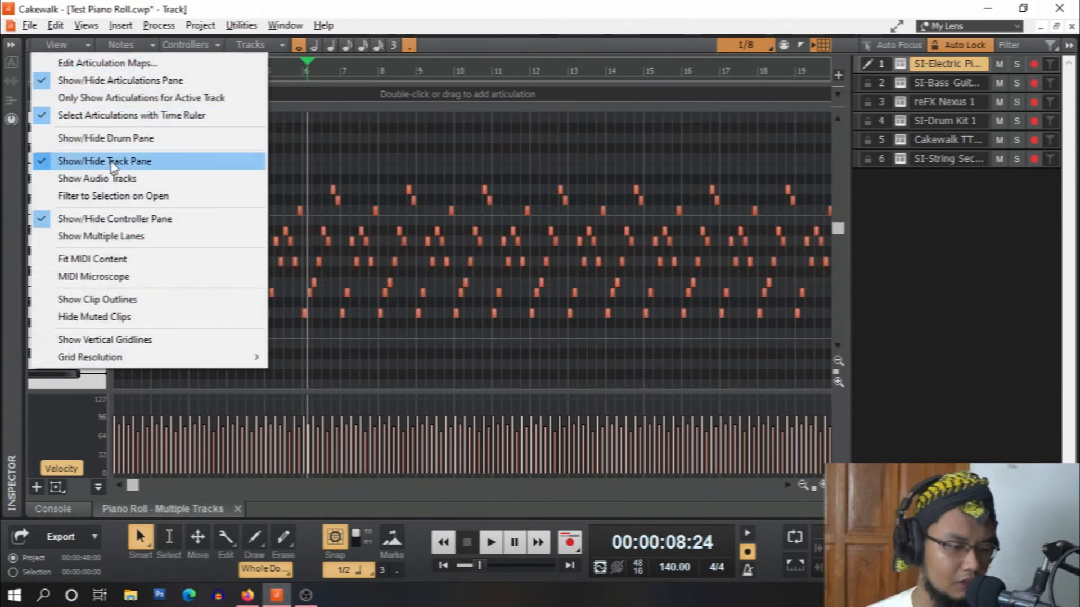
{"action": "left_click", "coordinate": [145, 226]}
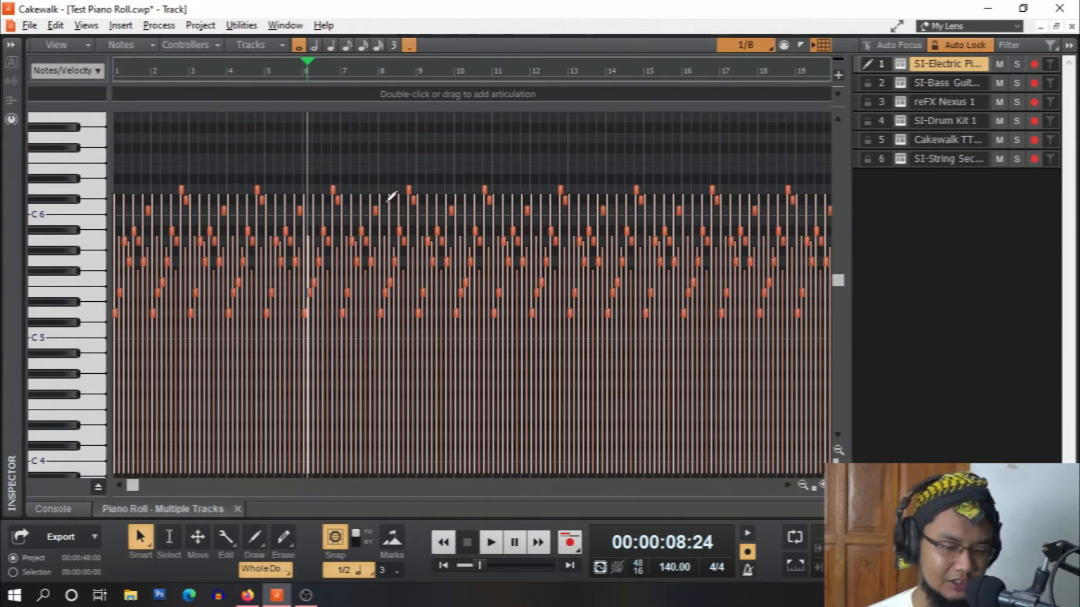
{"action": "left_click", "coordinate": [76, 46]}
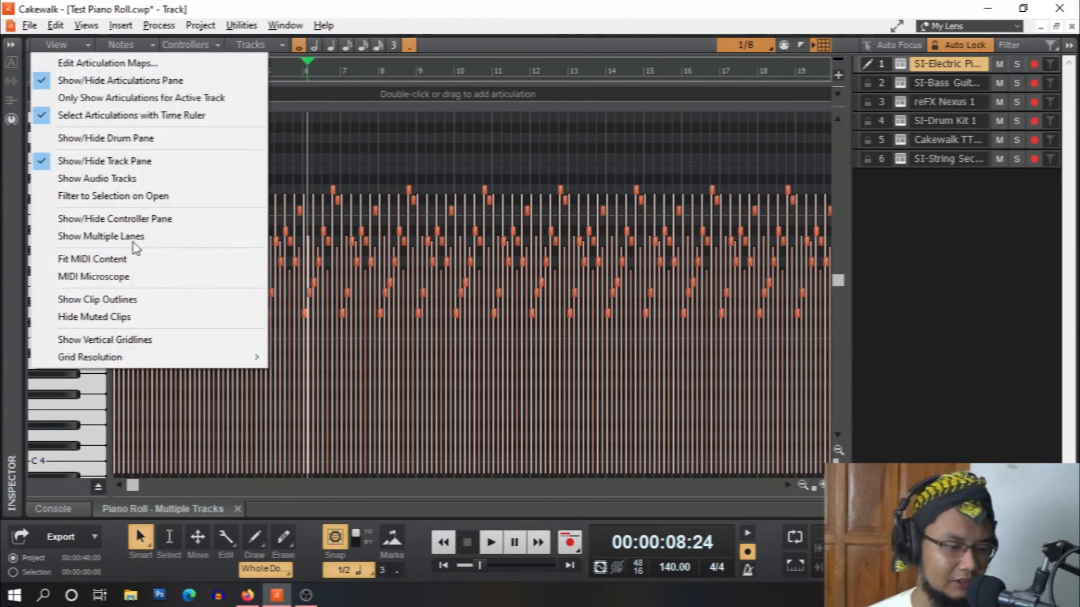
{"action": "left_click", "coordinate": [127, 220]}
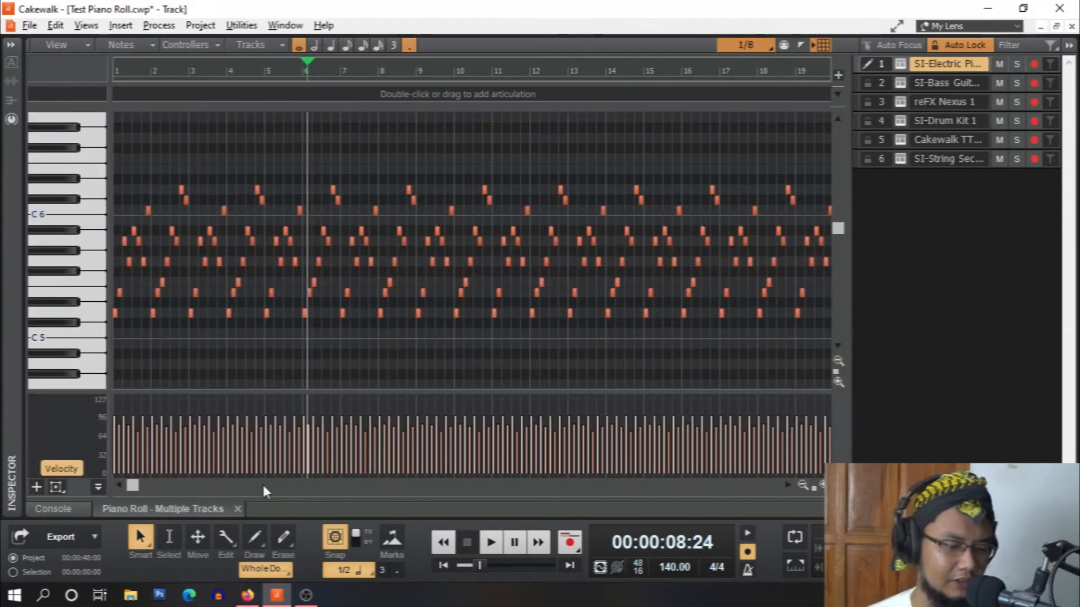
Switch the Show Multiple Lanes option on and off again for the controller pane
{"action": "left_click", "coordinate": [87, 45]}
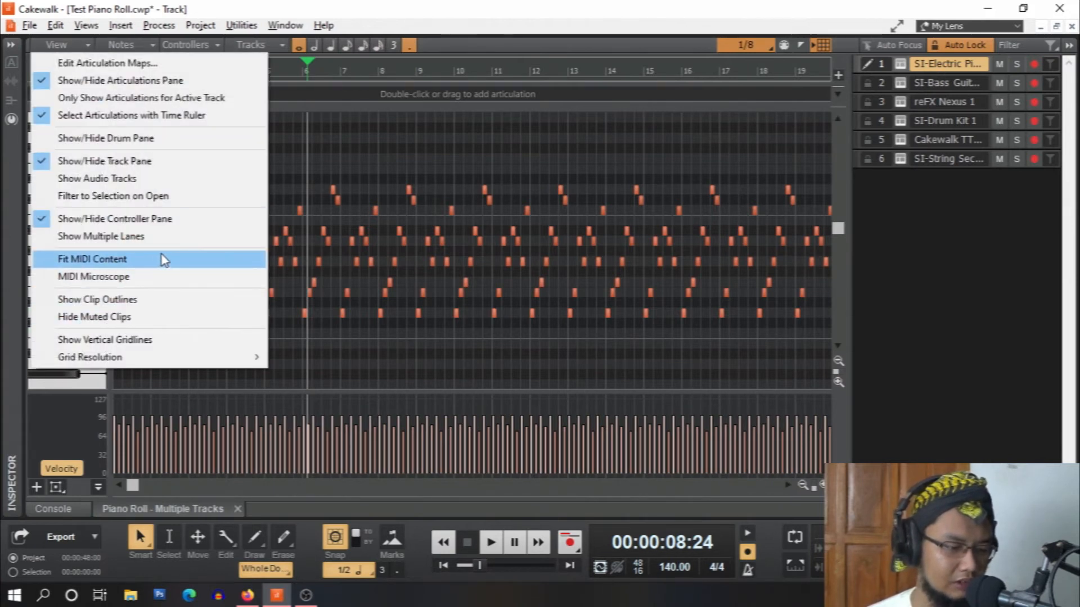
{"action": "left_click", "coordinate": [115, 239]}
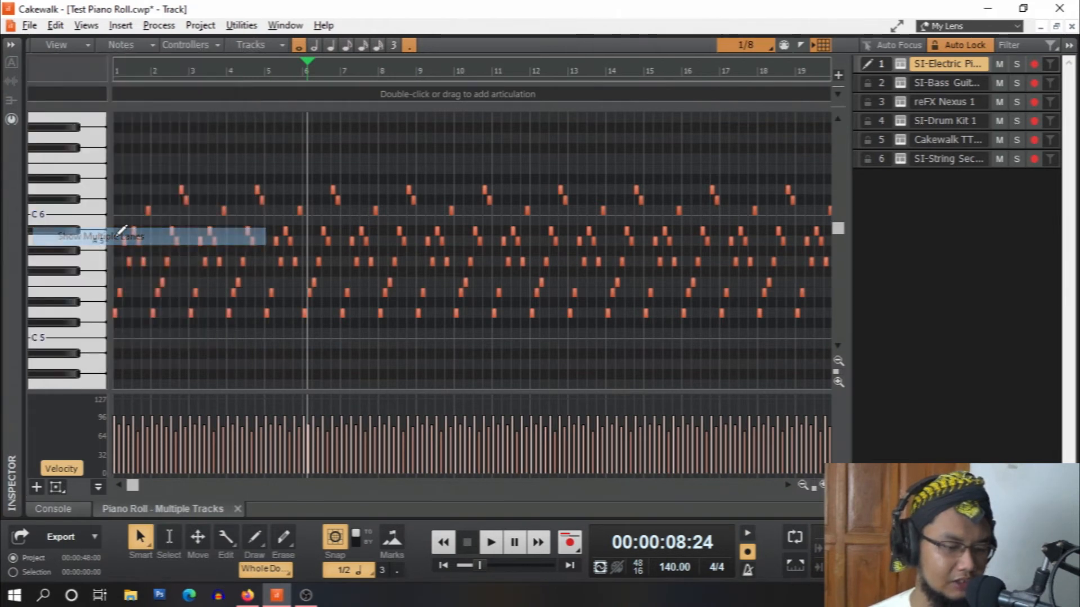
{"action": "left_click", "coordinate": [82, 45]}
{"action": "left_click", "coordinate": [120, 236]}
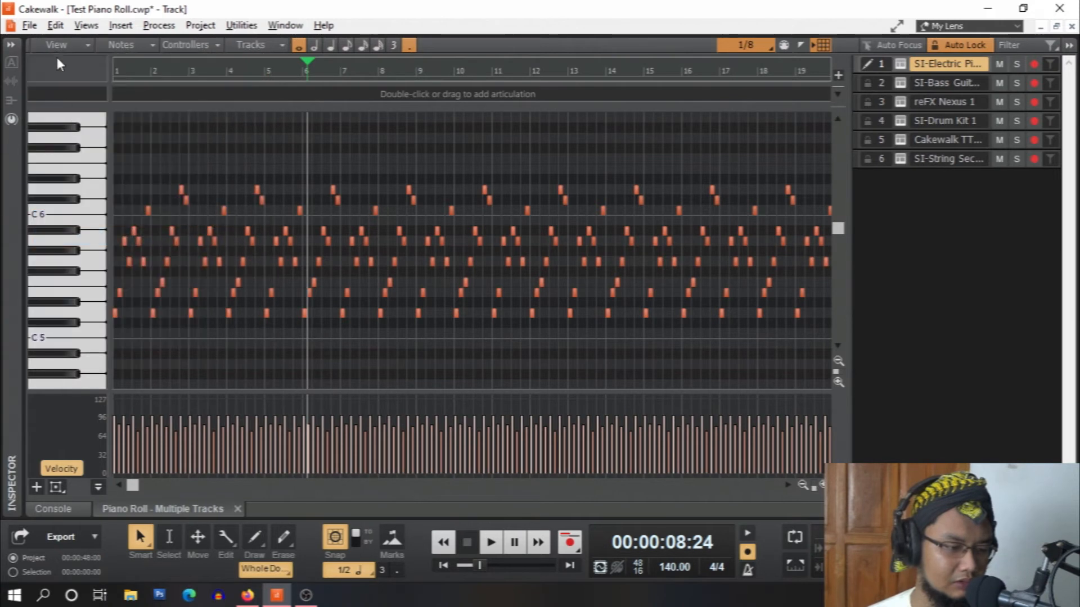
Fit the track's MIDI content to the Piano Roll's note area
{"action": "left_click", "coordinate": [69, 44]}
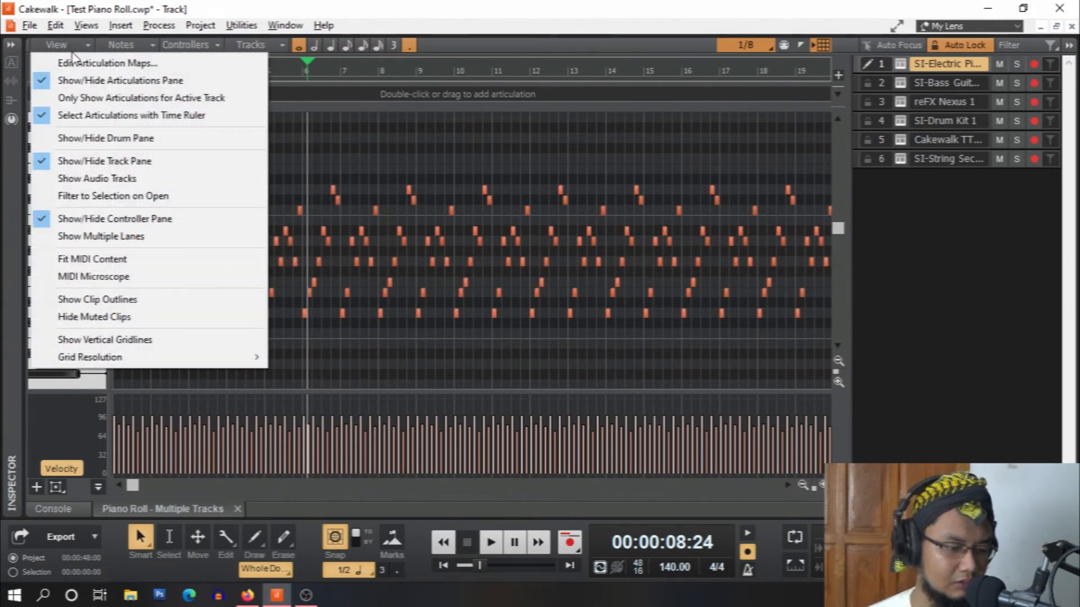
{"action": "left_click", "coordinate": [121, 263]}
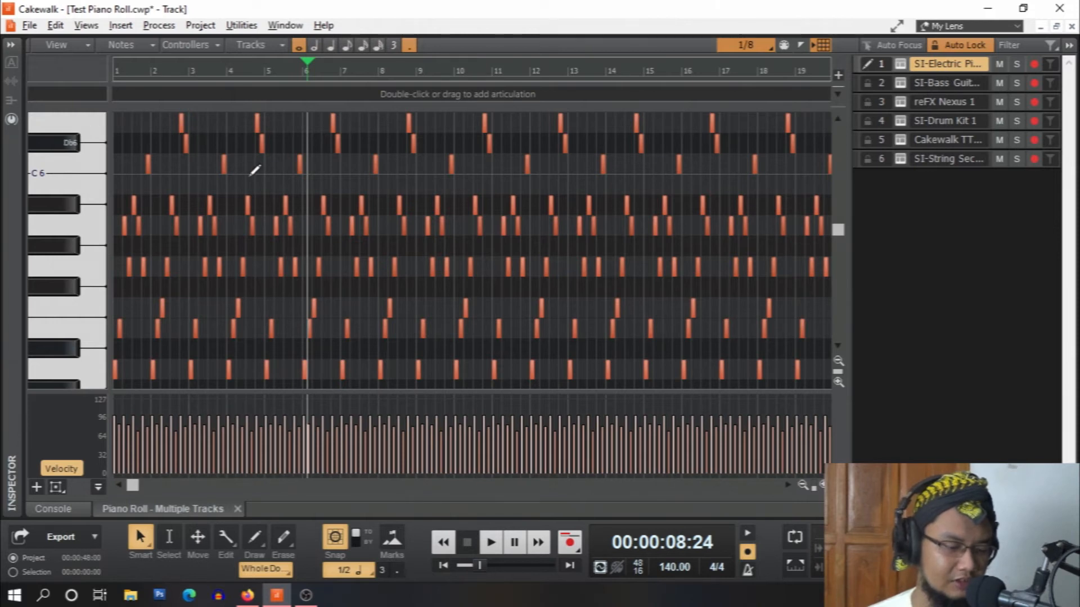
Enable the MIDI Microscope, try it over the notes of measures 3 to 4 and disable it again
{"action": "left_click", "coordinate": [78, 45]}
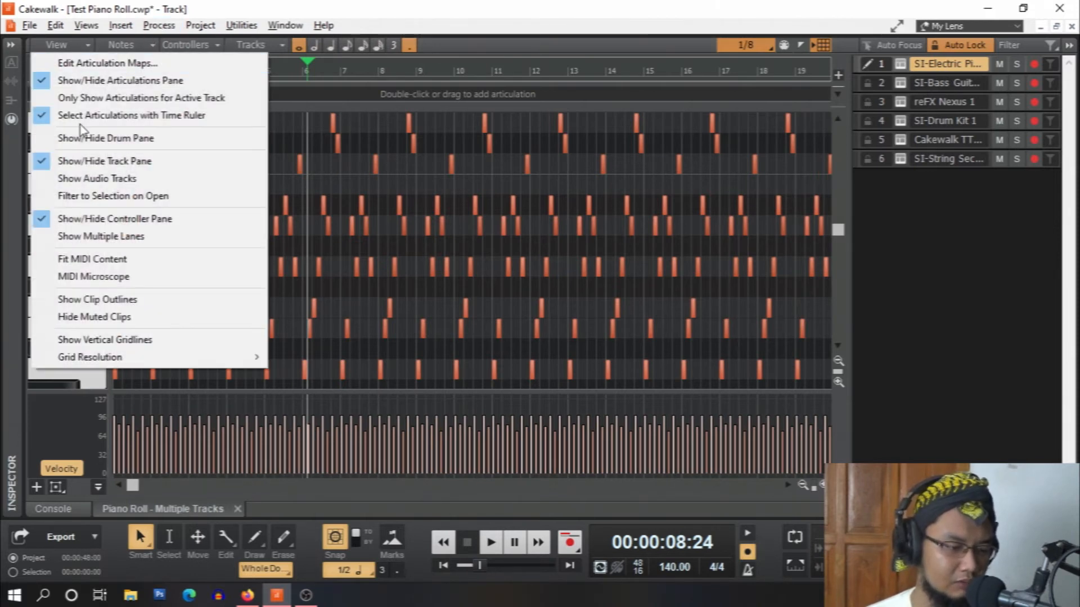
{"action": "left_click", "coordinate": [116, 279]}
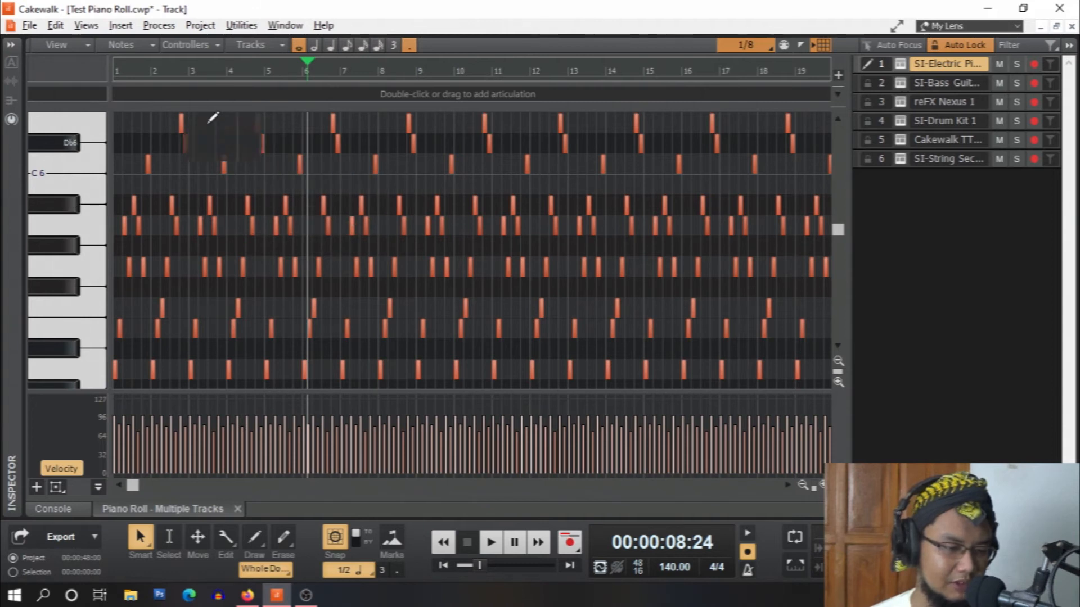
{"action": "left_click", "coordinate": [85, 49]}
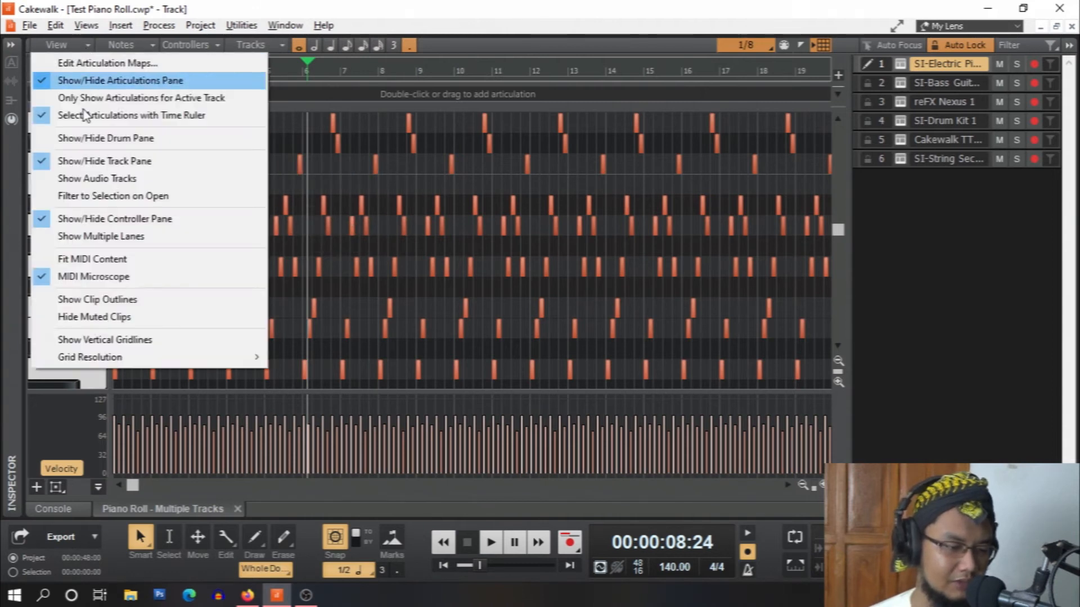
{"action": "left_click", "coordinate": [114, 281]}
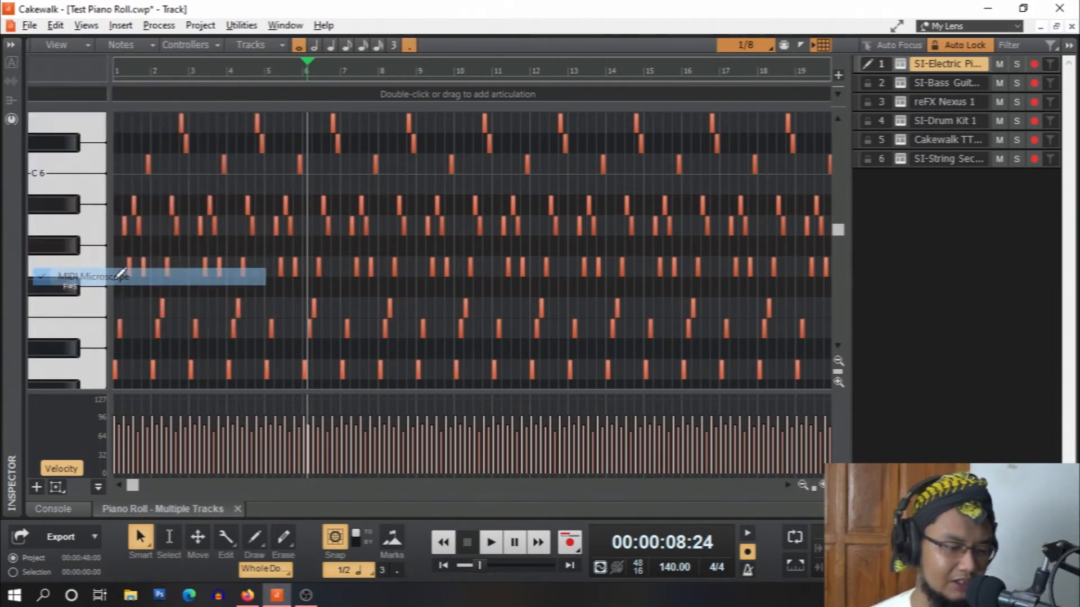
Show the vertical gridlines in the Piano Roll's note area
{"action": "left_click", "coordinate": [81, 46]}
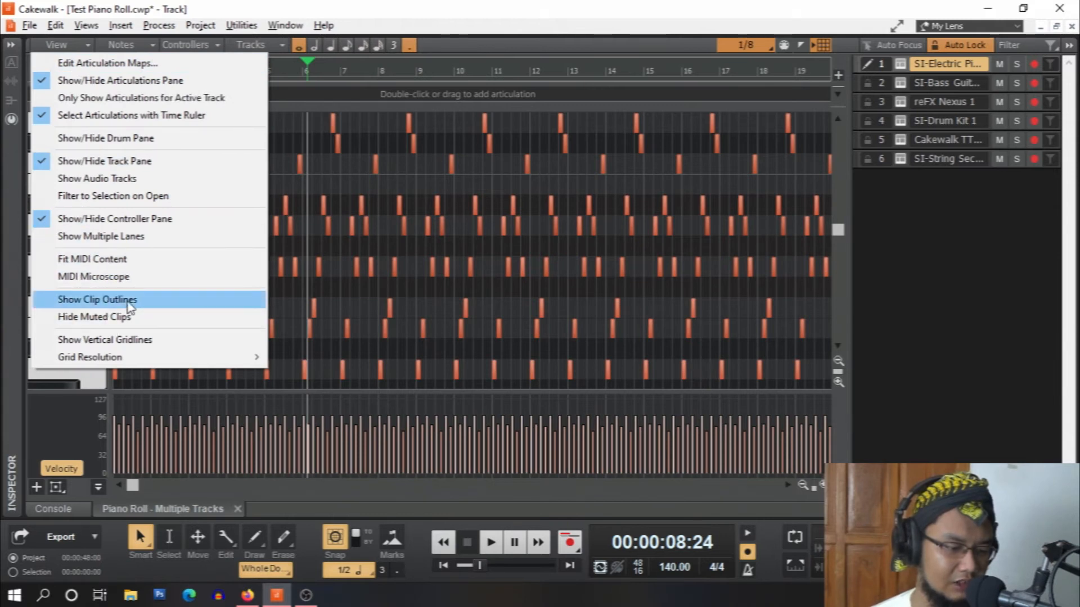
{"action": "left_click", "coordinate": [140, 342]}
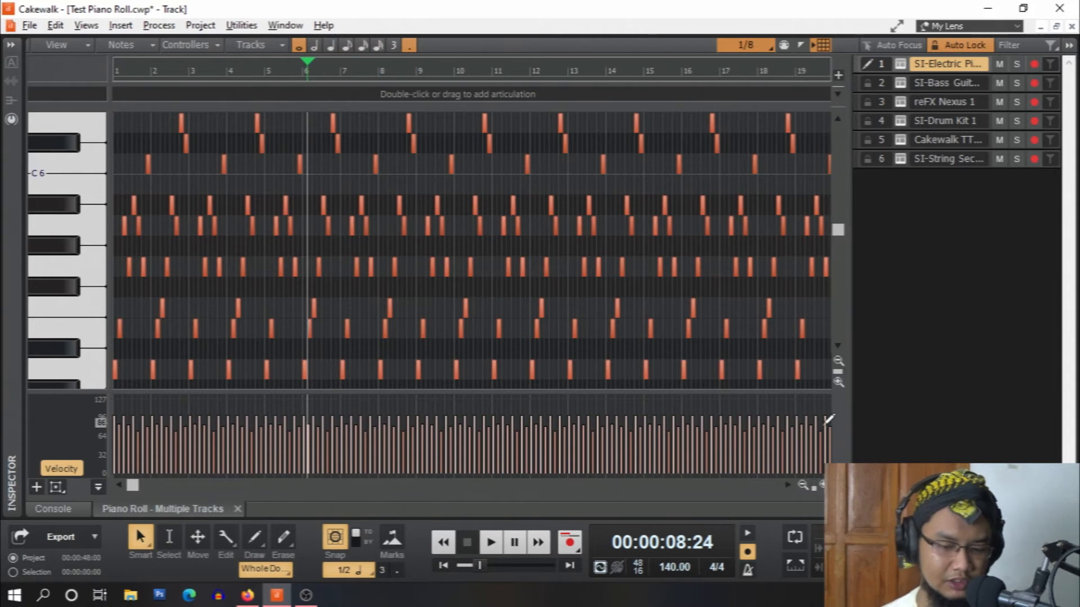
{"action": "left_click", "coordinate": [823, 485]}
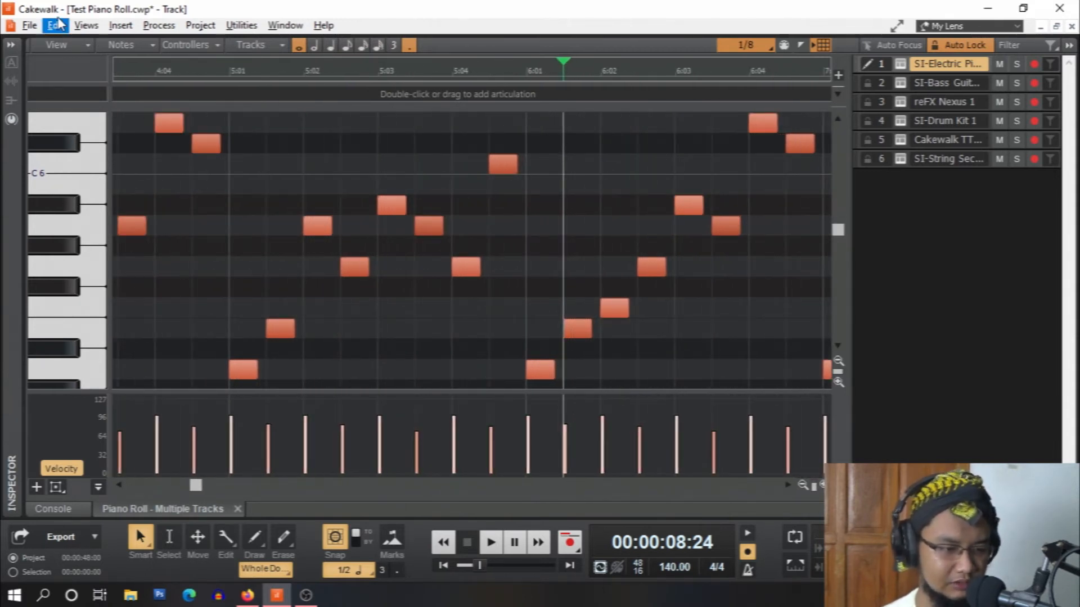
Switch the Piano Roll's vertical gridlines off and on again to compare the note area with and without them
{"action": "left_click", "coordinate": [78, 48]}
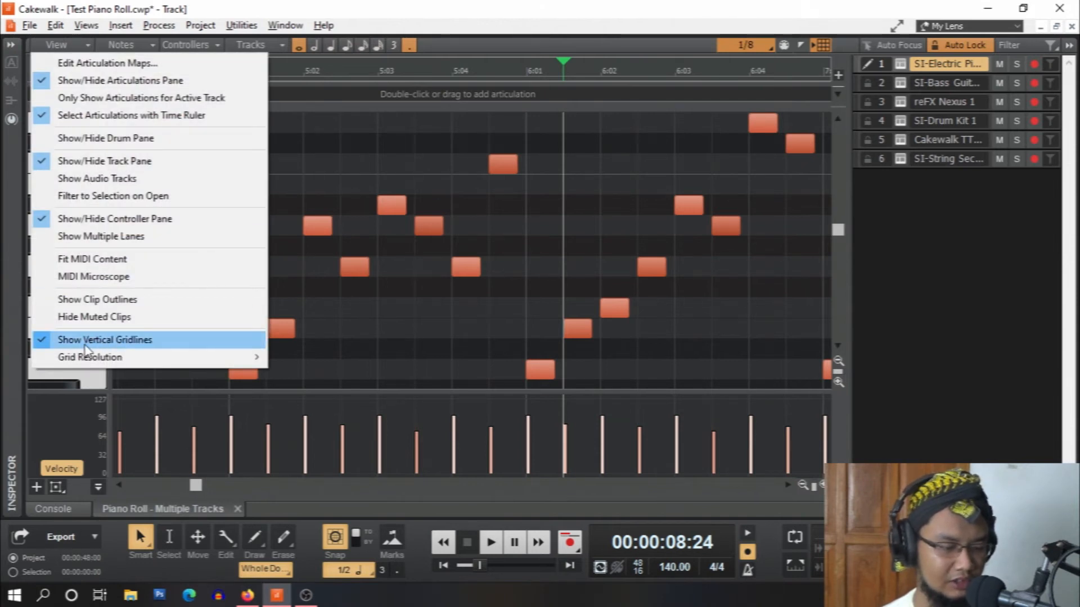
{"action": "left_click", "coordinate": [106, 342]}
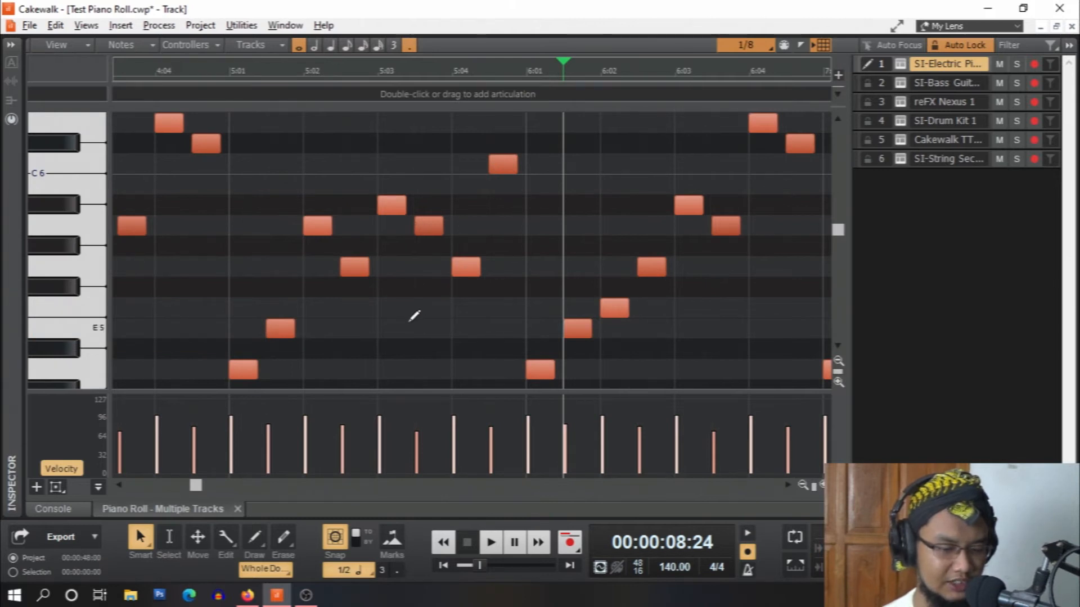
{"action": "left_click", "coordinate": [50, 27]}
{"action": "left_click", "coordinate": [53, 27]}
{"action": "left_click", "coordinate": [58, 47]}
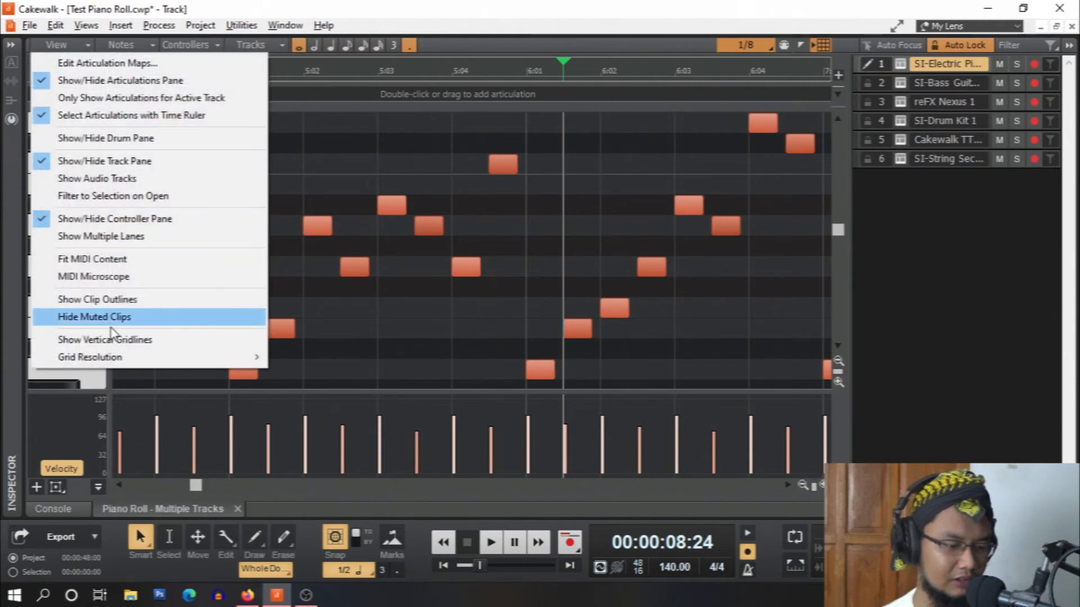
{"action": "left_click", "coordinate": [115, 339]}
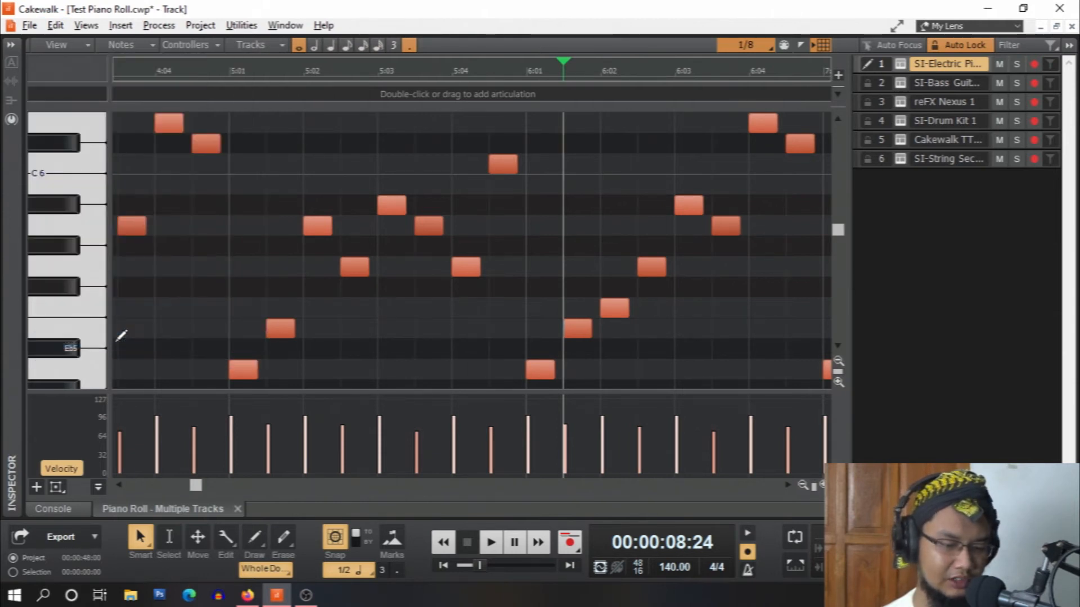
Review the Grid Resolution choices, including Follow Snap Settings, without changing the selected one
{"action": "left_click", "coordinate": [89, 48]}
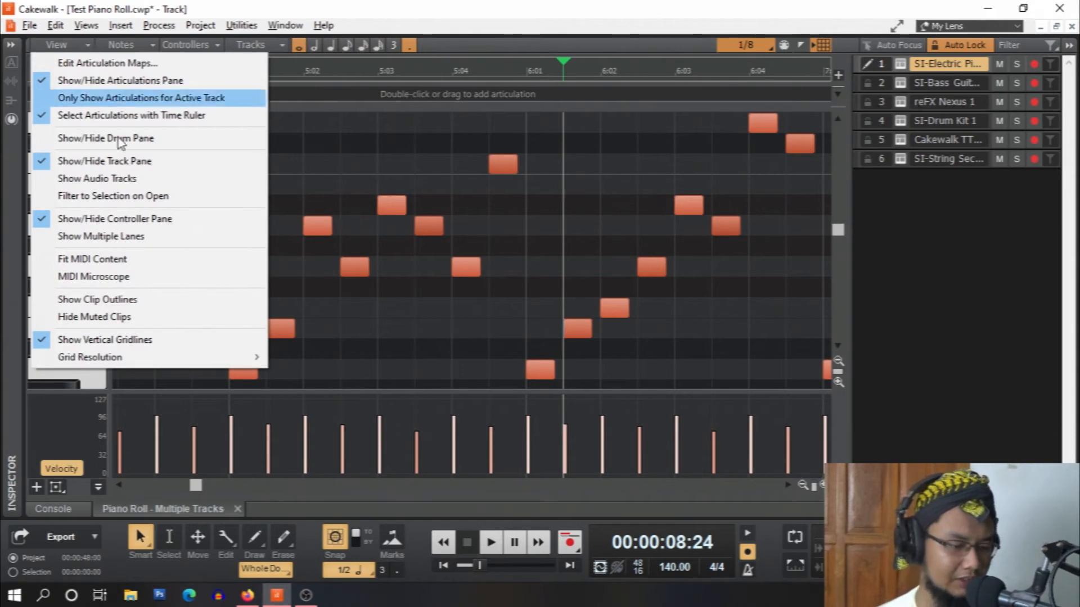
{"action": "mouse_move", "coordinate": [188, 362]}
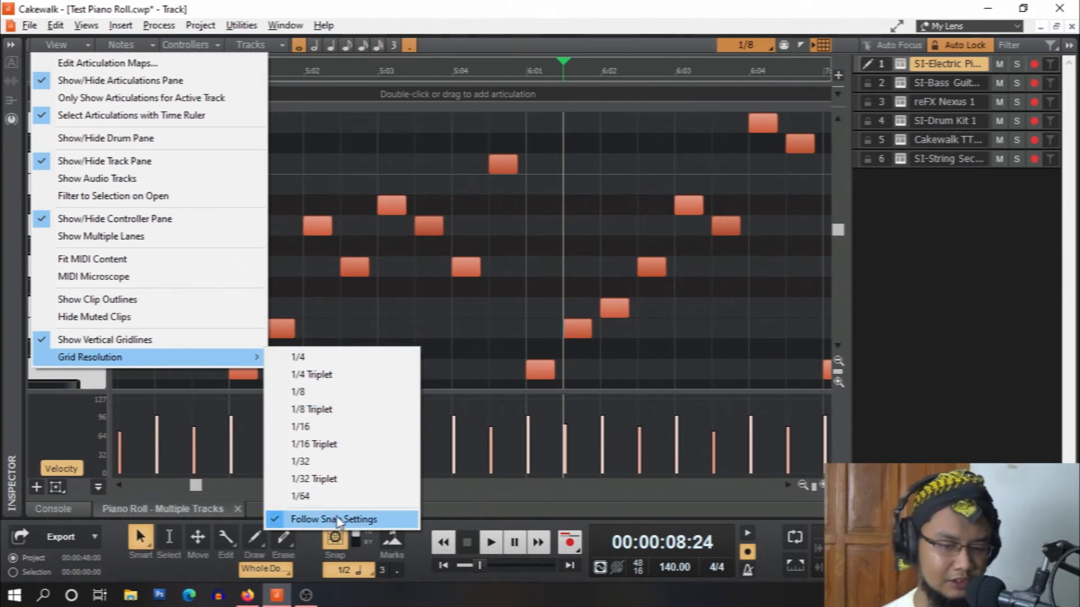
{"action": "left_click", "coordinate": [465, 46]}
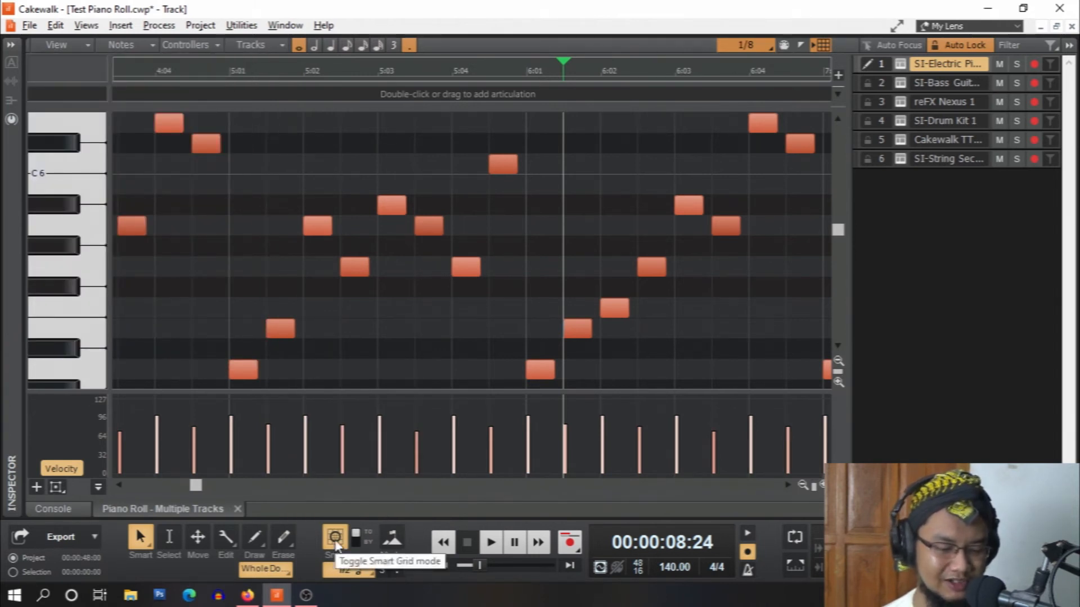
Toggle the PRV Snap Resolution off and on, and set it to 1/16
{"action": "left_click", "coordinate": [824, 45]}
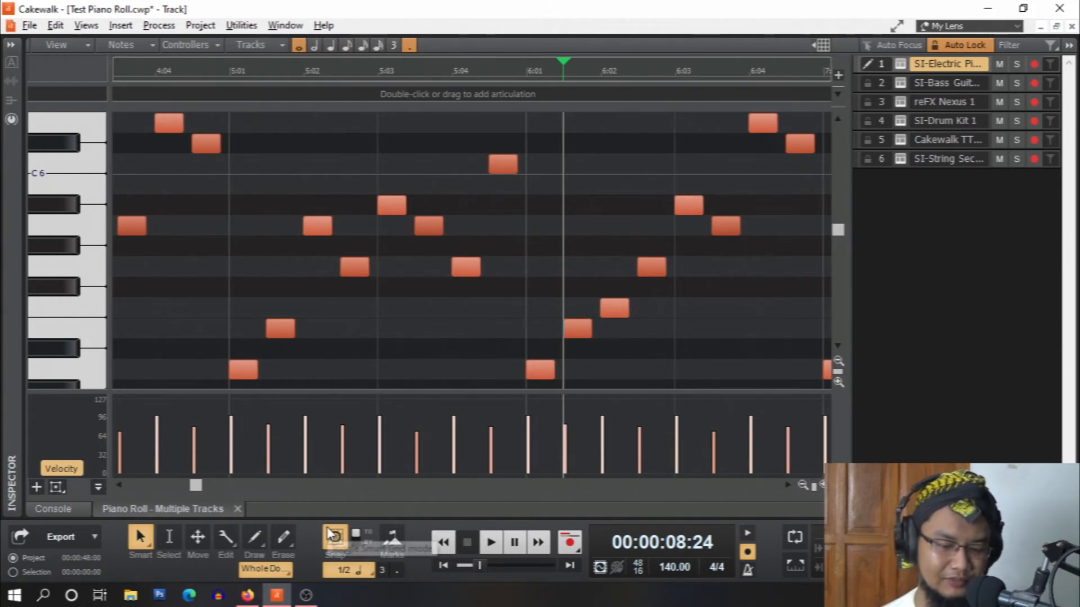
{"action": "left_click", "coordinate": [824, 44]}
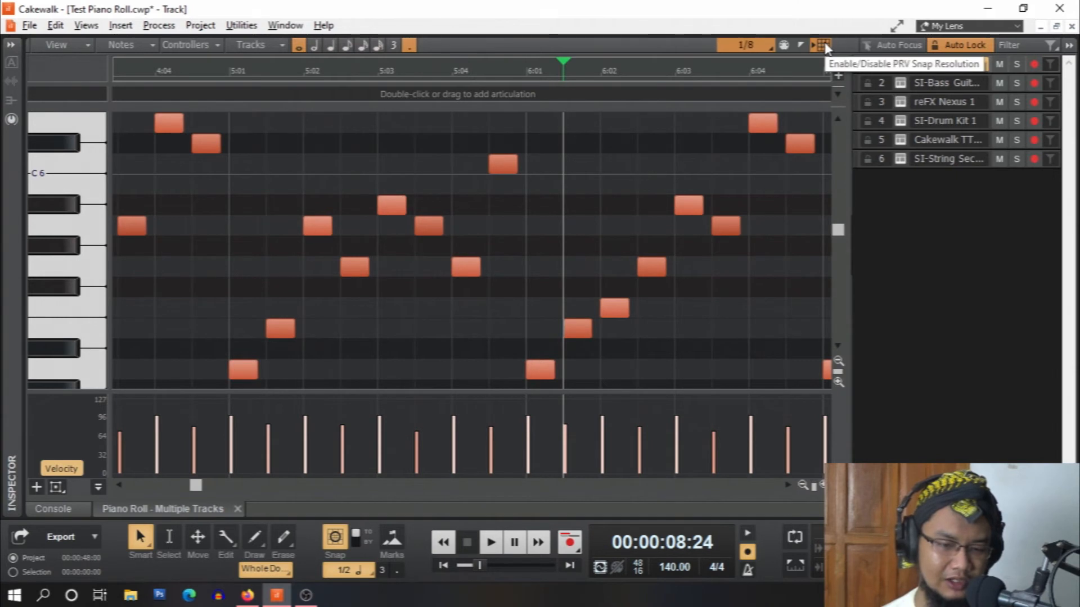
{"action": "left_click", "coordinate": [769, 47]}
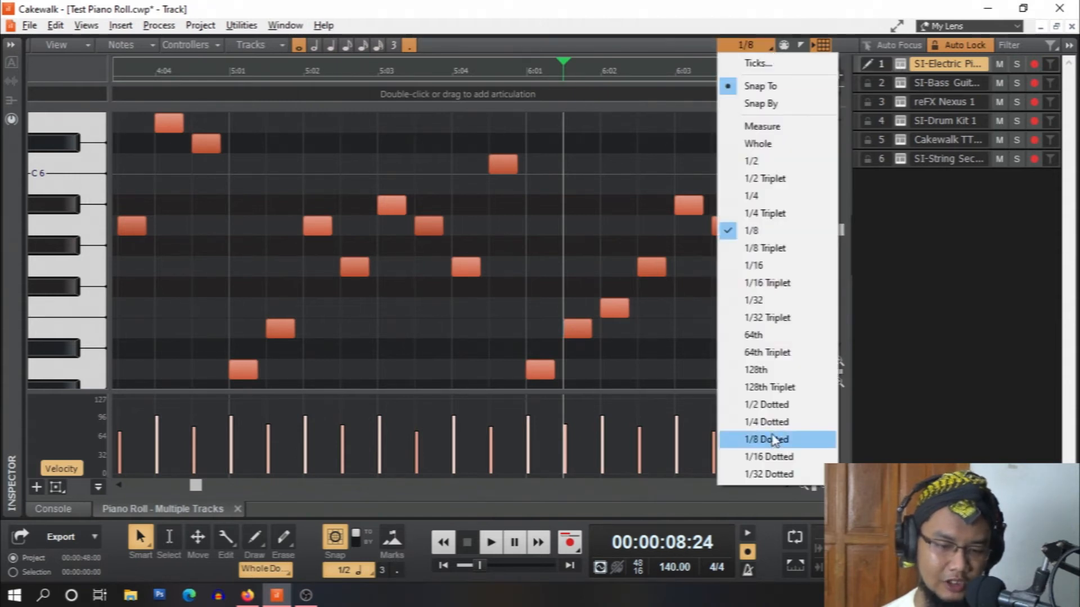
{"action": "left_click", "coordinate": [774, 267]}
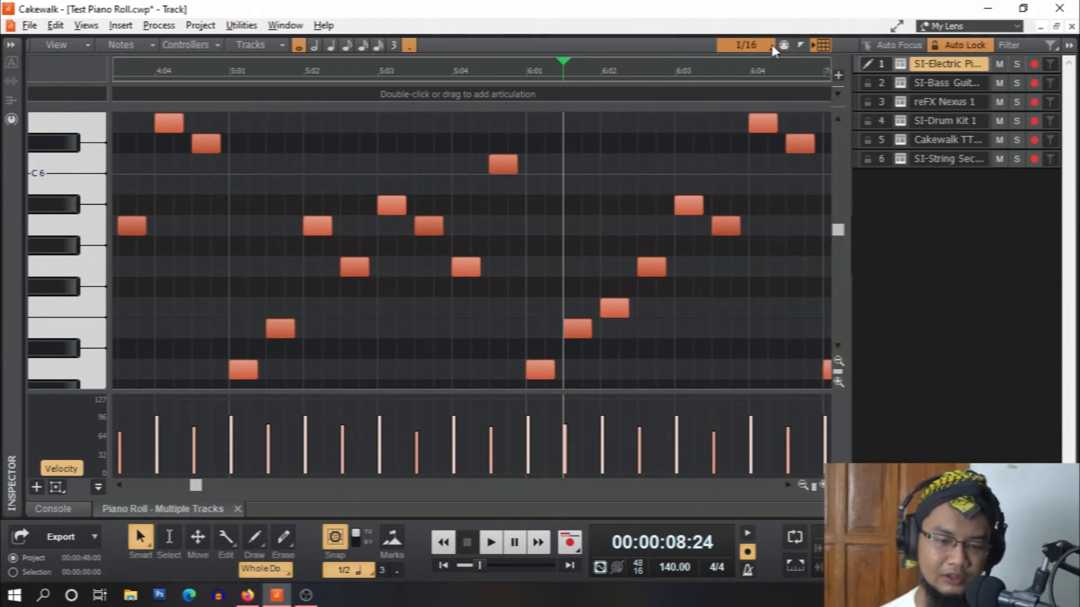
{"action": "left_click", "coordinate": [801, 45]}
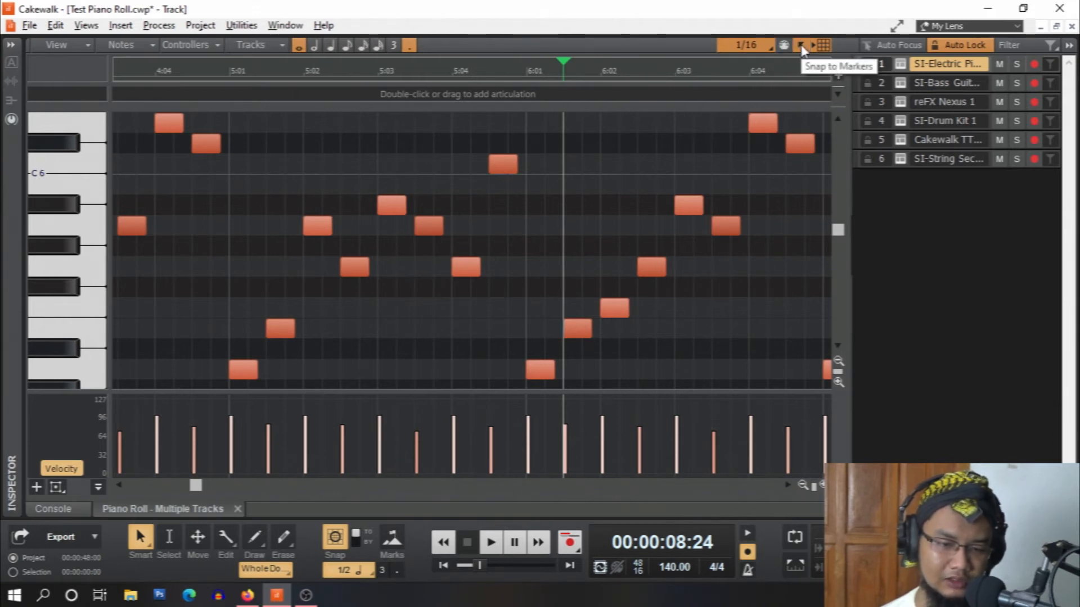
Draw trial notes on the Db6 and C6 rows just after the start of measure 6 and erase them
{"action": "left_click", "coordinate": [568, 144]}
{"action": "right_click", "coordinate": [610, 140]}
{"action": "mouse_move", "coordinate": [569, 164]}
{"action": "left_mouse_down"}
{"action": "mouse_move", "coordinate": [628, 162]}
{"action": "mouse_move", "coordinate": [603, 167]}
{"action": "left_mouse_up"}
{"action": "right_click", "coordinate": [581, 164]}
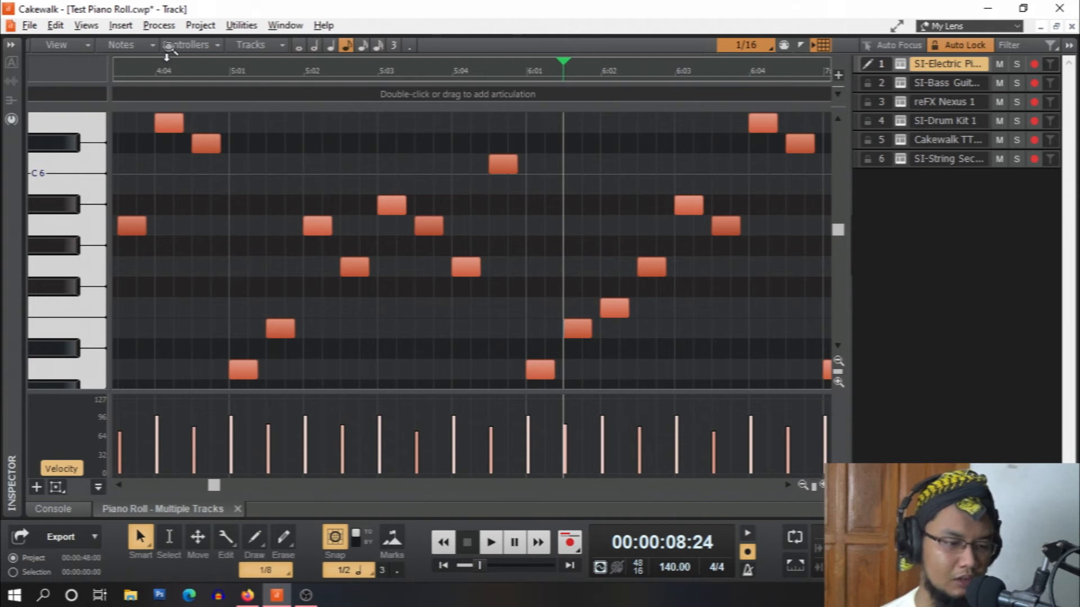
Display the note names on the notes in the Piano Roll
{"action": "left_click", "coordinate": [146, 51]}
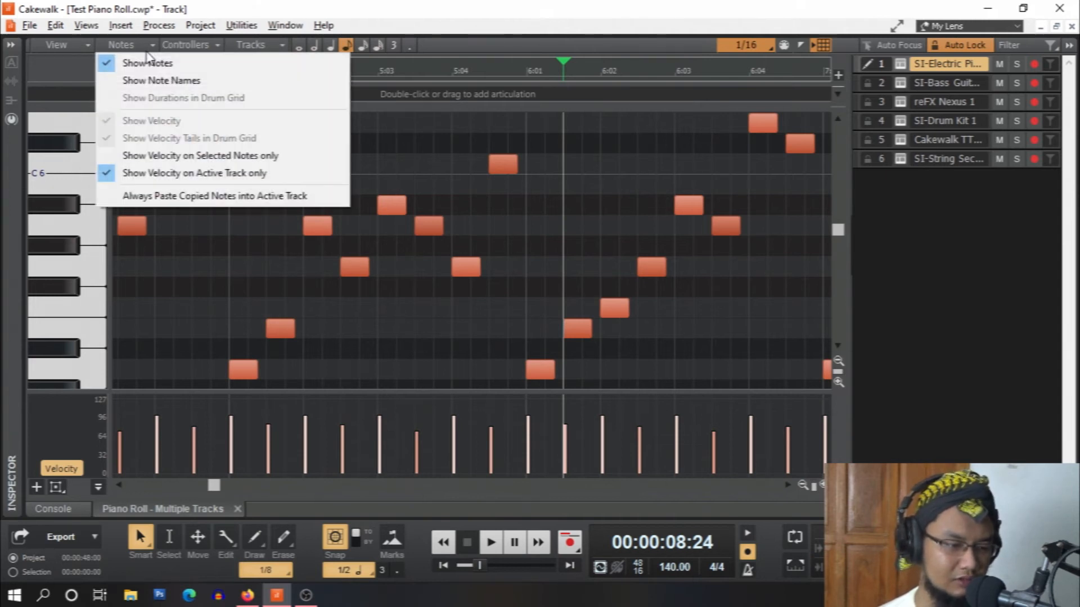
{"action": "left_click", "coordinate": [169, 82]}
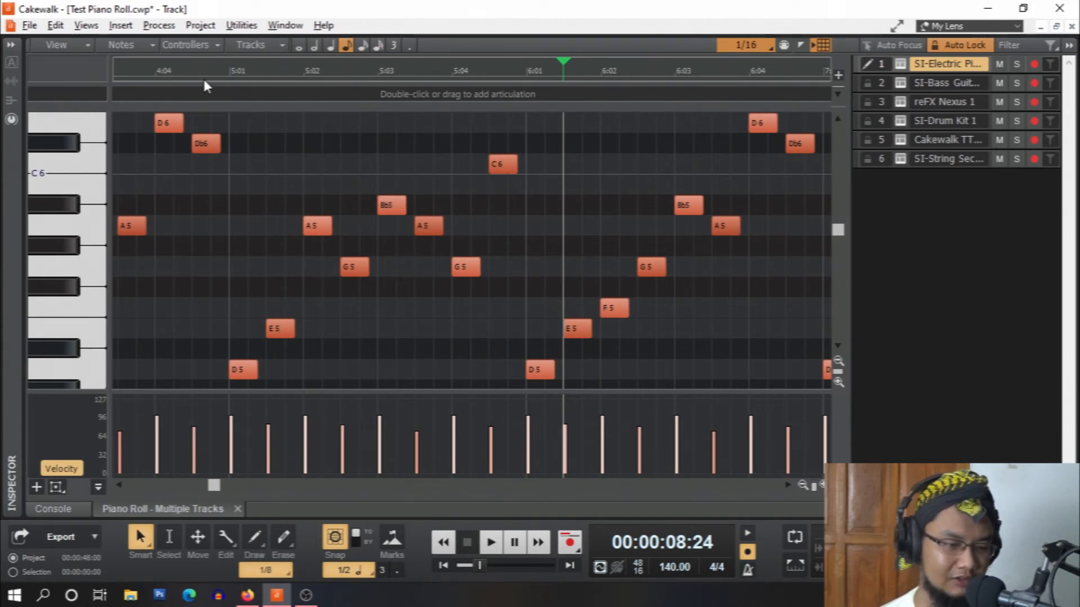
Limit the velocity display to selected notes only, and try it by selecting all A5 notes and all D5 notes
{"action": "left_click", "coordinate": [147, 54]}
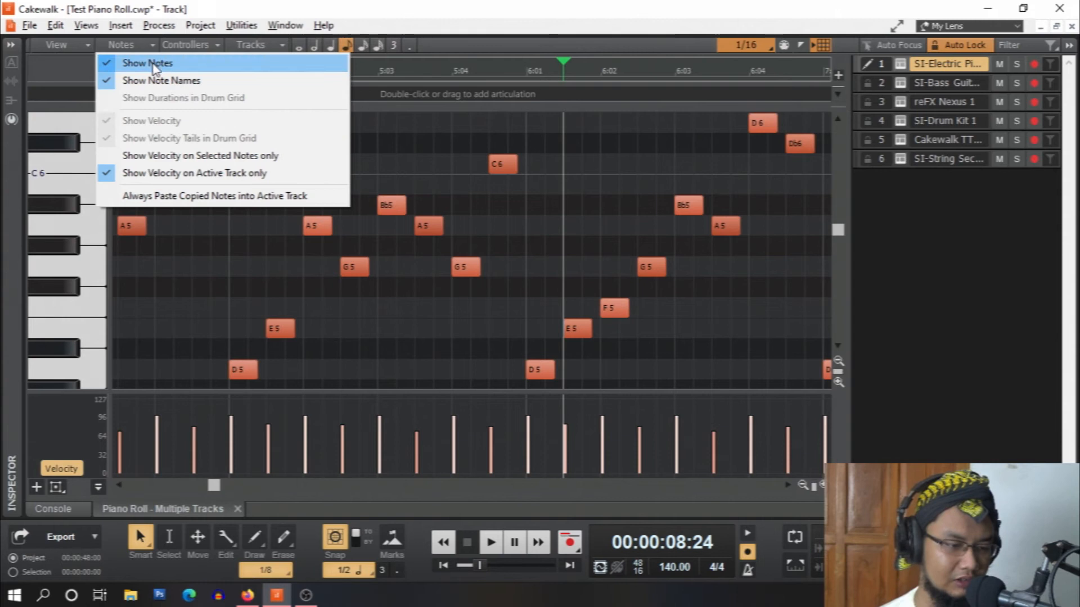
{"action": "left_click", "coordinate": [229, 161]}
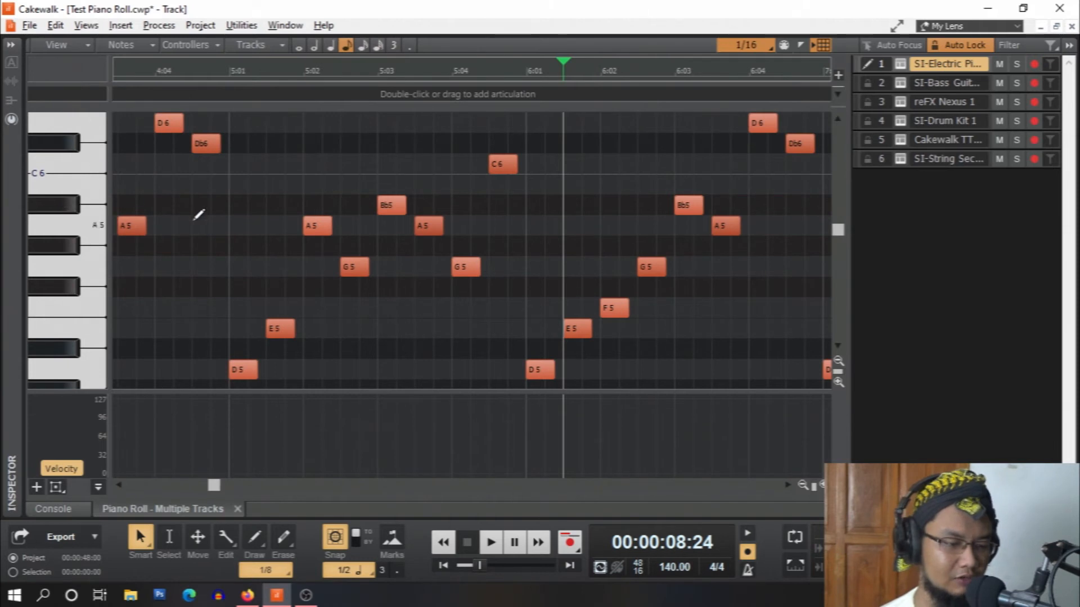
{"action": "left_click", "coordinate": [82, 222]}
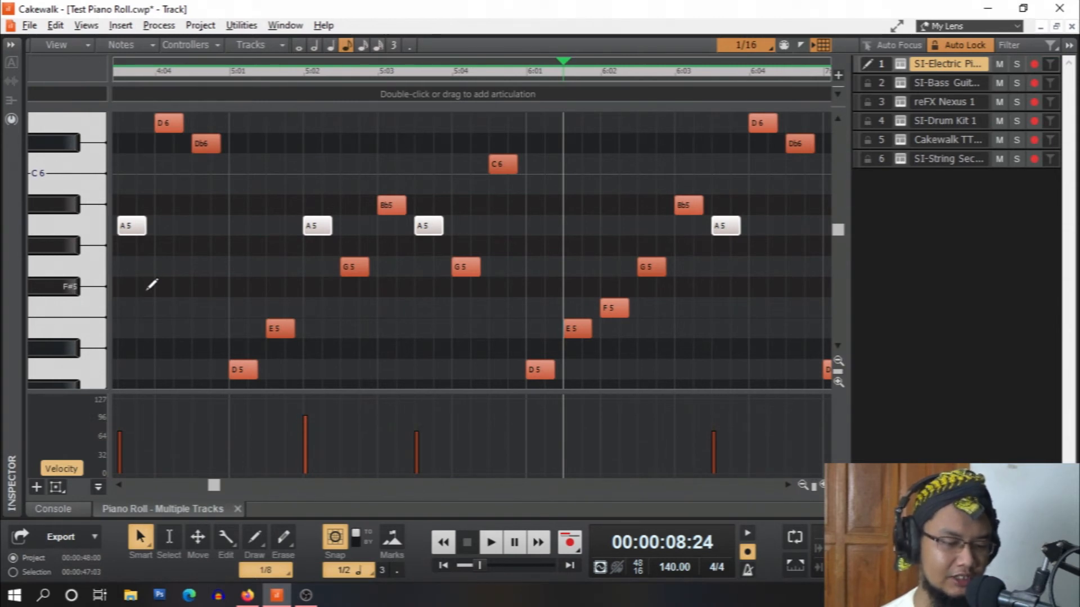
{"action": "left_click", "coordinate": [92, 370]}
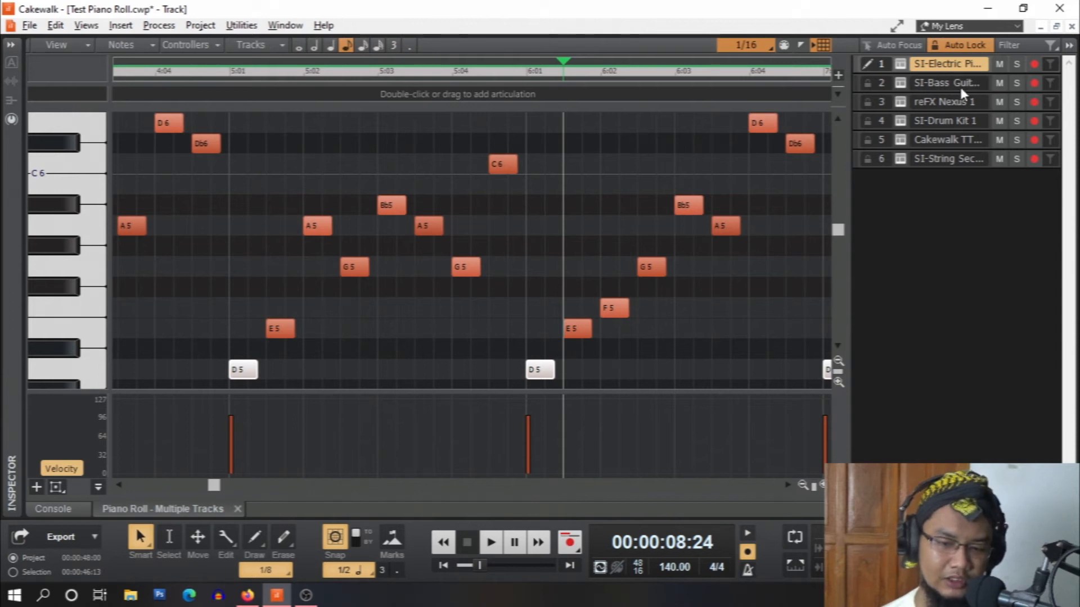
Switch to the SI-Drum Kit 1 track and select all of its C3 notes to show their velocities
{"action": "left_click", "coordinate": [946, 122]}
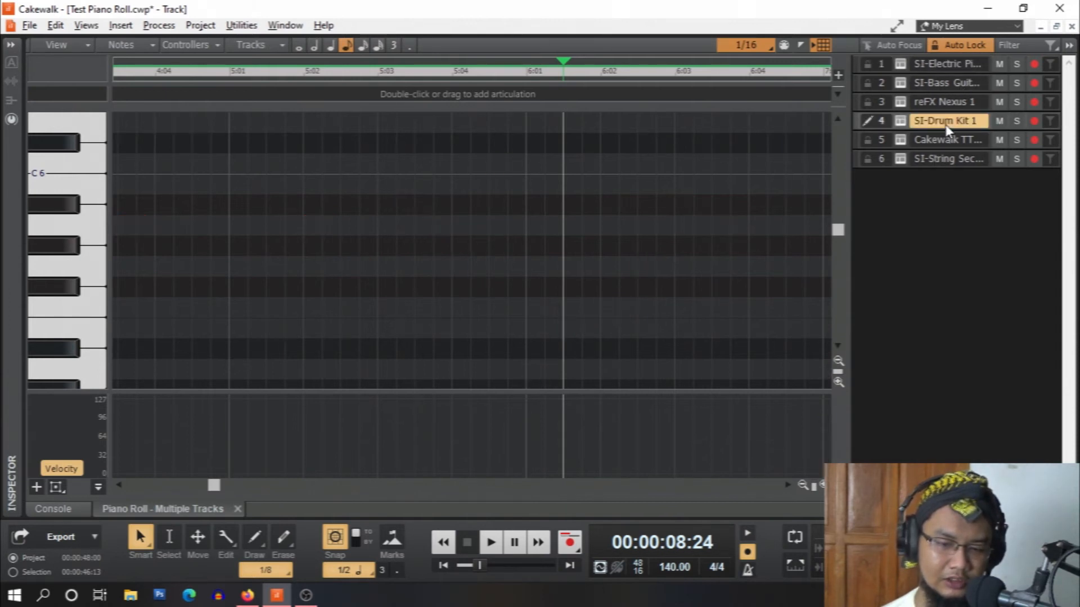
{"action": "scroll", "coordinate": [245, 268], "scroll_direction": "left", "scroll_amount": 2}
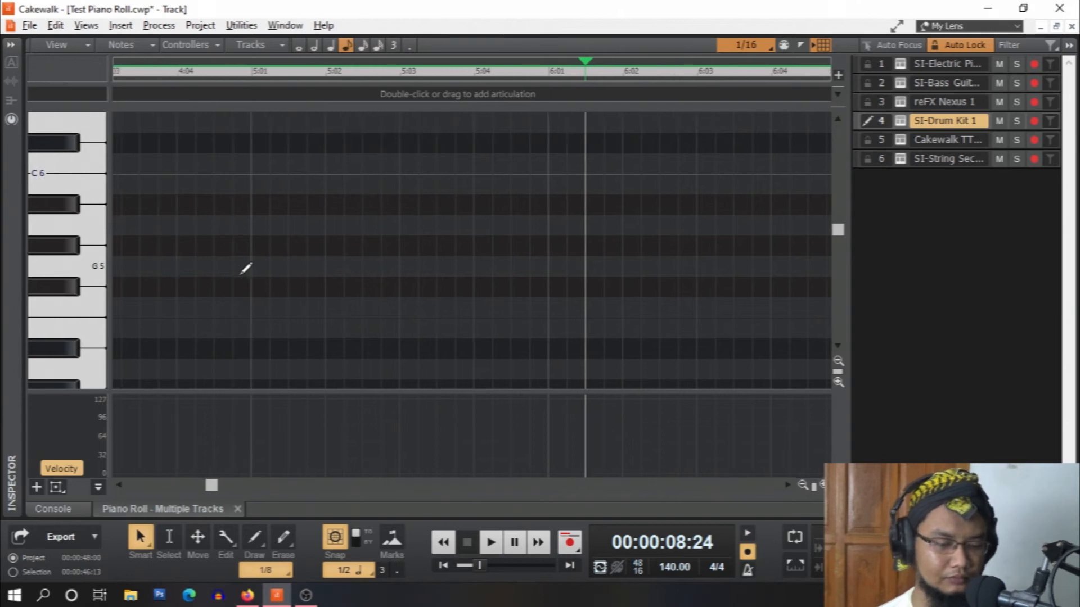
{"action": "scroll", "coordinate": [245, 268], "scroll_direction": "right", "scroll_amount": 6}
{"action": "scroll", "coordinate": [248, 272], "scroll_direction": "right", "scroll_amount": 2}
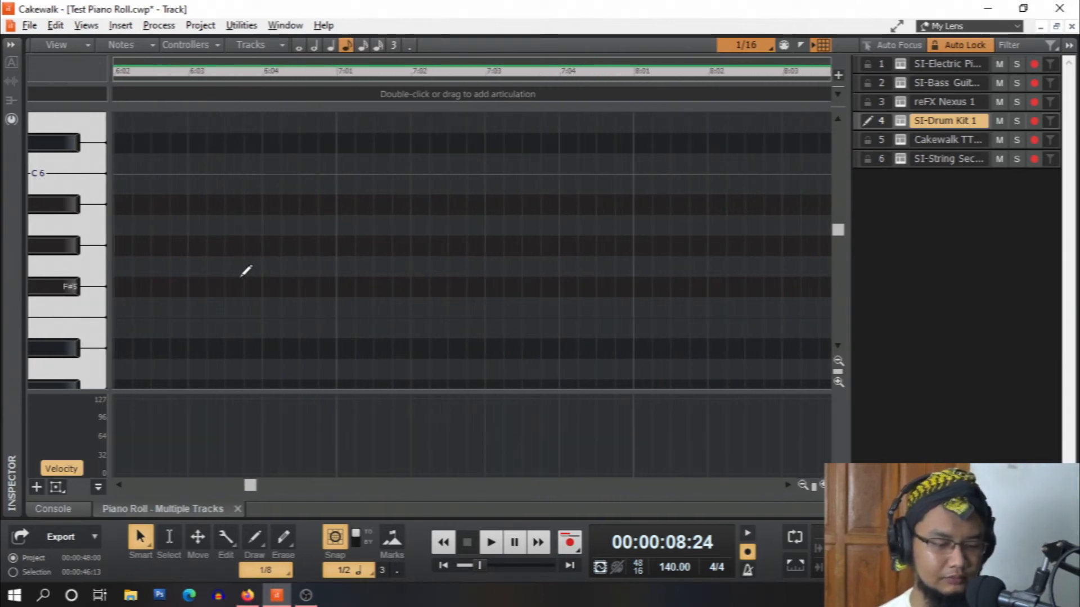
{"action": "scroll", "coordinate": [246, 273], "scroll_direction": "down", "scroll_amount": 10}
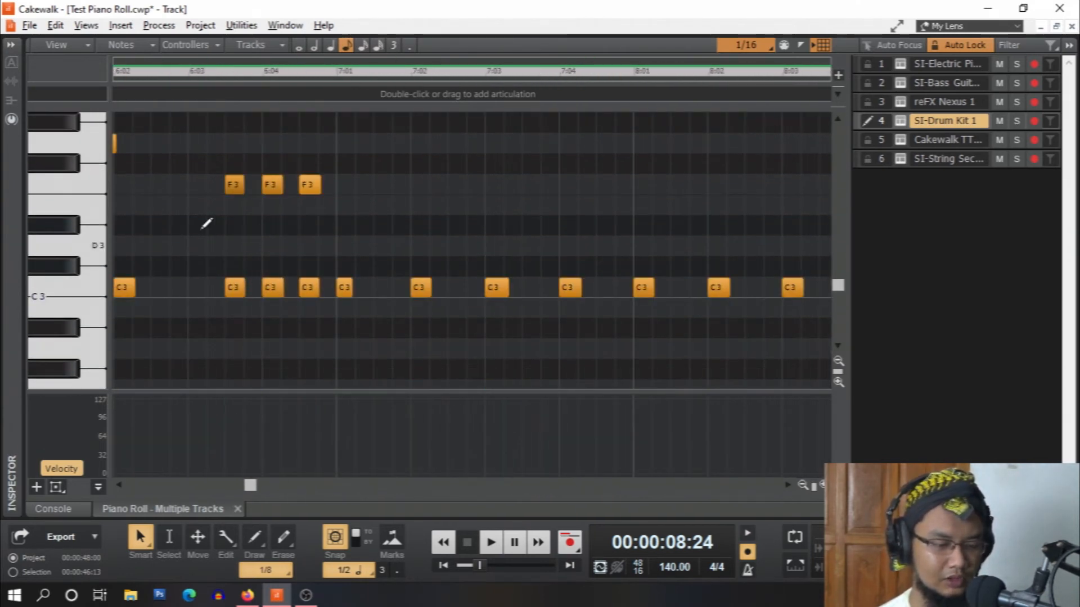
{"action": "left_click", "coordinate": [61, 292]}
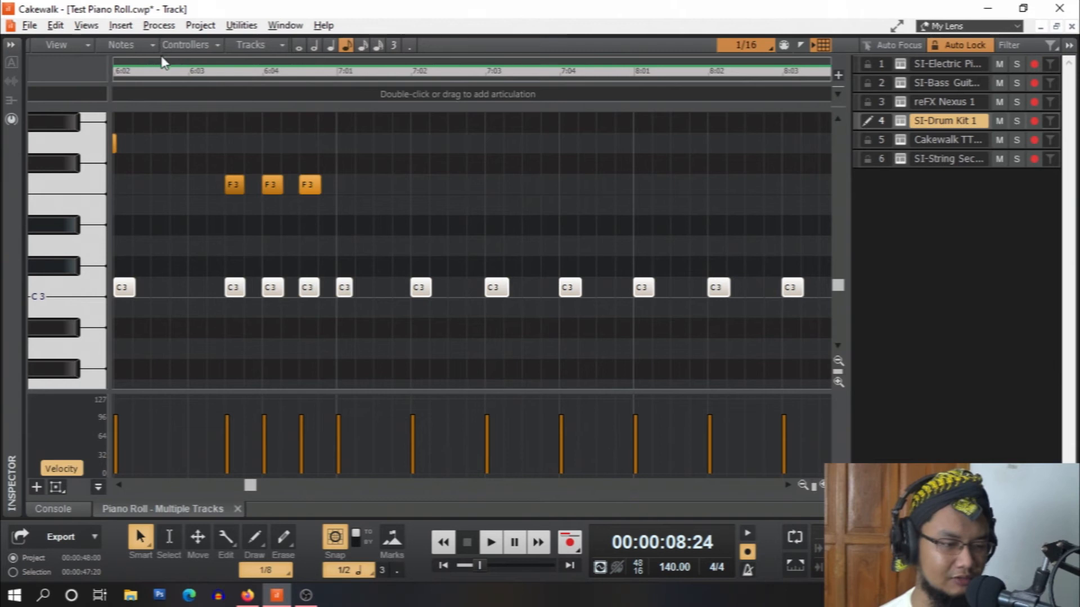
Clear the note selection, draw a trial Bb2 note ending at 7:01 in the drum track and delete it
{"action": "left_click", "coordinate": [143, 45]}
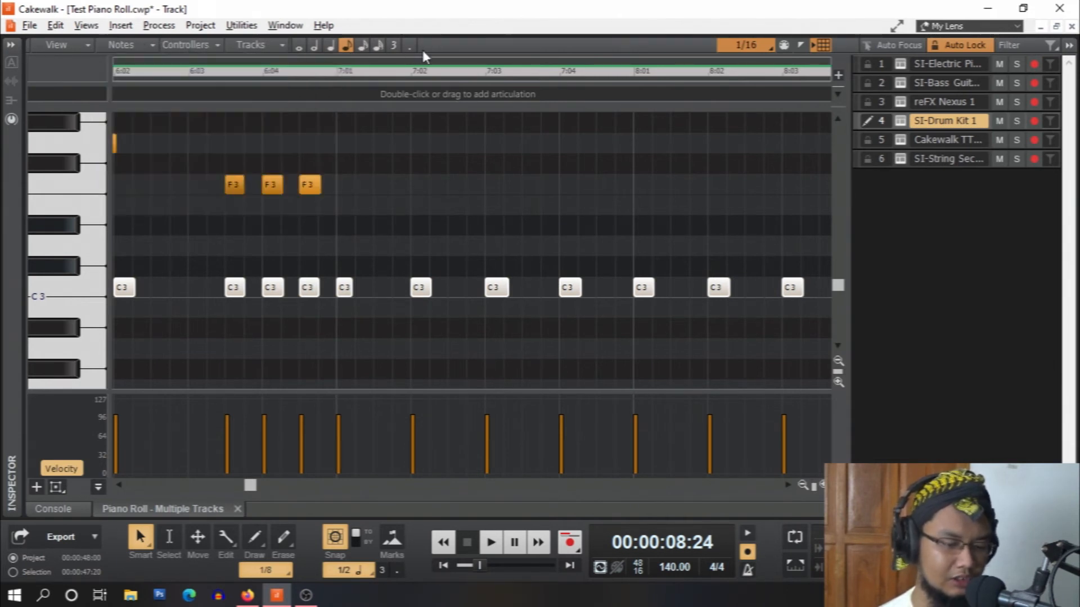
{"action": "left_click", "coordinate": [255, 174]}
{"action": "left_click", "coordinate": [213, 243]}
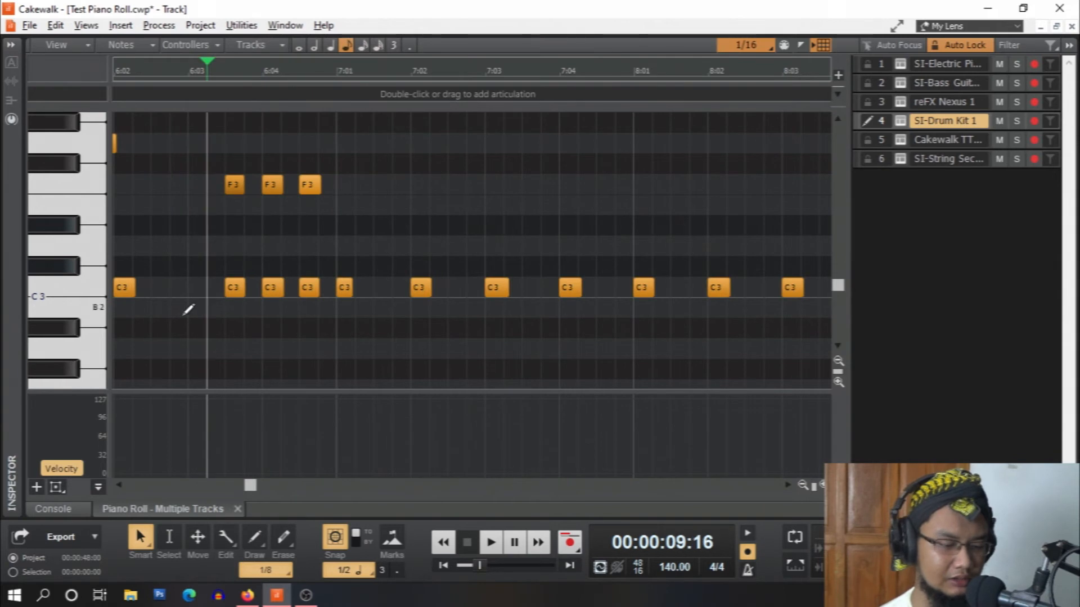
{"action": "left_click_drag", "start_coordinate": [225, 237], "coordinate": [338, 327]}
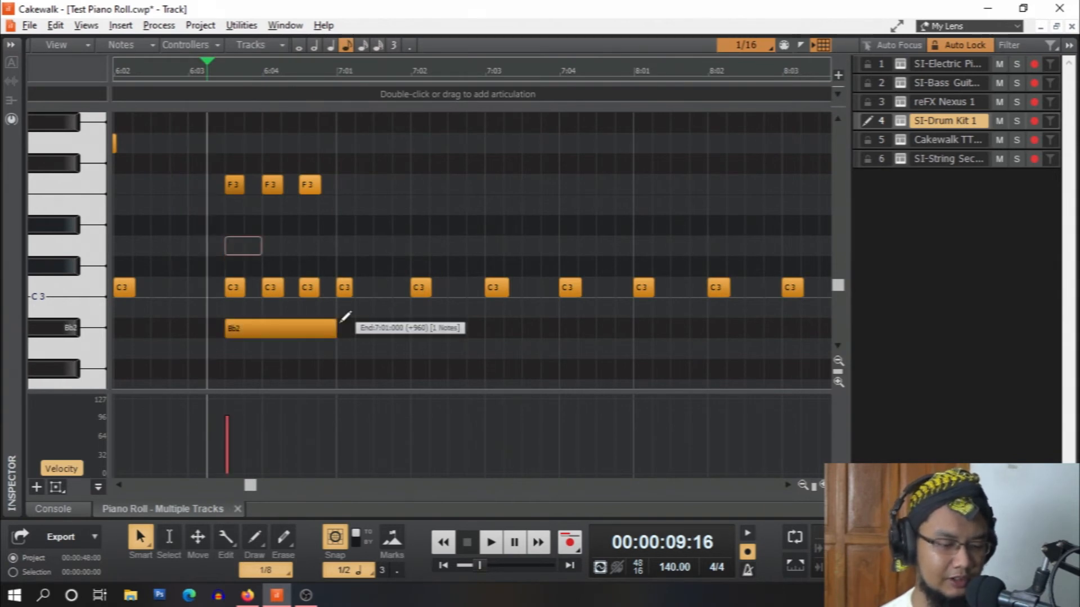
{"action": "key", "text": "Delete"}
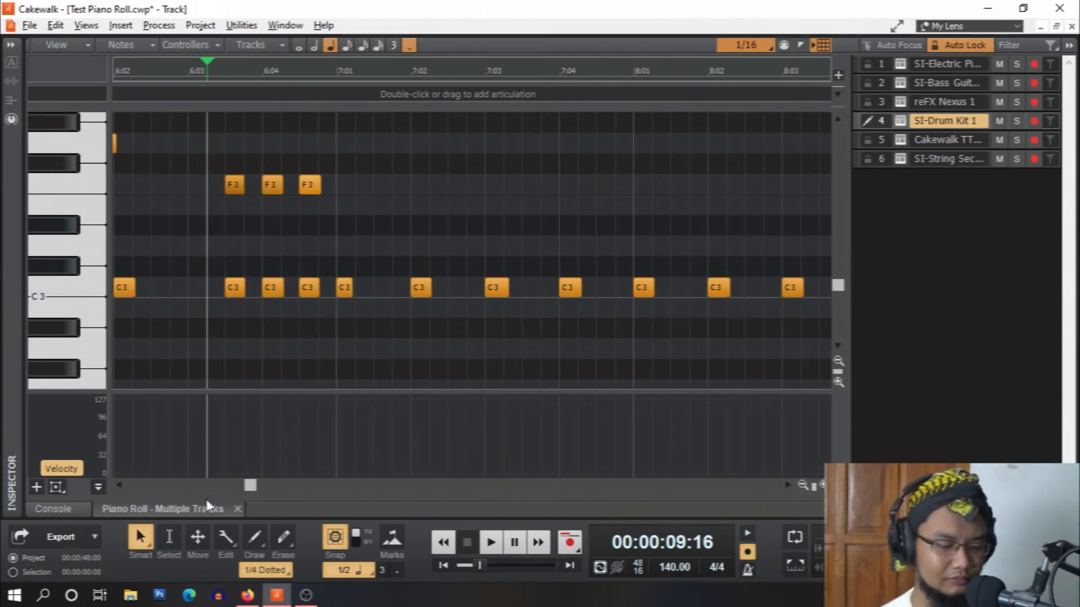
Use the Select tool to select the four C3 drum notes leading up to and including 7:01, and deselect them
{"action": "left_click", "coordinate": [172, 534]}
{"action": "left_click_drag", "start_coordinate": [217, 280], "coordinate": [401, 323]}
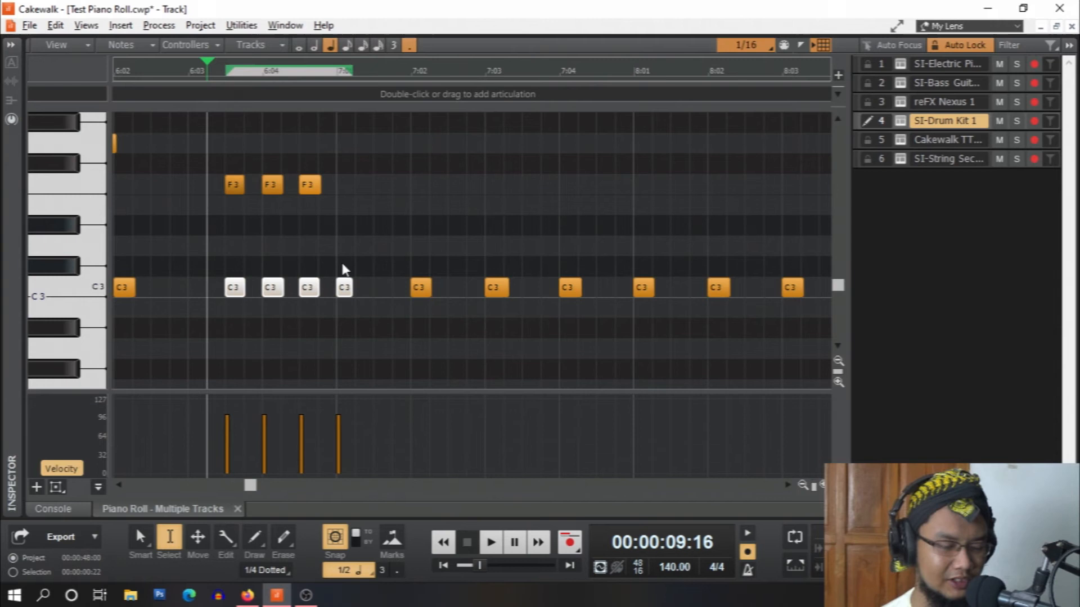
{"action": "left_click", "coordinate": [167, 235]}
Look through the Piano Roll's Controllers, Tracks, View and Notes options, leaving every setting as it is
{"action": "left_click", "coordinate": [195, 48]}
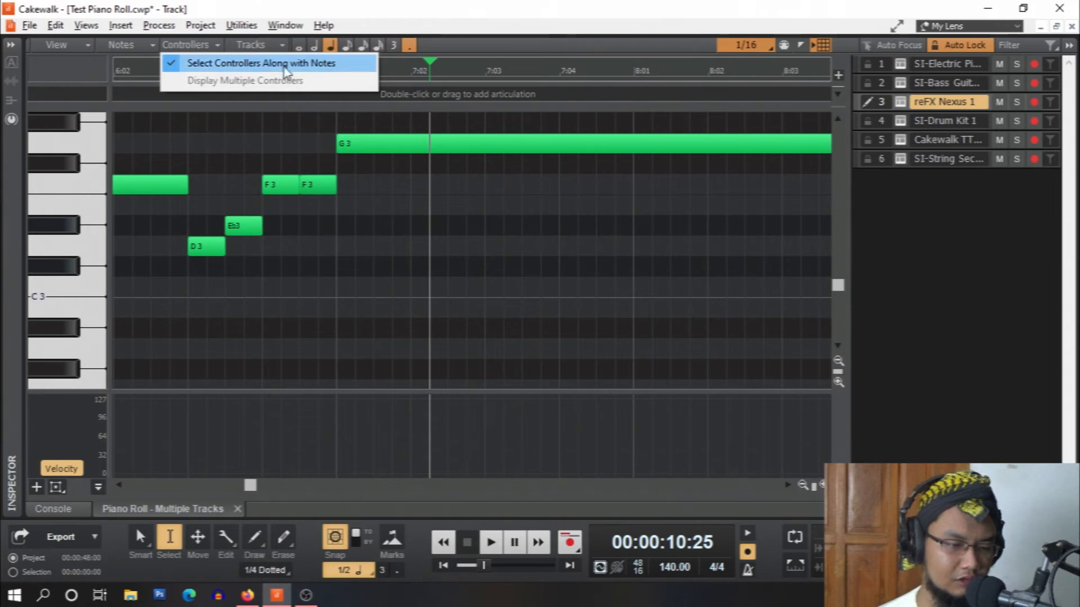
{"action": "left_click", "coordinate": [251, 47]}
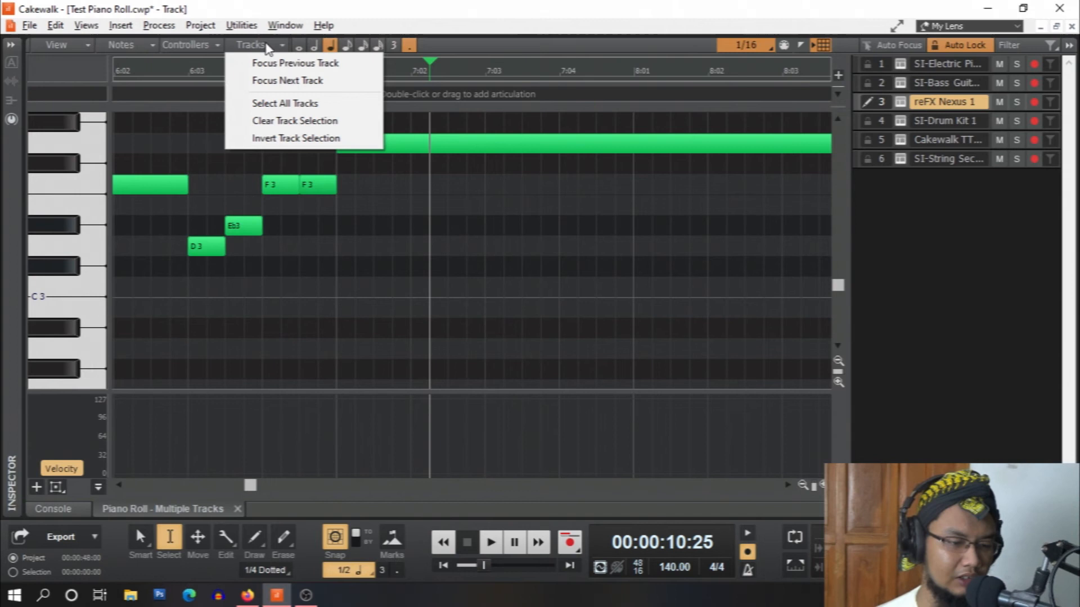
{"action": "left_click", "coordinate": [444, 45]}
{"action": "left_click", "coordinate": [62, 47]}
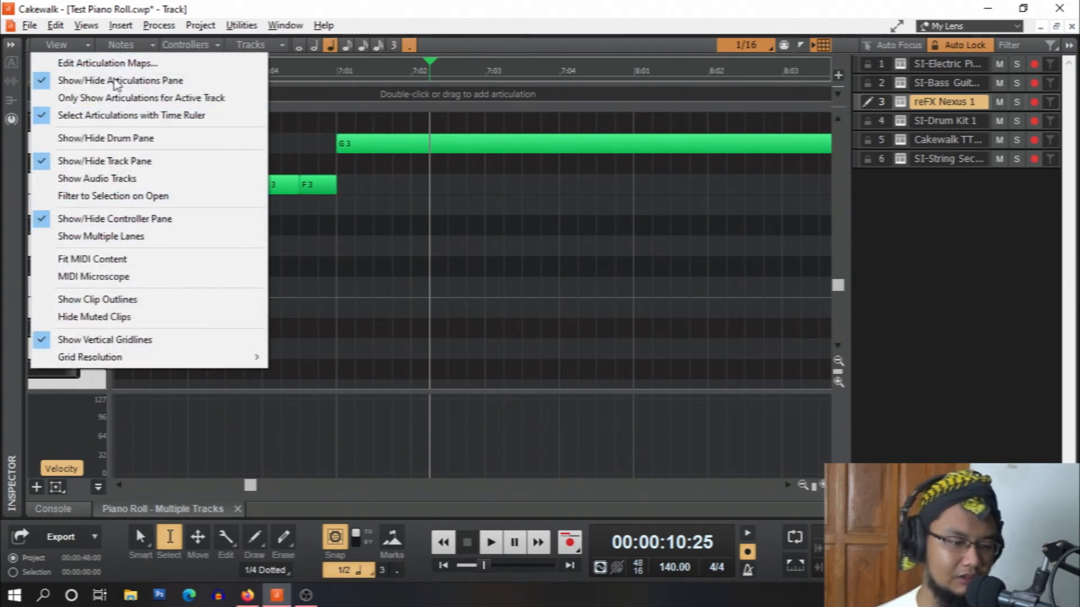
{"action": "left_click", "coordinate": [130, 50]}
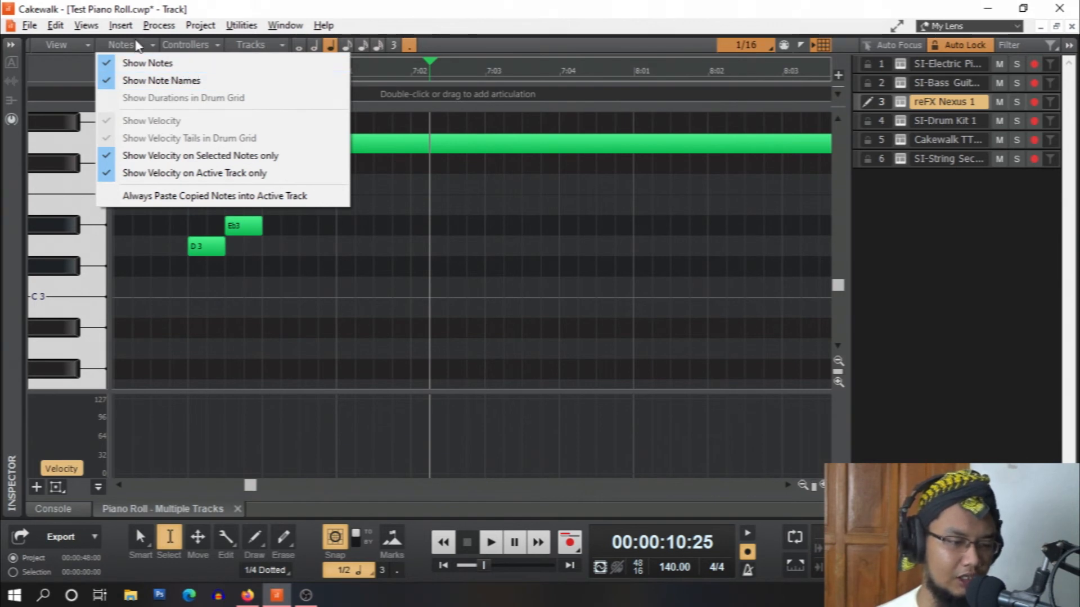
{"action": "left_click", "coordinate": [201, 47]}
{"action": "left_click", "coordinate": [201, 47]}
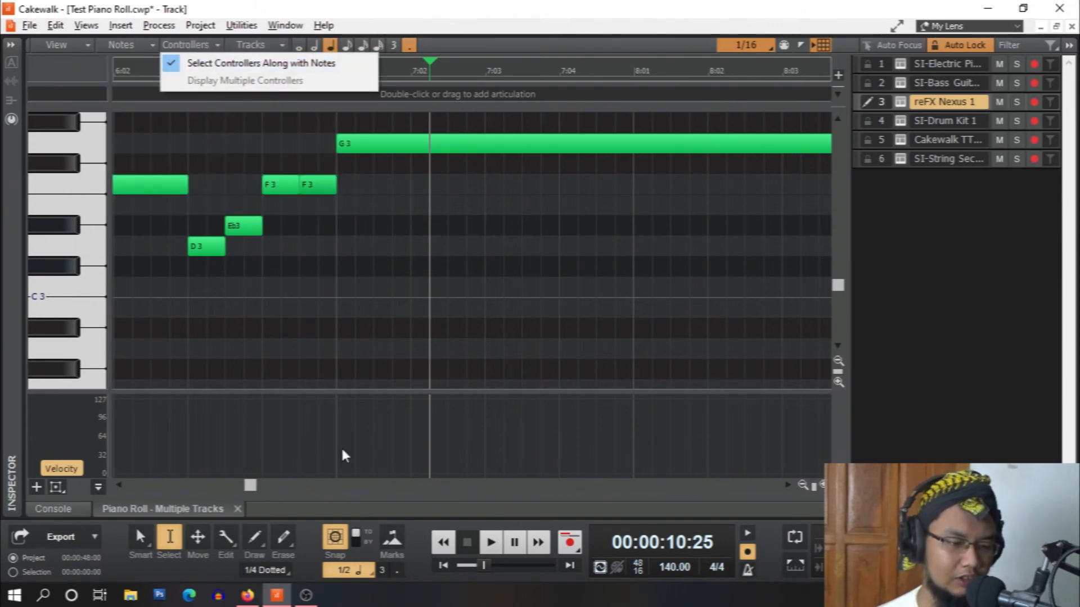
{"action": "left_click", "coordinate": [263, 52]}
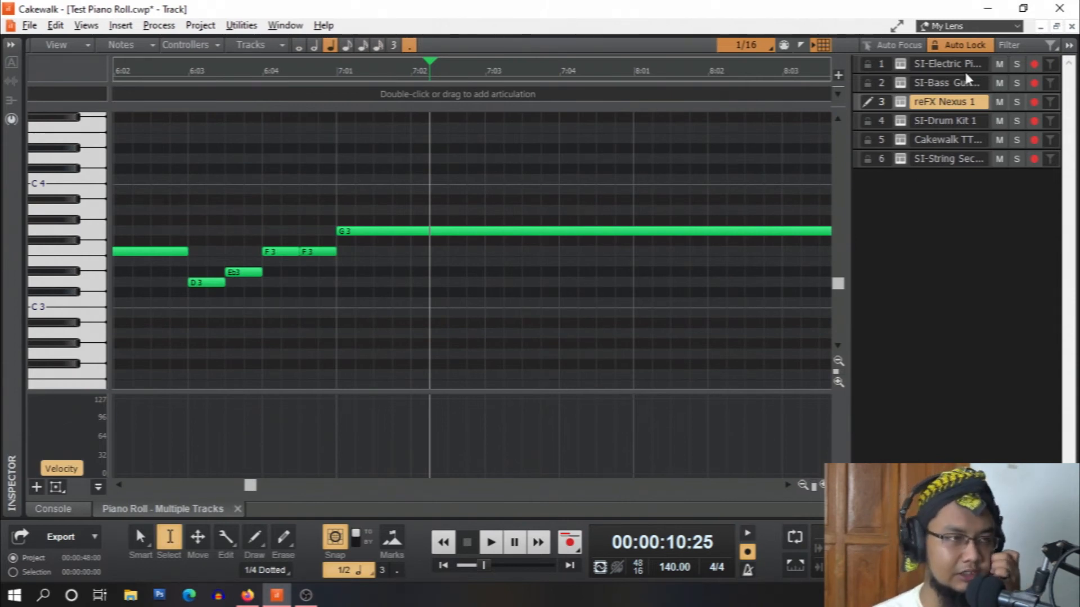
Try switching the track pane's Auto Focus, Auto Lock and Filter options on and off, leaving only Auto Focus enabled
{"action": "left_click", "coordinate": [899, 46]}
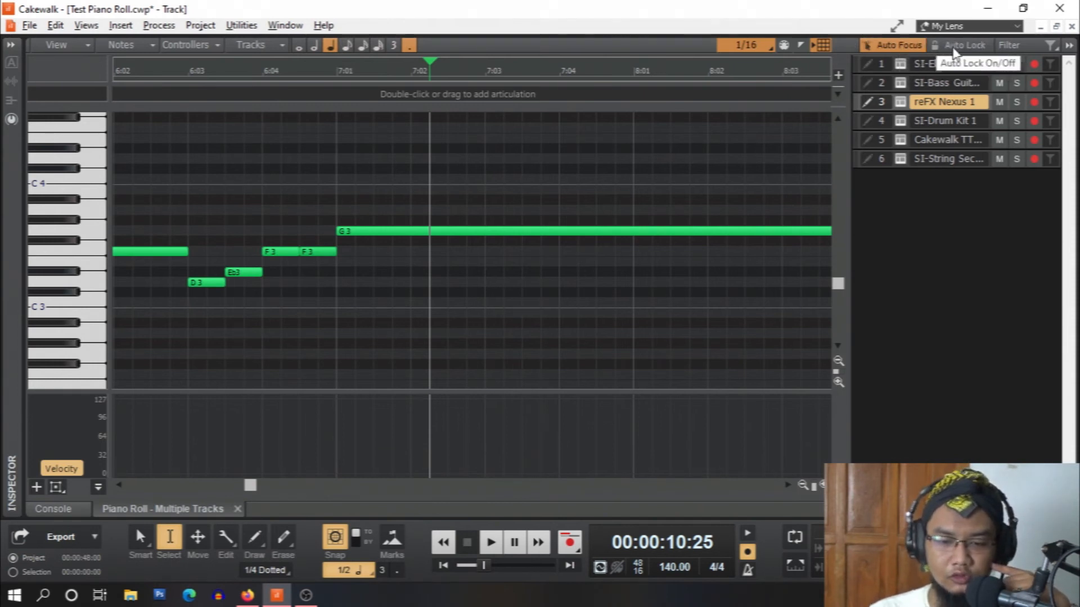
{"action": "left_click", "coordinate": [956, 46]}
{"action": "left_click", "coordinate": [1018, 47]}
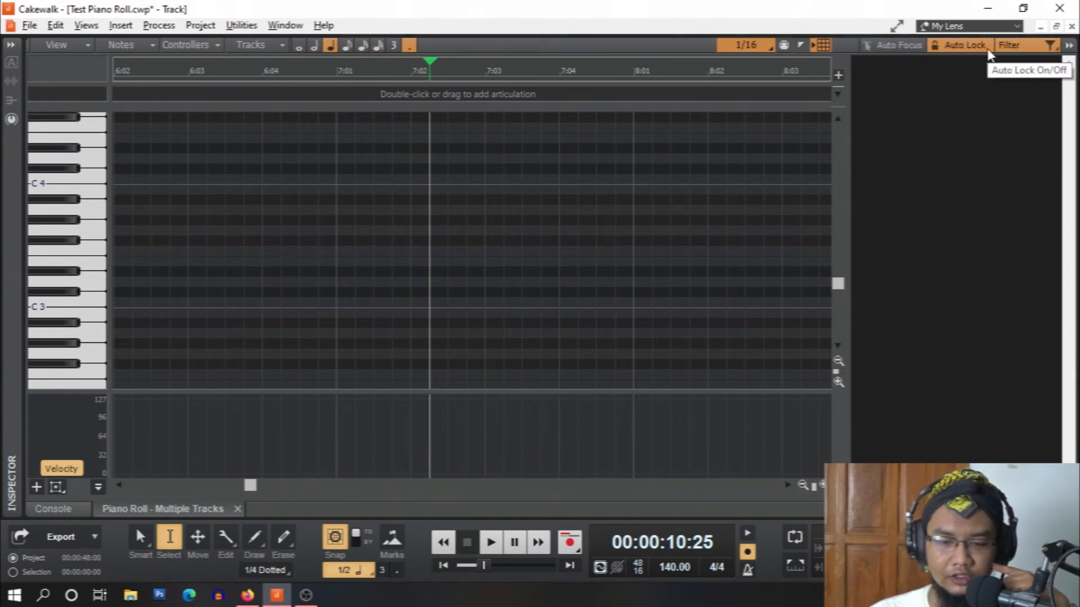
{"action": "left_click", "coordinate": [1007, 47]}
{"action": "left_click", "coordinate": [959, 46]}
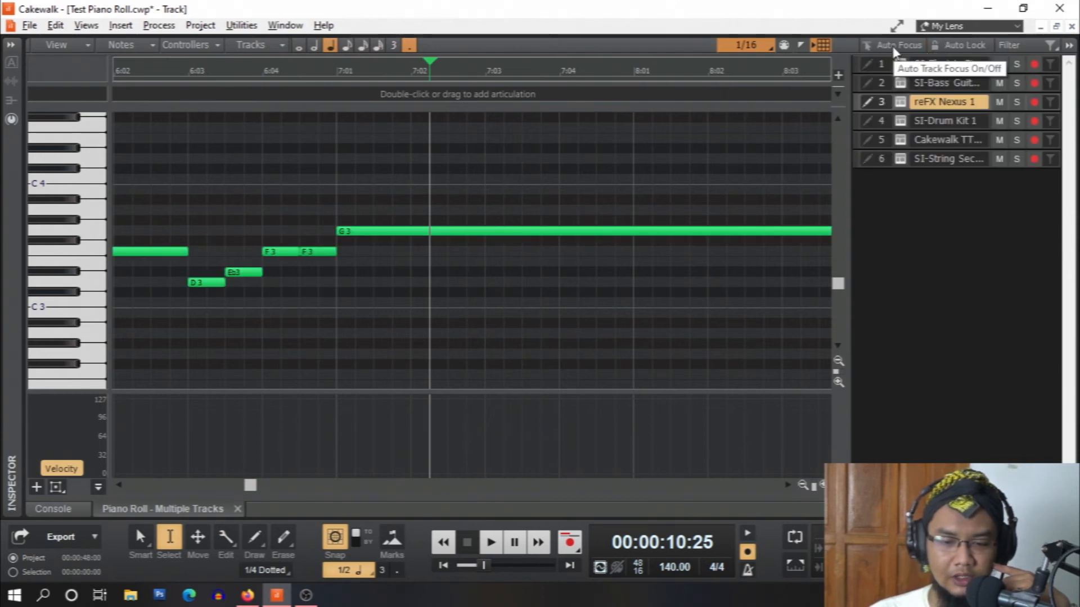
{"action": "left_click", "coordinate": [897, 46]}
{"action": "left_click", "coordinate": [962, 46]}
{"action": "left_click", "coordinate": [904, 47]}
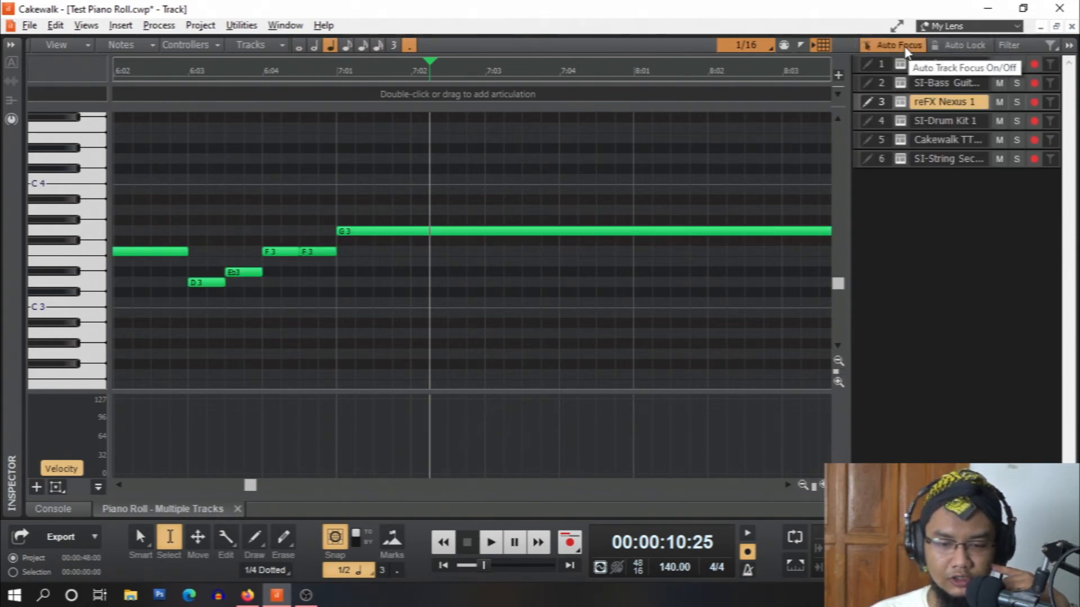
Make the SI-Electric Piano track active and display the notes of all six tracks together
{"action": "left_click", "coordinate": [882, 63]}
{"action": "left_click", "coordinate": [888, 48]}
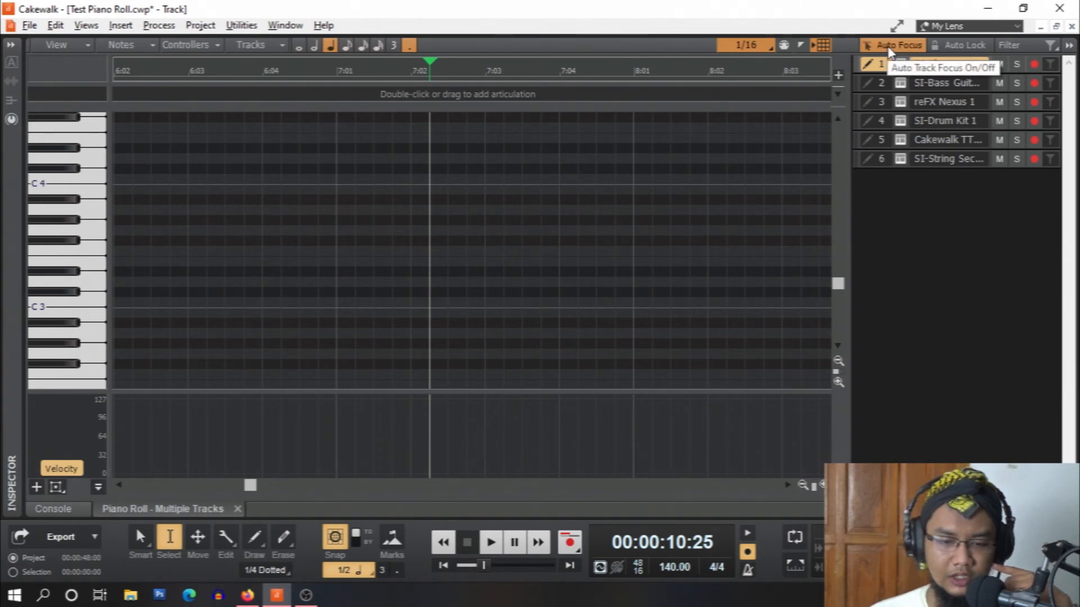
{"action": "scroll", "coordinate": [600, 236], "scroll_direction": "up", "scroll_amount": 2}
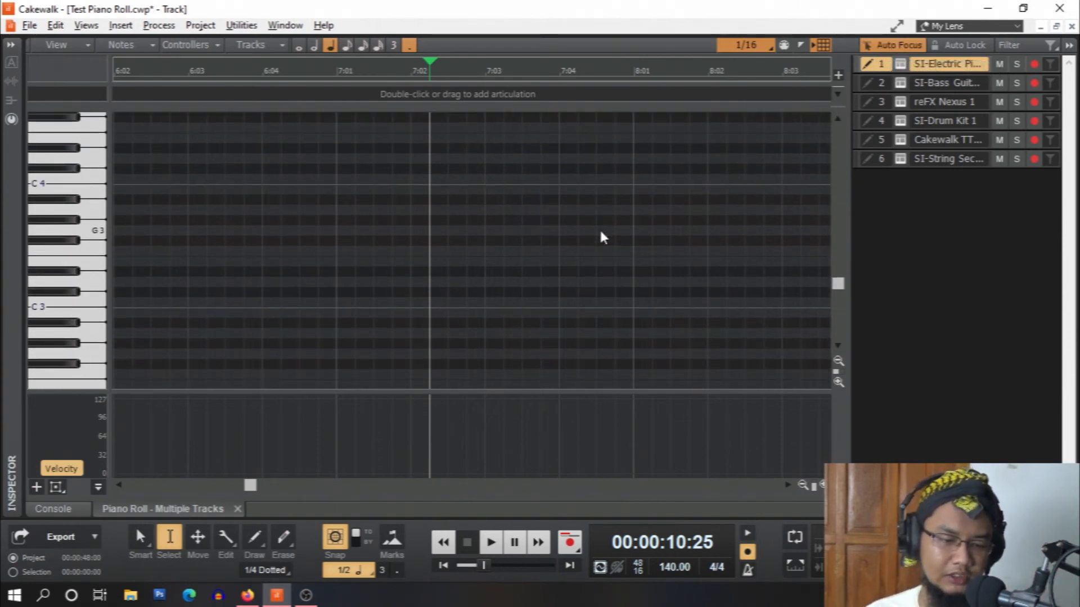
{"action": "scroll", "coordinate": [600, 235], "scroll_direction": "down", "scroll_amount": 3}
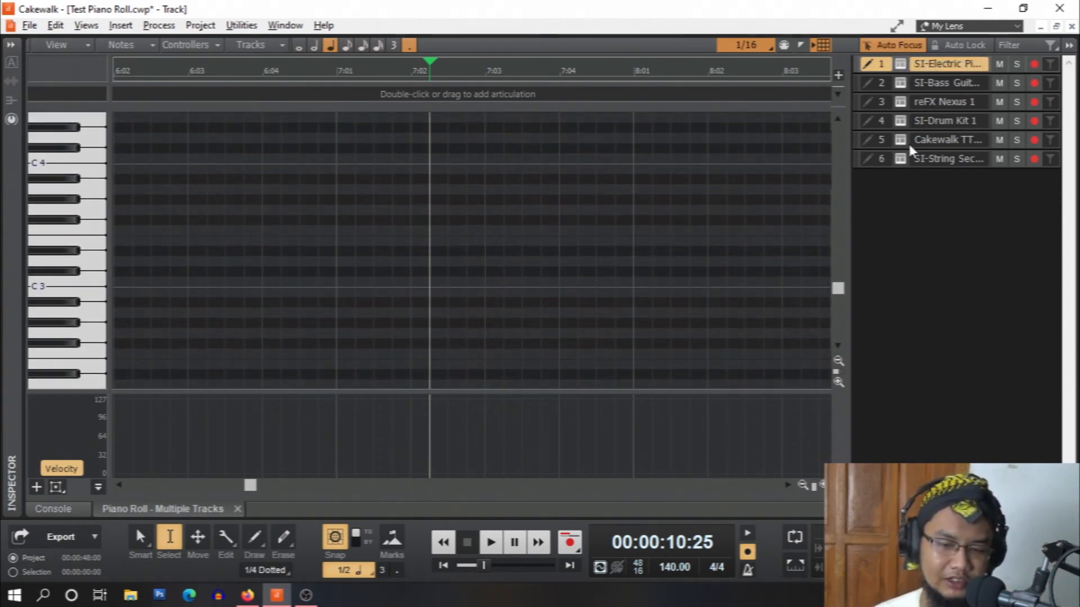
{"action": "scroll", "coordinate": [538, 226], "scroll_direction": "down", "scroll_amount": 4}
{"action": "scroll", "coordinate": [539, 227], "scroll_direction": "up", "scroll_amount": 4}
{"action": "double_click", "coordinate": [875, 71]}
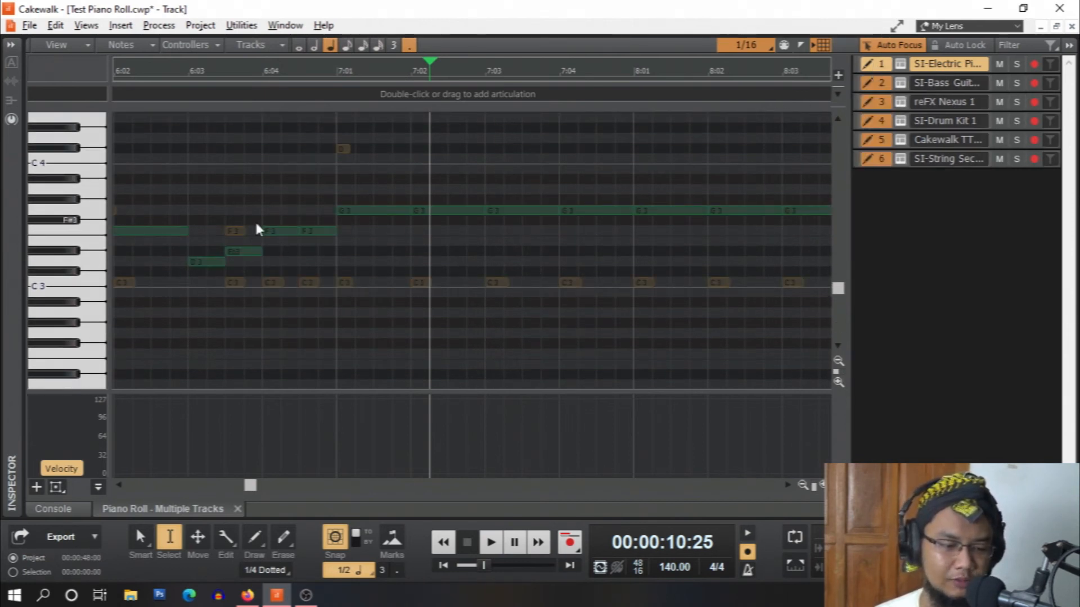
{"action": "scroll", "coordinate": [345, 226], "scroll_direction": "left", "scroll_amount": 5}
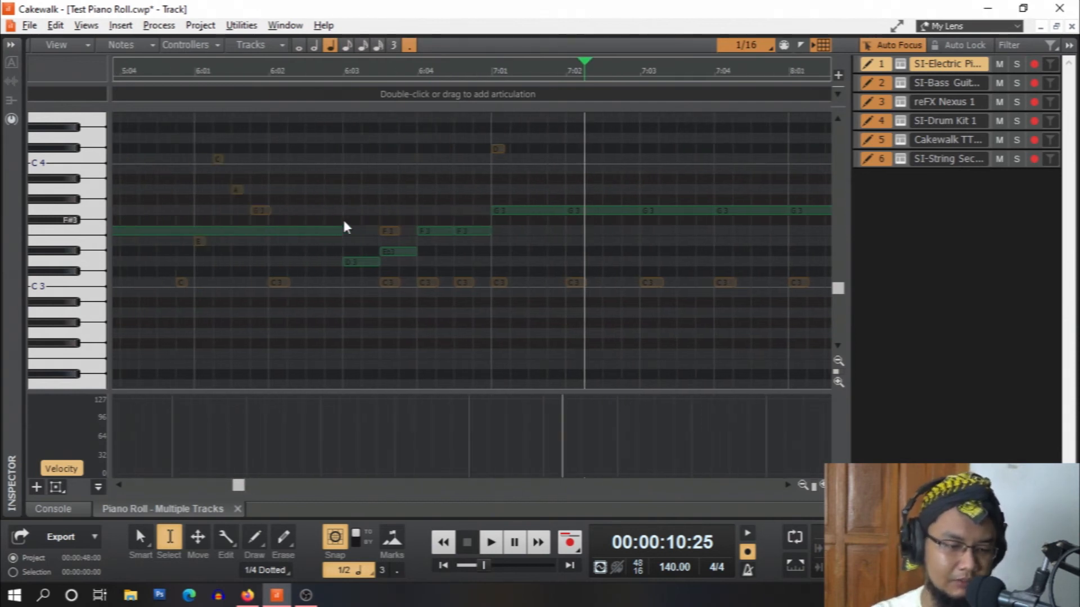
{"action": "scroll", "coordinate": [346, 228], "scroll_direction": "up", "scroll_amount": 3}
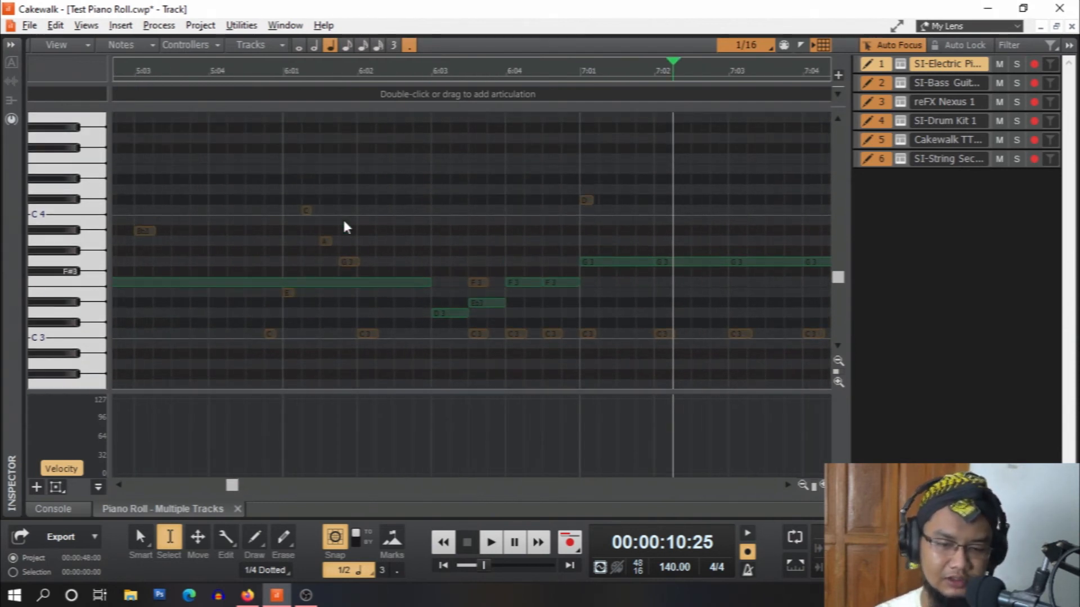
Activate reFX Nexus 1, then test Auto Focus by selecting the C3 drum note between 6:03 and 6:04 and the G3 bass note at 7:02
{"action": "left_click", "coordinate": [946, 102]}
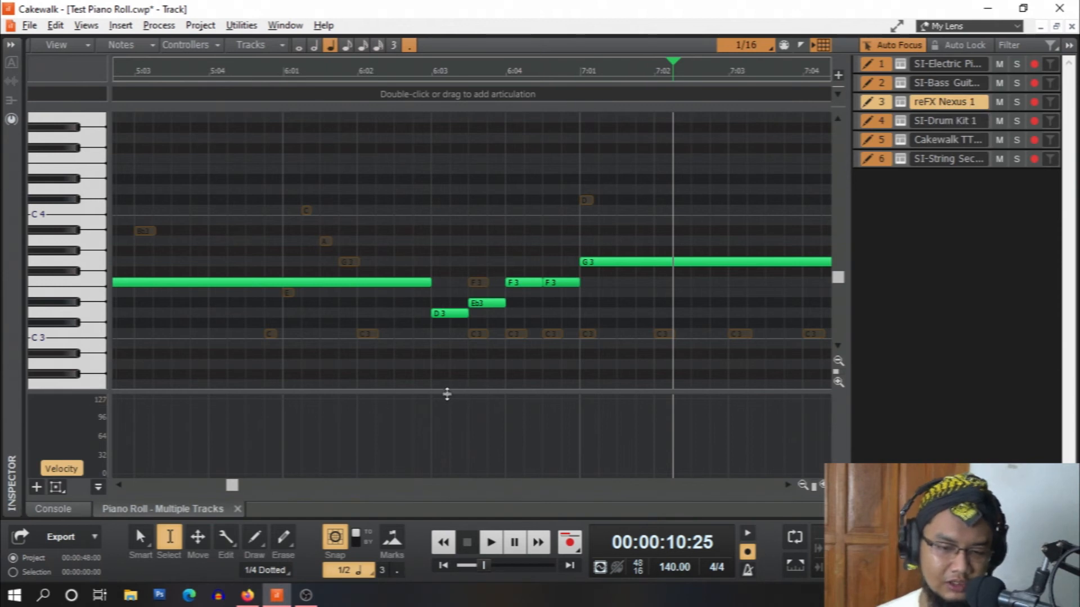
{"action": "left_click", "coordinate": [479, 336]}
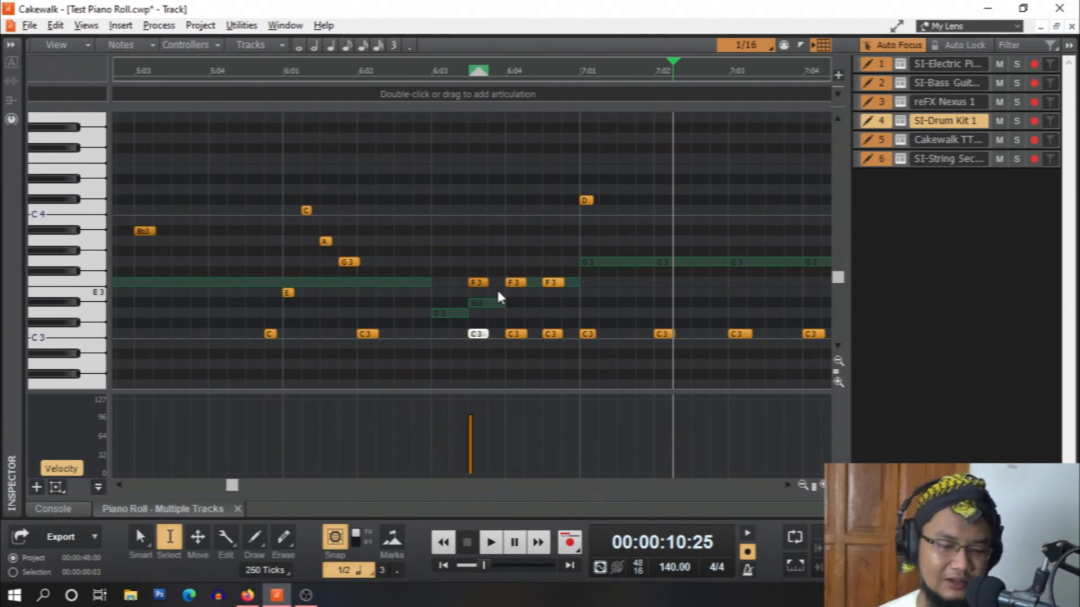
{"action": "left_click", "coordinate": [705, 266]}
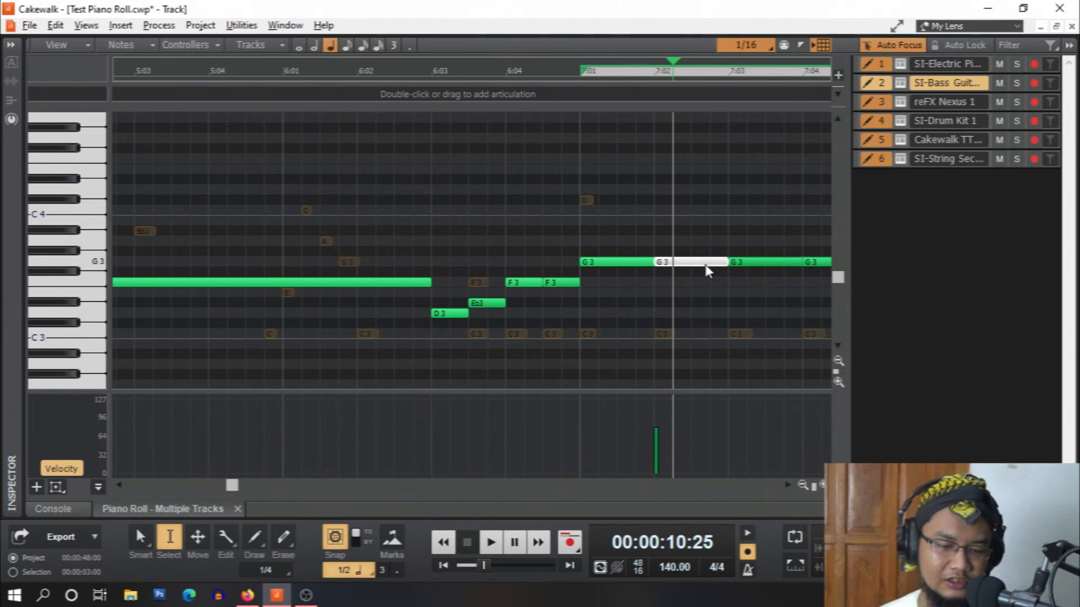
Go through the track list to SI-String Section 1, then select the F5 note at 6:02 to focus the SI-Electric Piano track
{"action": "left_click", "coordinate": [924, 68]}
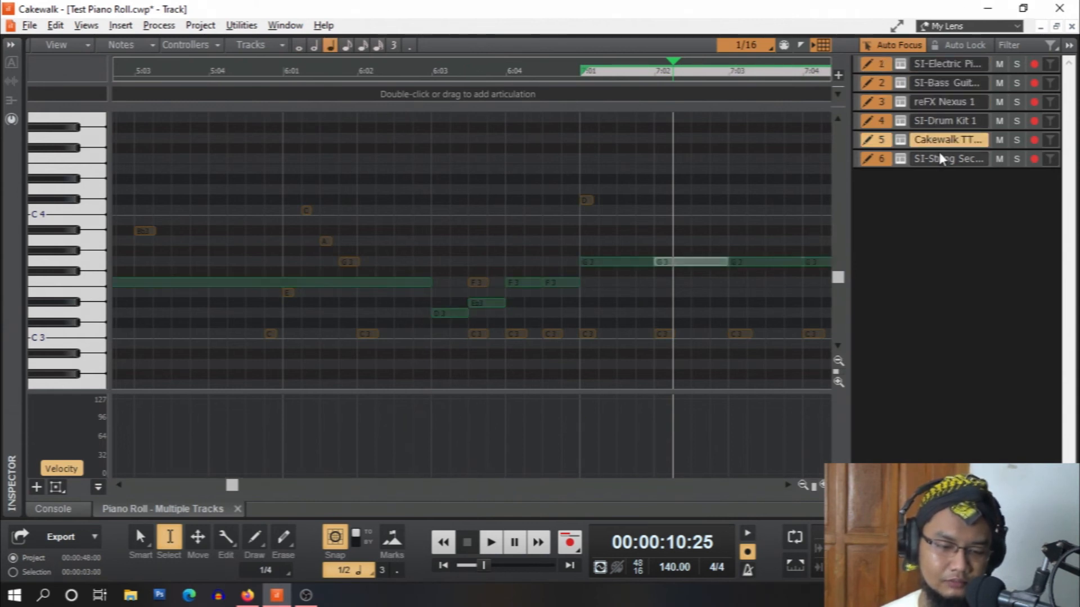
{"action": "scroll", "coordinate": [562, 257], "scroll_direction": "up", "scroll_amount": 2}
{"action": "scroll", "coordinate": [562, 257], "scroll_direction": "up", "scroll_amount": 4}
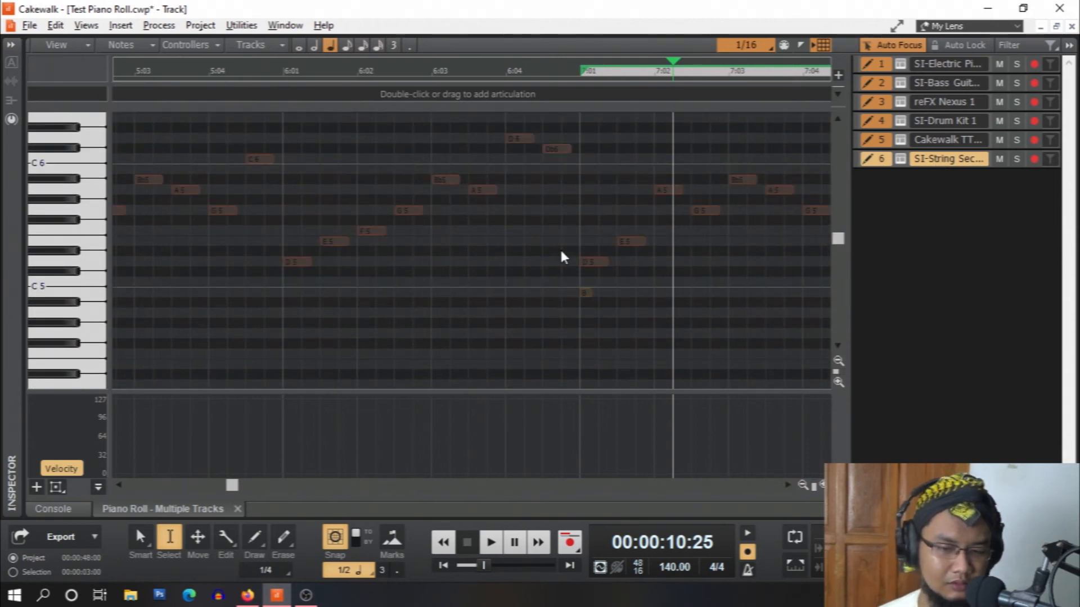
{"action": "scroll", "coordinate": [563, 257], "scroll_direction": "up", "scroll_amount": 1}
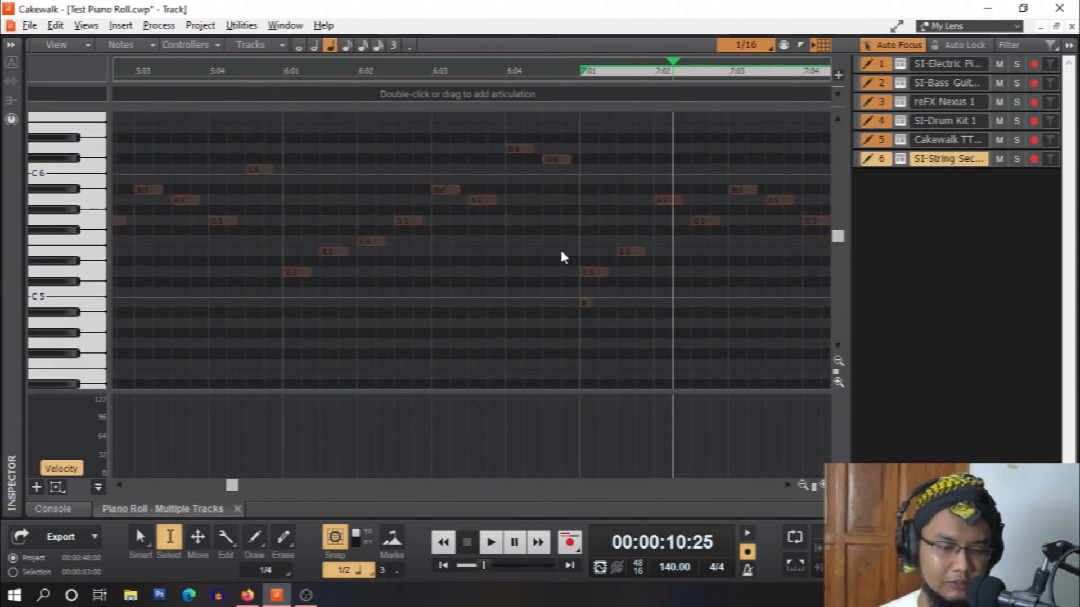
{"action": "scroll", "coordinate": [562, 257], "scroll_direction": "up", "scroll_amount": 2}
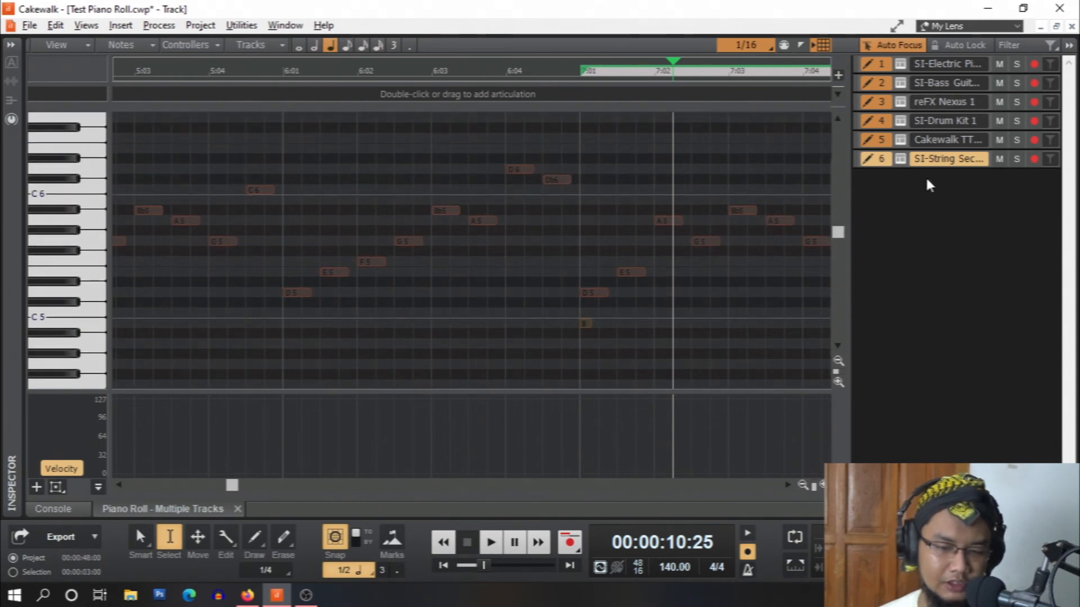
{"action": "left_click", "coordinate": [372, 263]}
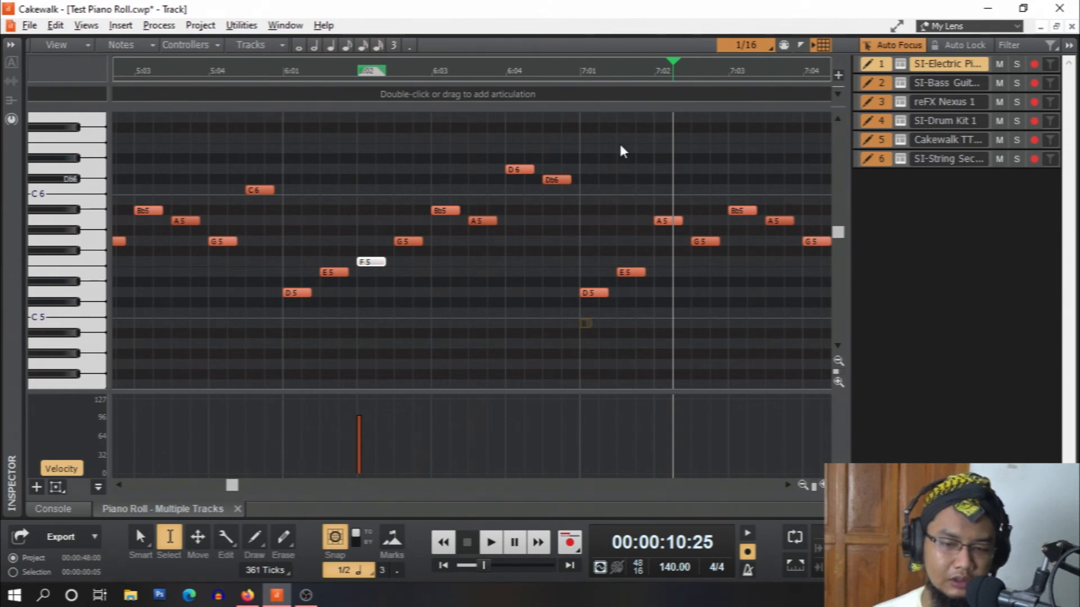
Switch from Auto Focus to Auto Lock and display only the SI-Electric Piano track's notes
{"action": "left_click", "coordinate": [968, 46]}
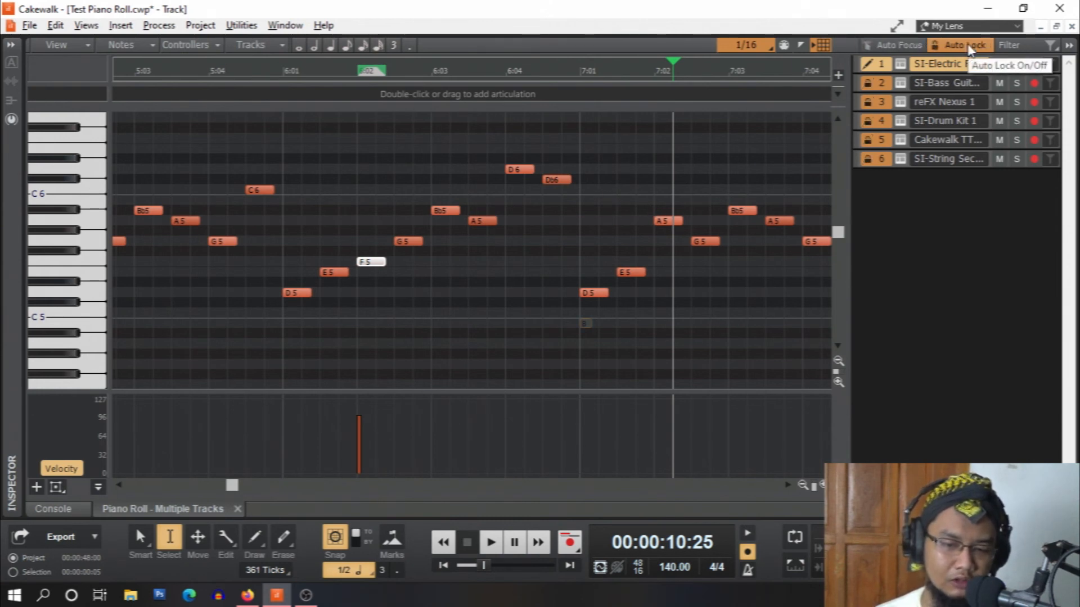
{"action": "left_click", "coordinate": [880, 83]}
{"action": "left_click", "coordinate": [880, 66]}
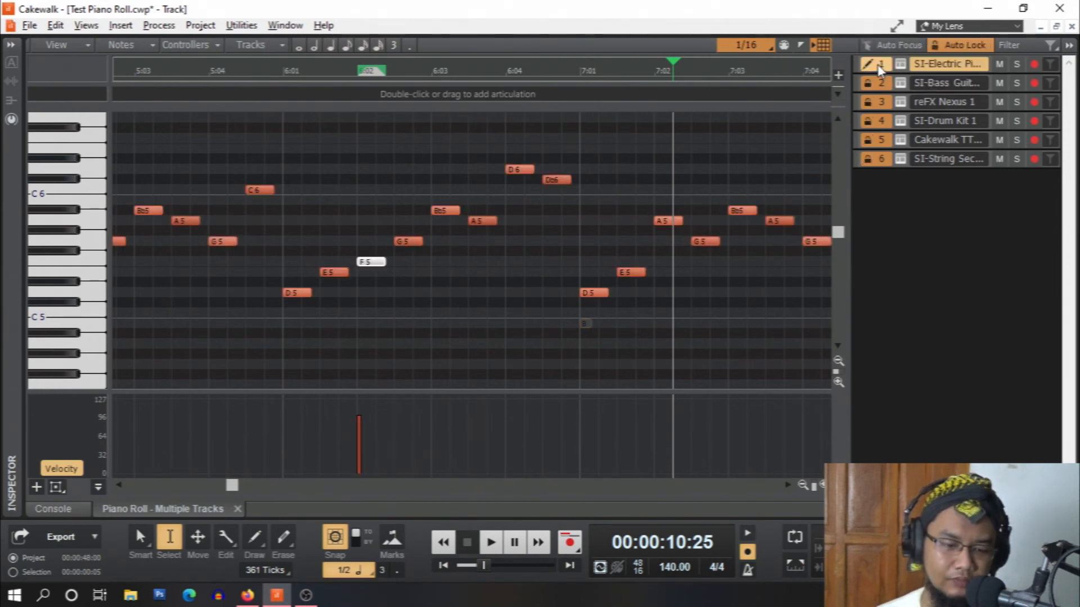
{"action": "scroll", "coordinate": [614, 285], "scroll_direction": "down", "scroll_amount": 4}
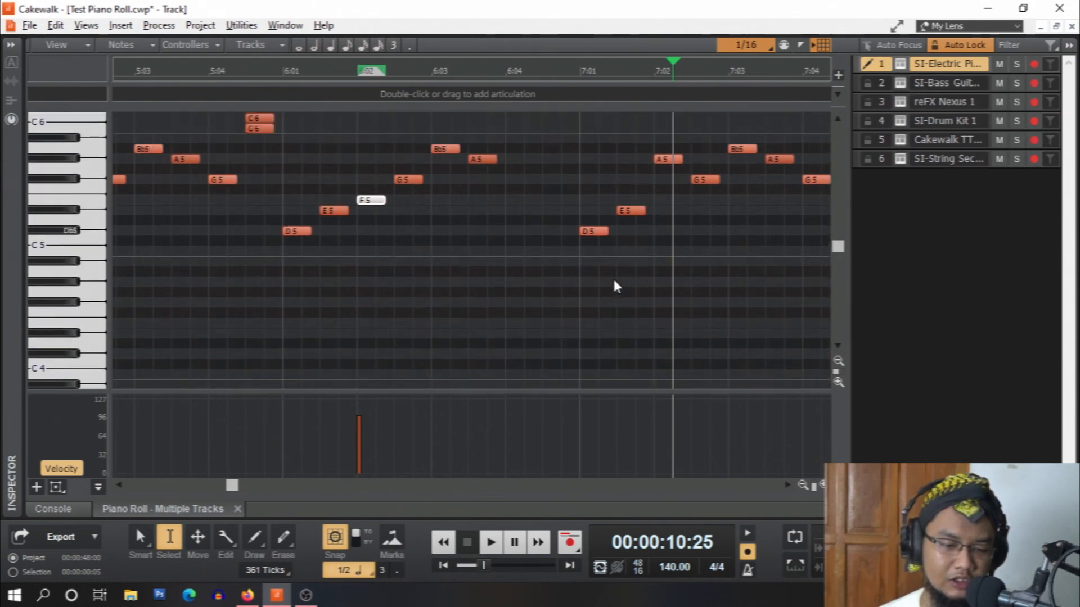
{"action": "scroll", "coordinate": [616, 287], "scroll_direction": "up", "scroll_amount": 5}
{"action": "scroll", "coordinate": [615, 286], "scroll_direction": "down", "scroll_amount": 3}
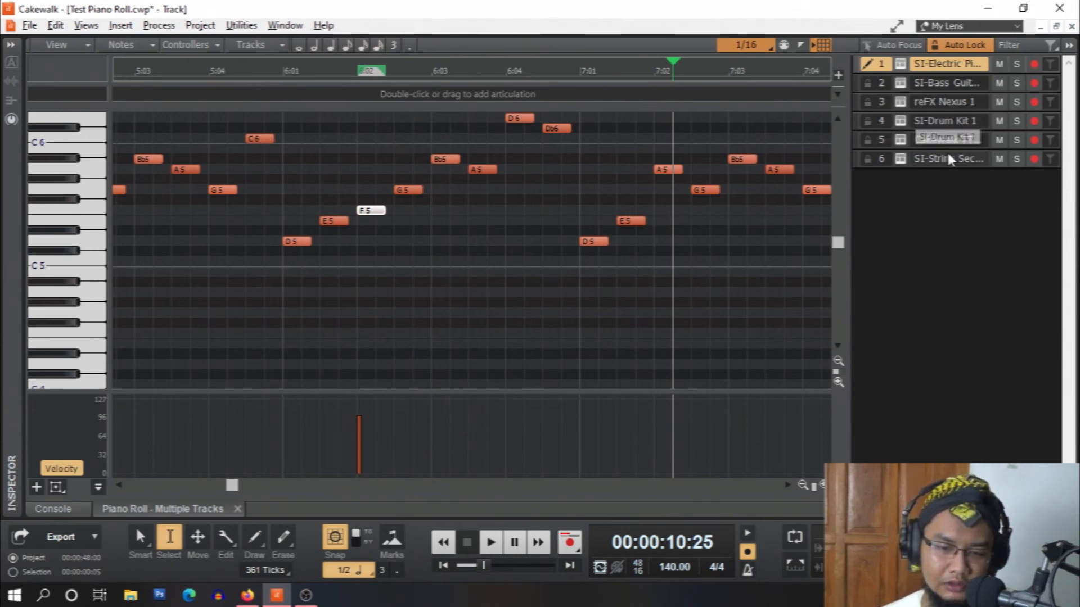
Display the SI-Drum Kit 1 track and make SI-Bass Guitar the active track, keeping the drum notes visible but locked
{"action": "left_click", "coordinate": [939, 122]}
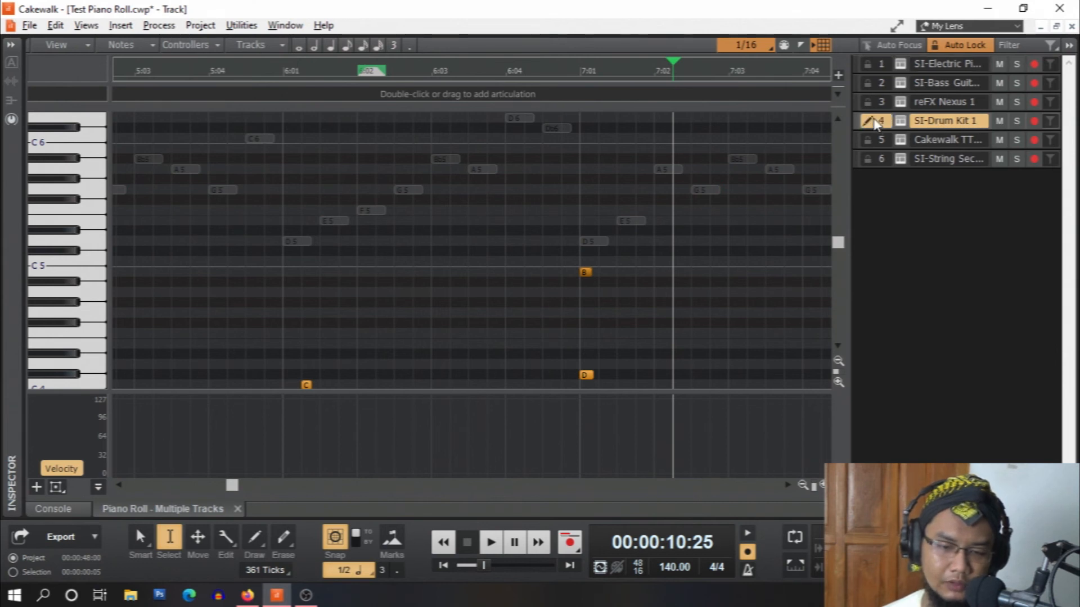
{"action": "scroll", "coordinate": [569, 306], "scroll_direction": "down", "scroll_amount": 4}
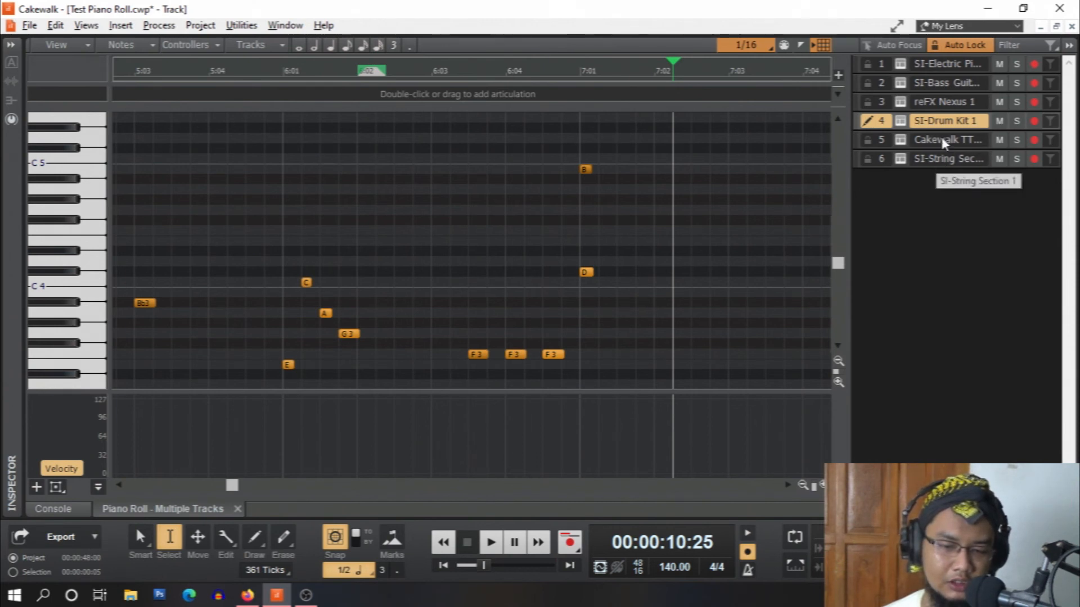
{"action": "left_click", "coordinate": [965, 84]}
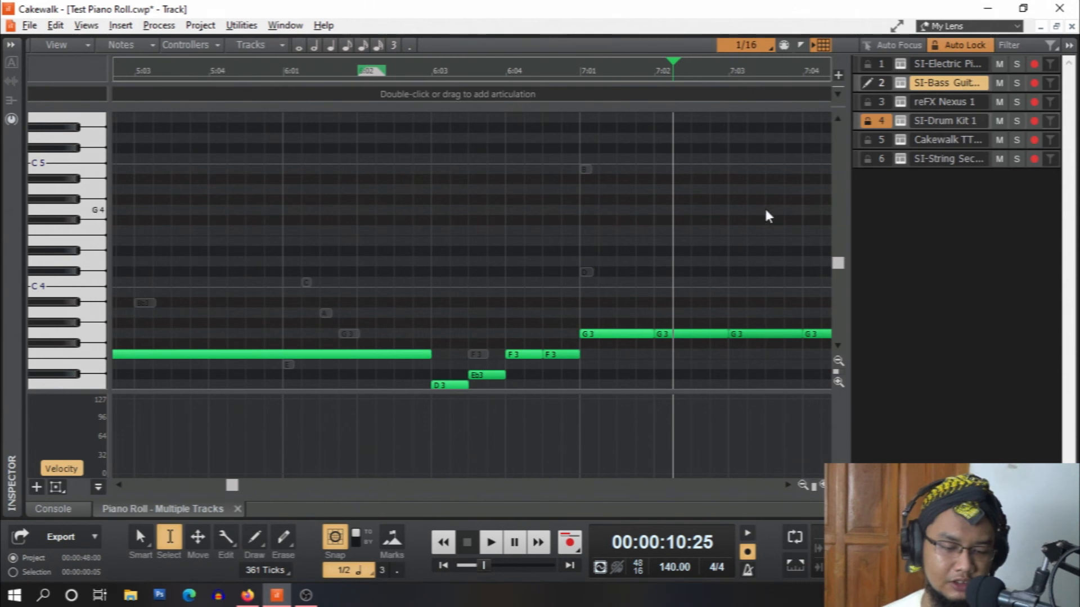
Try to select the locked drum track's C3 note at 7:02 while the bass track is active
{"action": "scroll", "coordinate": [768, 217], "scroll_direction": "down", "scroll_amount": 2}
{"action": "scroll", "coordinate": [768, 217], "scroll_direction": "down", "scroll_amount": 1}
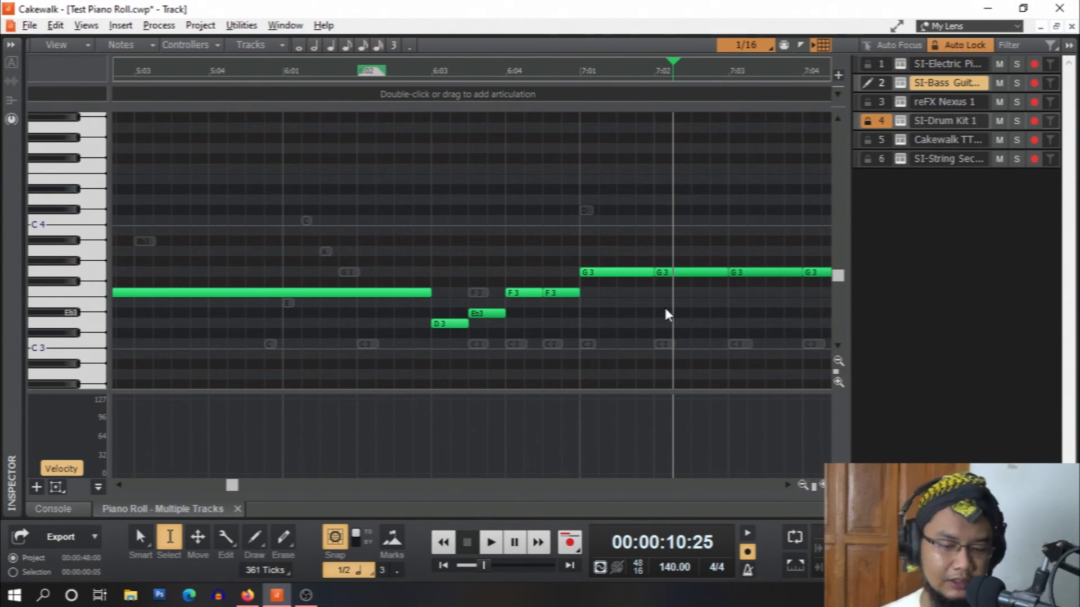
{"action": "scroll", "coordinate": [665, 313], "scroll_direction": "right", "scroll_amount": 2}
{"action": "left_click", "coordinate": [555, 337]}
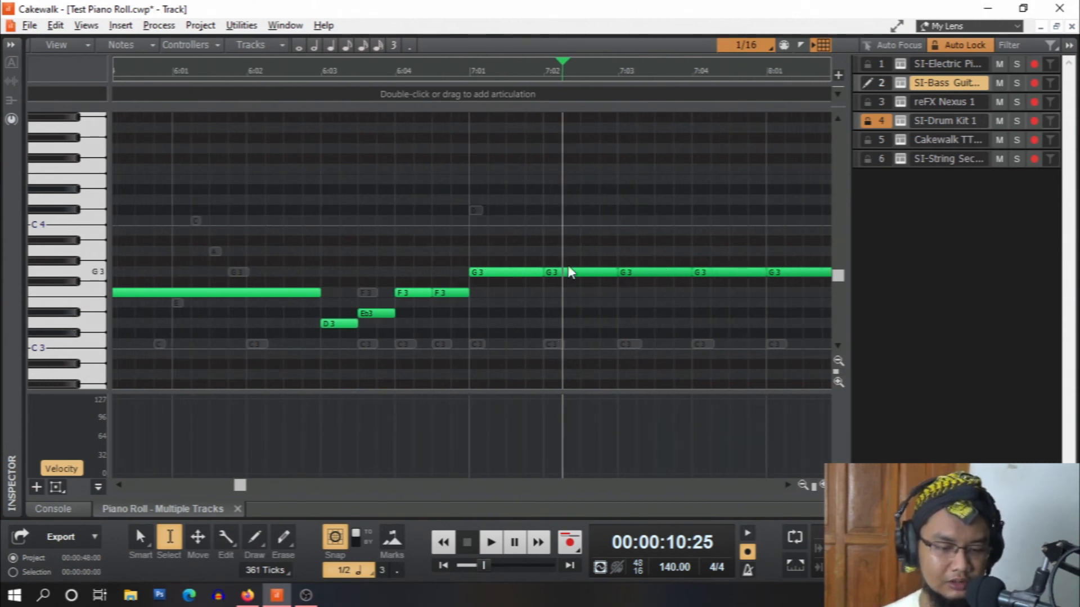
Draw a 1/16 C4 note at 7:02 in the SI-Bass Guitar track with the Smart tool
{"action": "left_click", "coordinate": [552, 216]}
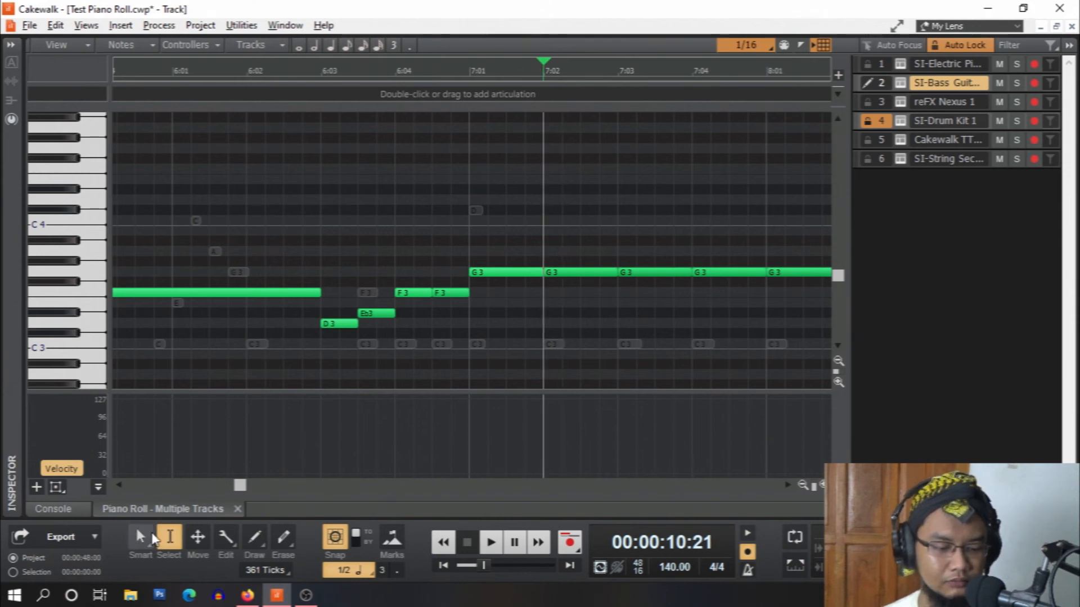
{"action": "left_click", "coordinate": [140, 537]}
{"action": "left_click_drag", "start_coordinate": [550, 221], "coordinate": [563, 220]}
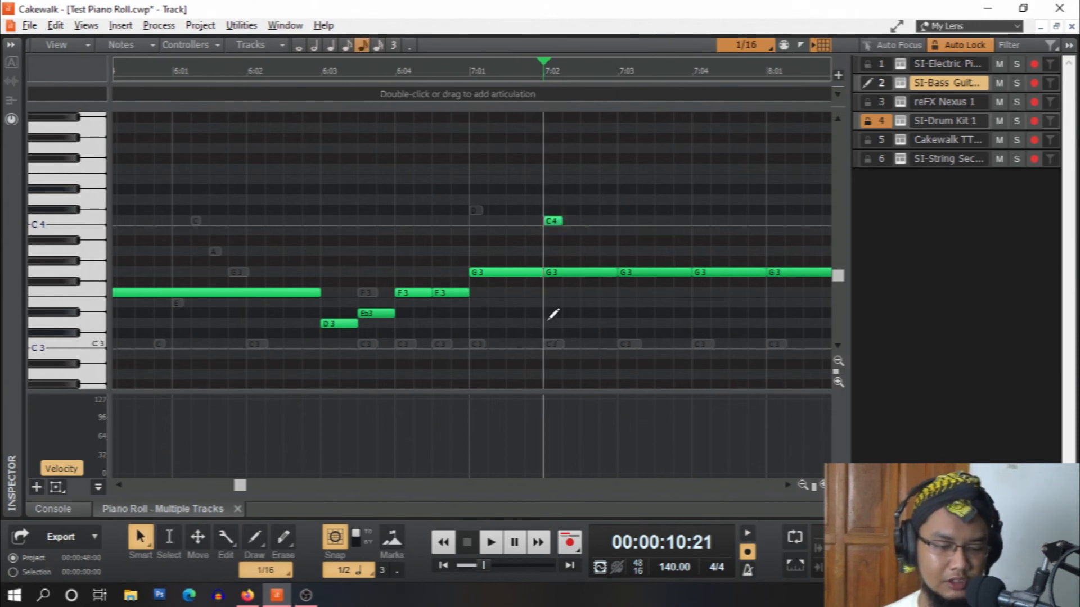
Erase the C4 note at 7:02 from the SI-Bass Guitar track, try other active tracks, and unlock SI-Drum Kit 1 as the active track
{"action": "right_click", "coordinate": [553, 220]}
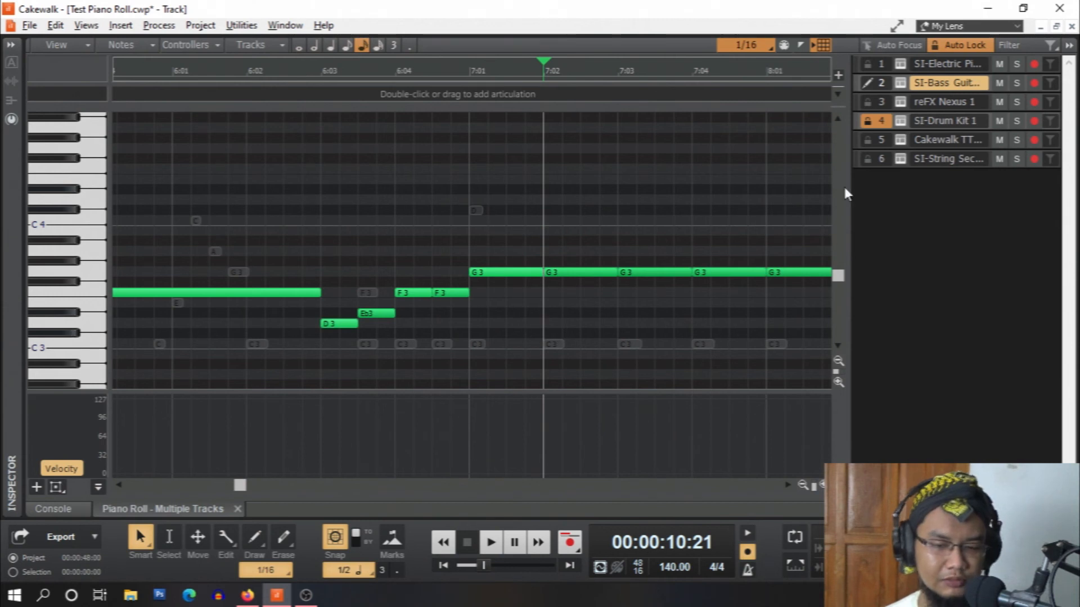
{"action": "left_click", "coordinate": [943, 99]}
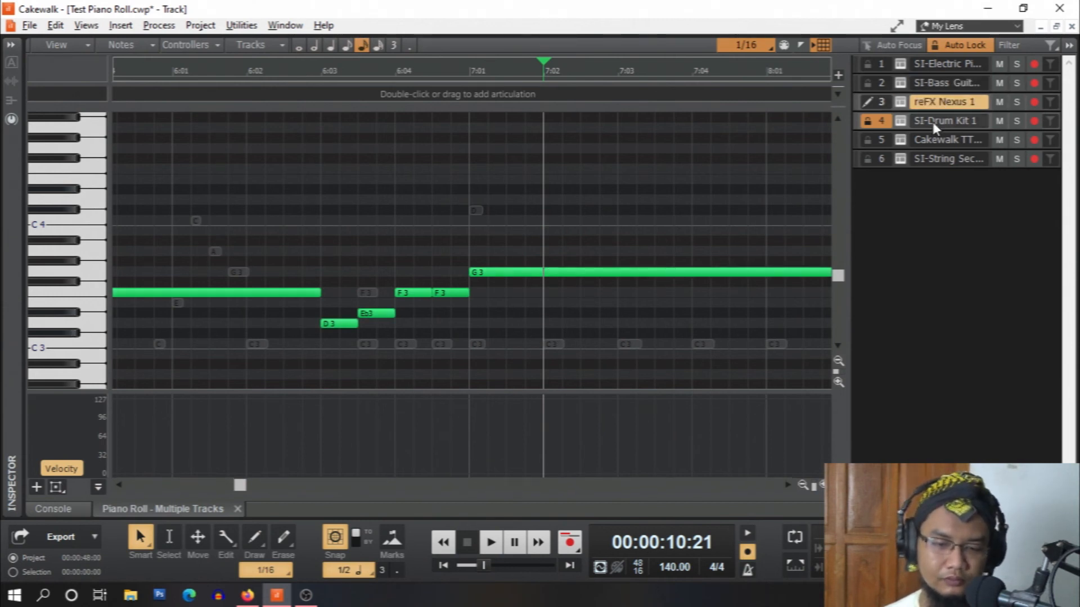
{"action": "left_click", "coordinate": [931, 119]}
{"action": "left_click", "coordinate": [933, 135]}
{"action": "left_click", "coordinate": [935, 107]}
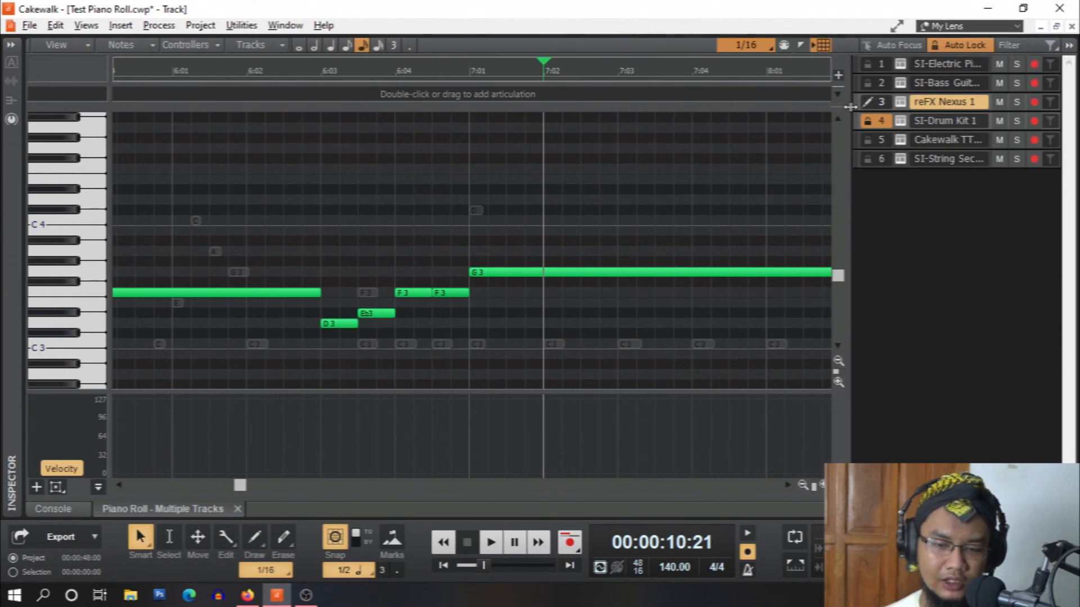
{"action": "left_click", "coordinate": [875, 124]}
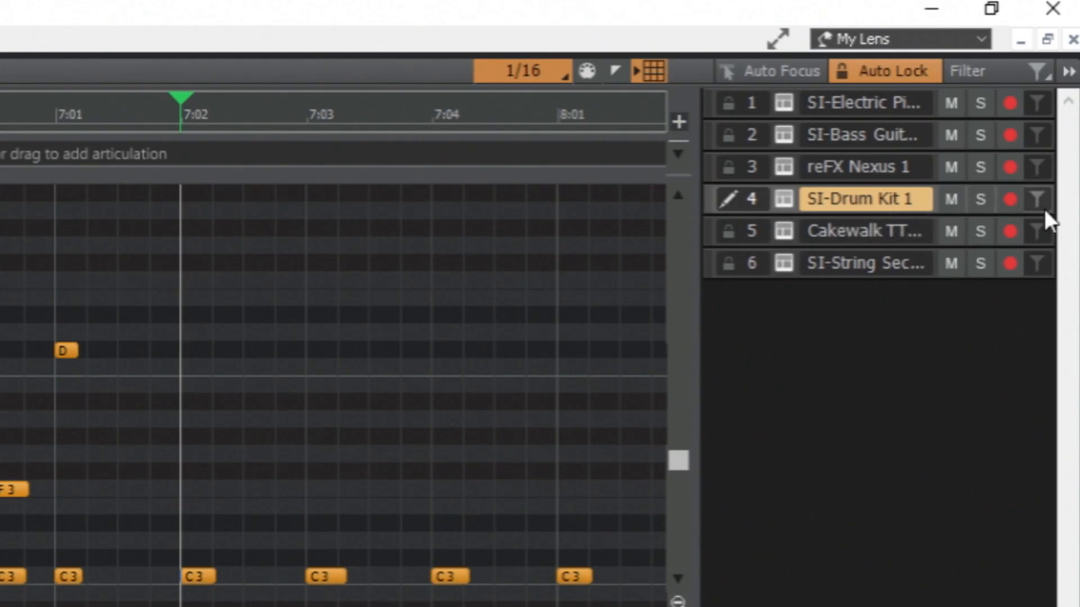
Mark SI-Drum Kit 1 and SI-Bass Guitar for filtering and turn on the track filter to list only those two tracks
{"action": "left_click", "coordinate": [1042, 203]}
{"action": "left_click", "coordinate": [1042, 136]}
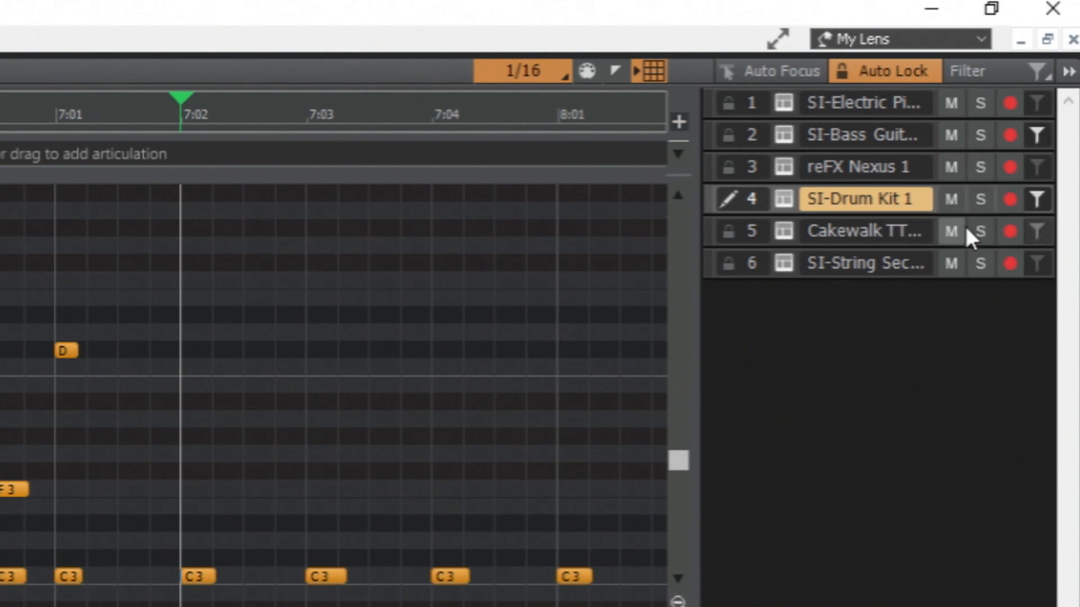
{"action": "left_click", "coordinate": [990, 76]}
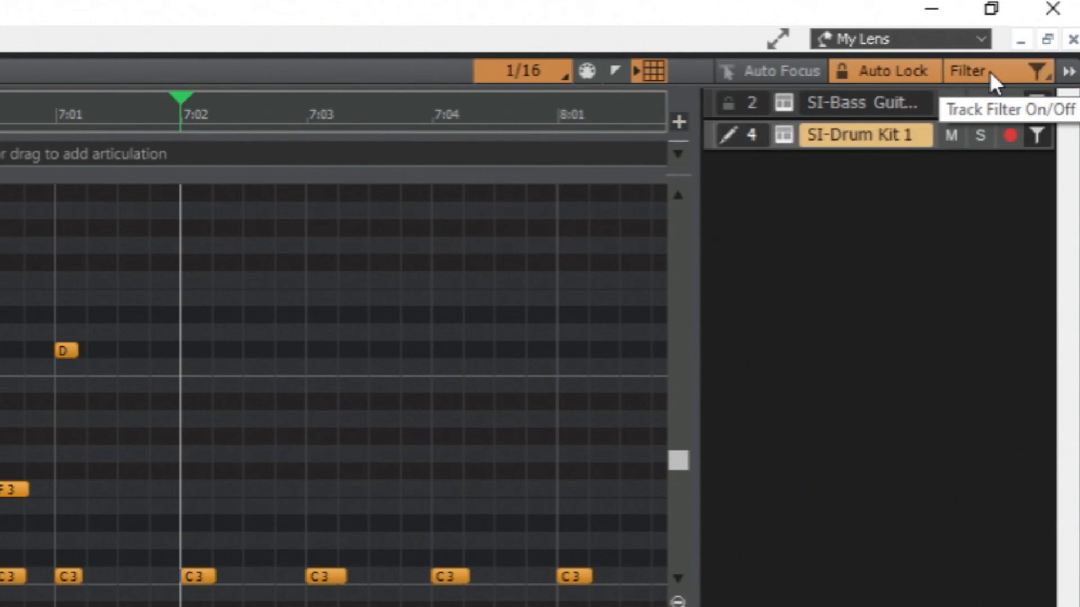
Alternate the active track between SI-Bass Guitar and SI-Drum Kit 1 in the filtered list, ending on the drum track
{"action": "left_click", "coordinate": [874, 108]}
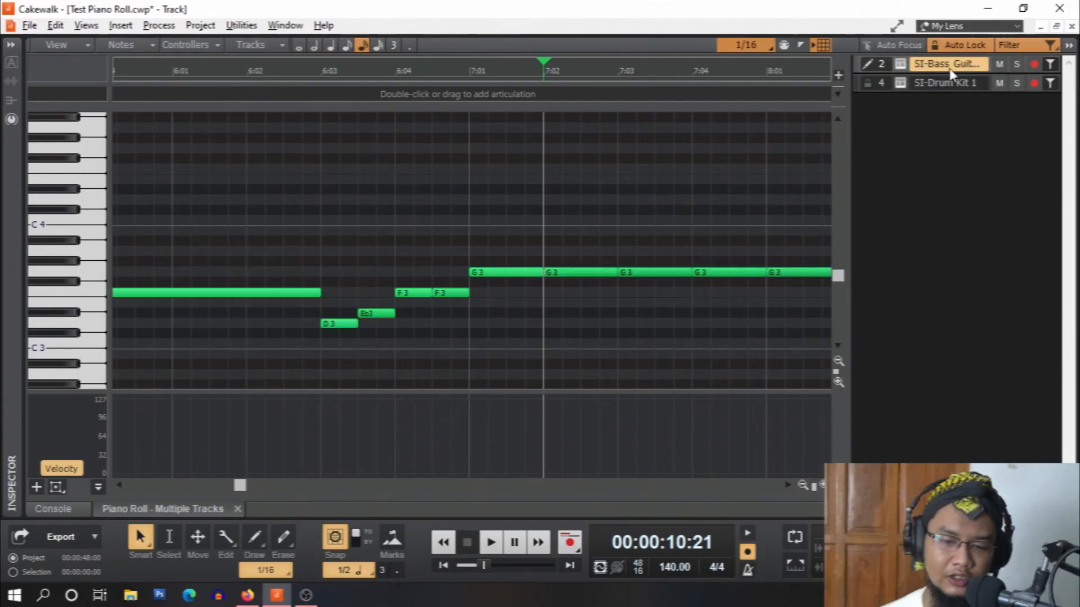
{"action": "left_click", "coordinate": [950, 83]}
{"action": "left_click", "coordinate": [950, 63]}
{"action": "left_click", "coordinate": [953, 82]}
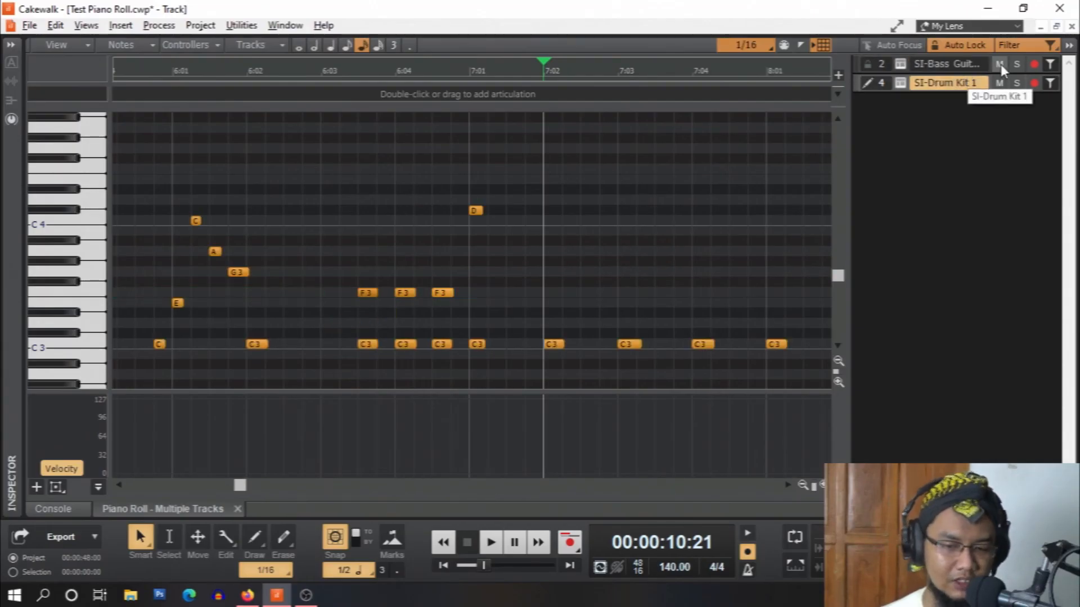
Look over the drum track's notes across time and pitch, zooming the note rows out and back in
{"action": "scroll", "coordinate": [549, 249], "scroll_direction": "right", "scroll_amount": 3}
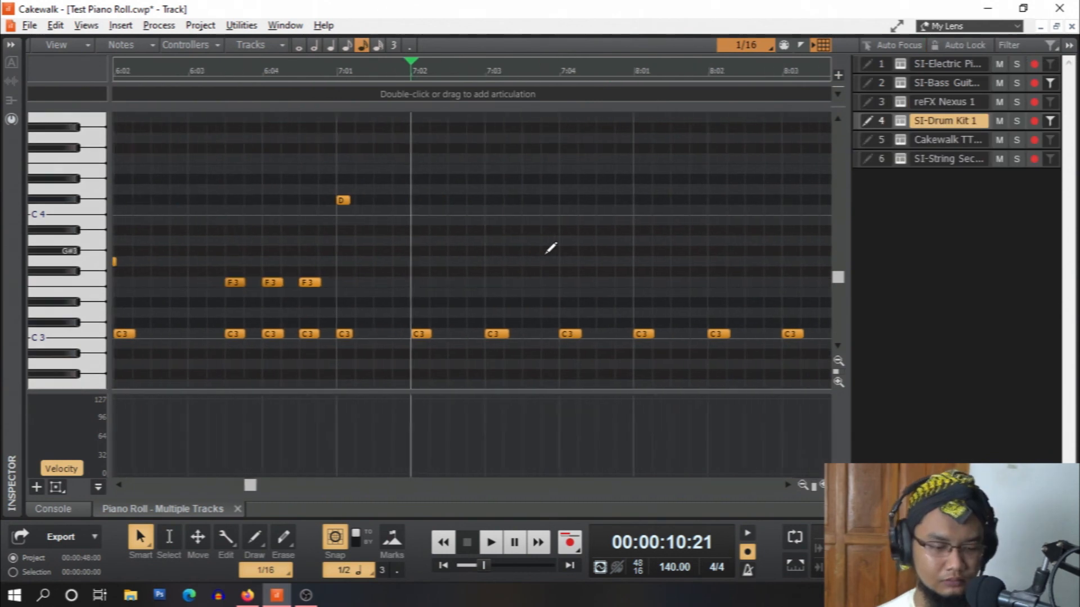
{"action": "scroll", "coordinate": [550, 249], "scroll_direction": "left", "scroll_amount": 4}
{"action": "scroll", "coordinate": [549, 249], "scroll_direction": "right", "scroll_amount": 4}
{"action": "scroll", "coordinate": [550, 249], "scroll_direction": "left", "scroll_amount": 2}
{"action": "scroll", "coordinate": [549, 248], "scroll_direction": "right", "scroll_amount": 2}
{"action": "scroll", "coordinate": [549, 248], "scroll_direction": "right", "scroll_amount": 2}
{"action": "scroll", "coordinate": [550, 249], "scroll_direction": "down", "scroll_amount": 4}
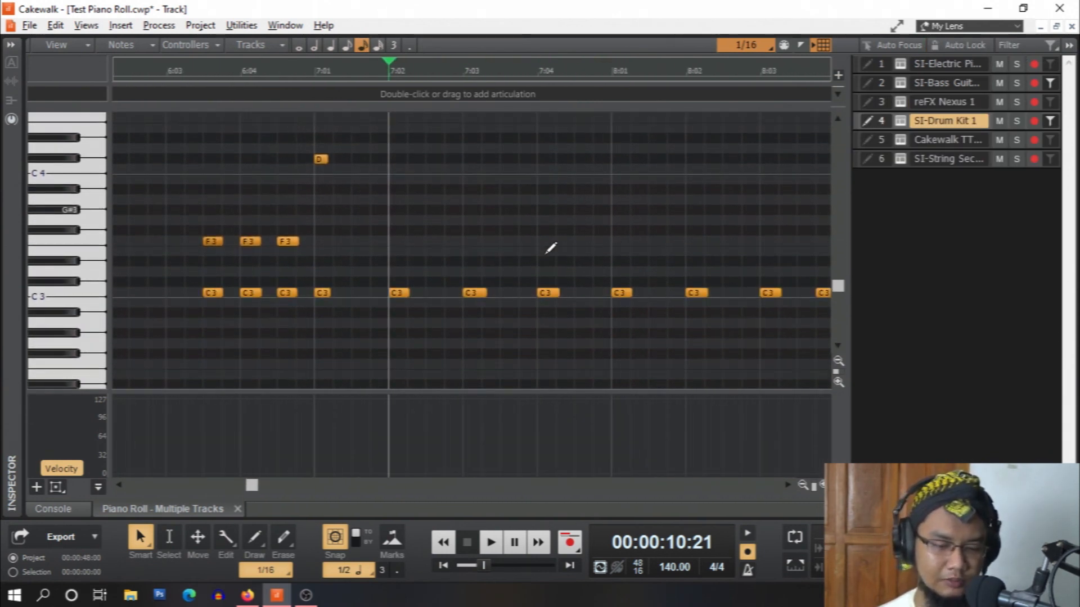
{"action": "scroll", "coordinate": [549, 248], "scroll_direction": "up", "scroll_amount": 3}
{"action": "left_click", "coordinate": [838, 360]}
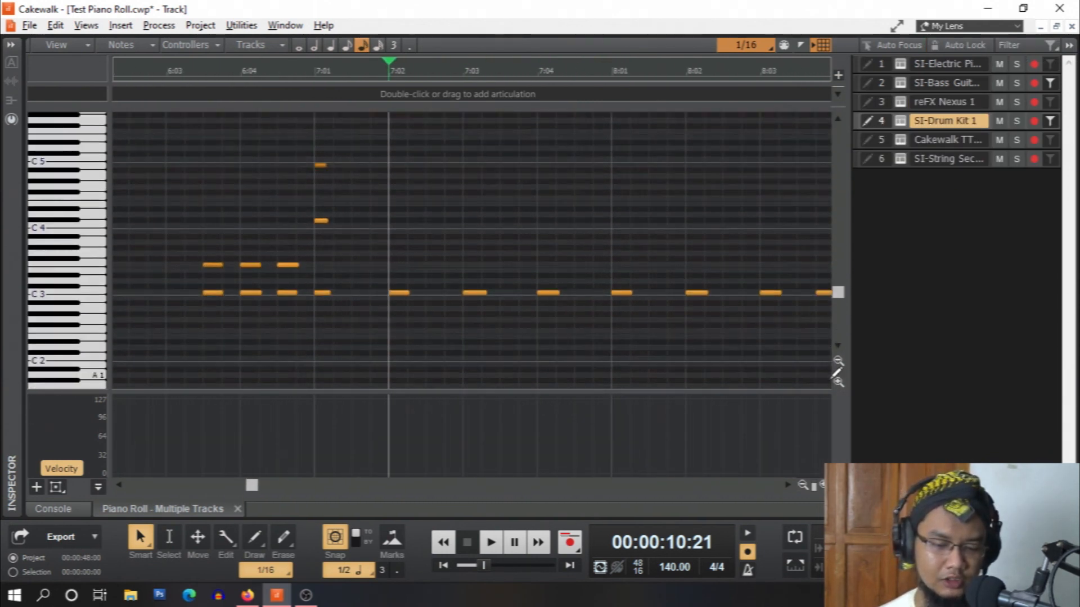
{"action": "left_click", "coordinate": [838, 381]}
{"action": "left_click", "coordinate": [838, 382]}
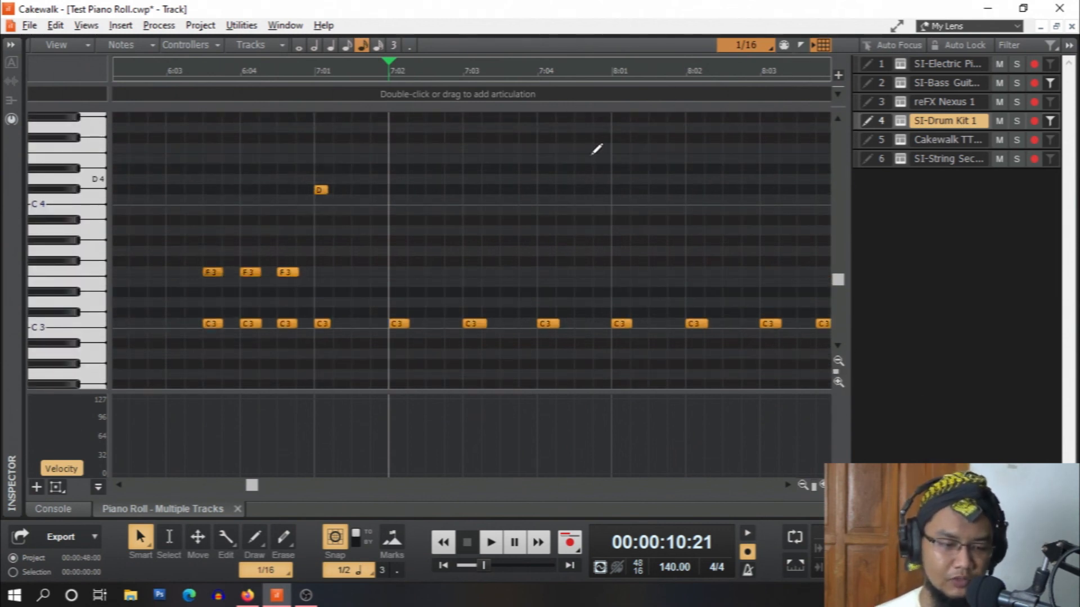
Examine the Piano Roll's grid resolution choices without changing the 1/16 setting
{"action": "left_click", "coordinate": [766, 46]}
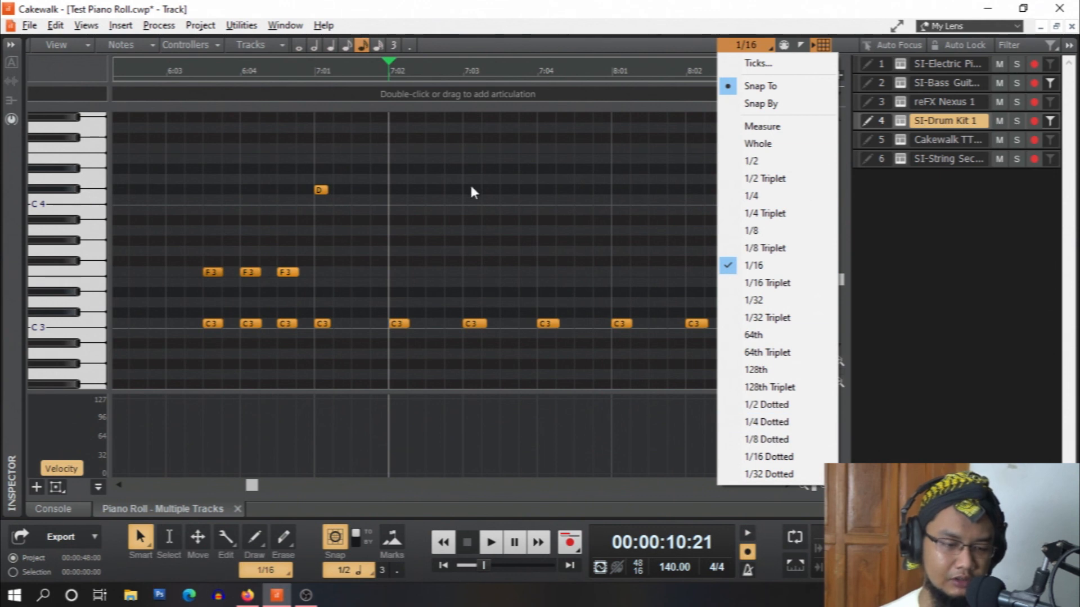
{"action": "left_click", "coordinate": [493, 11]}
Open the Console view, look over its track and bus strips, and collapse it to return to the tracks
{"action": "key", "text": "alt+2"}
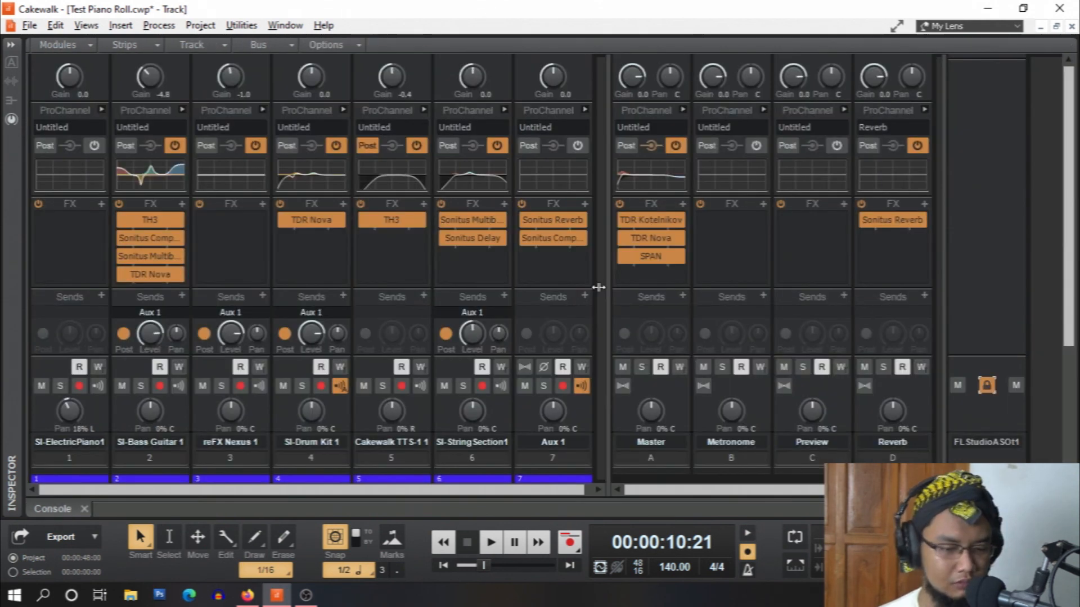
{"action": "scroll", "coordinate": [602, 282], "scroll_direction": "down", "scroll_amount": 5}
{"action": "scroll", "coordinate": [601, 282], "scroll_direction": "up", "scroll_amount": 5}
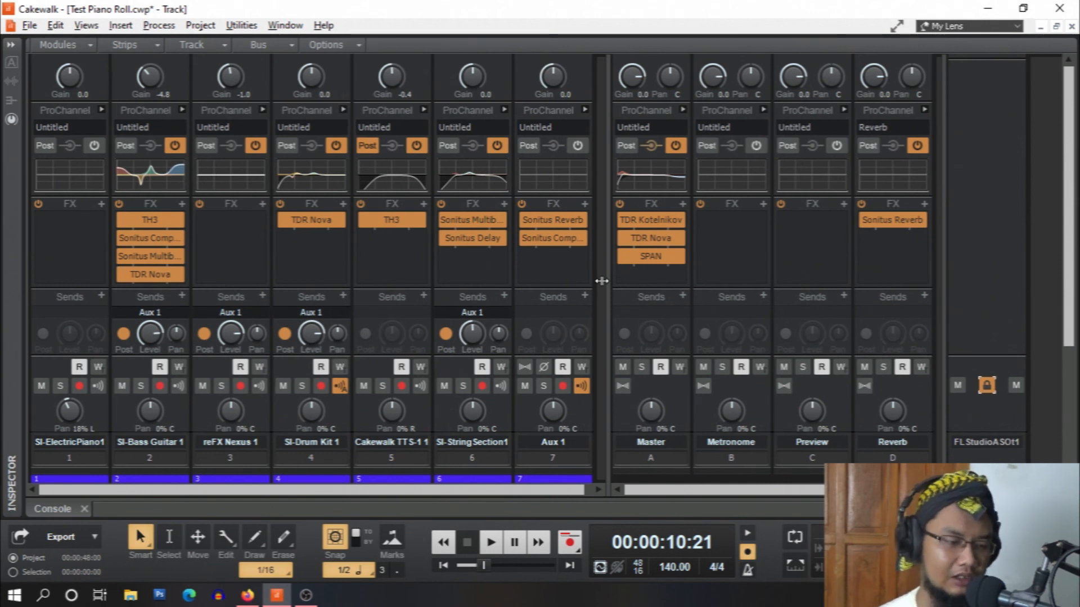
{"action": "double_click", "coordinate": [51, 503]}
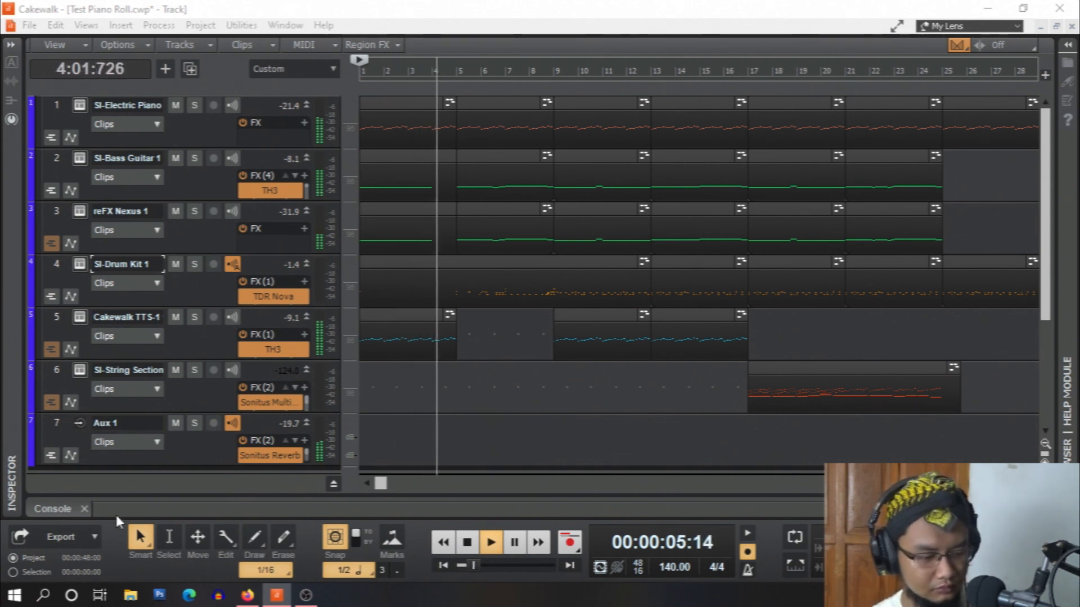
Expand the Console and inspect the TDR Nova equalizer on the SI-Drum Kit 1 strip during playback, closing its window when done
{"action": "left_click", "coordinate": [49, 511]}
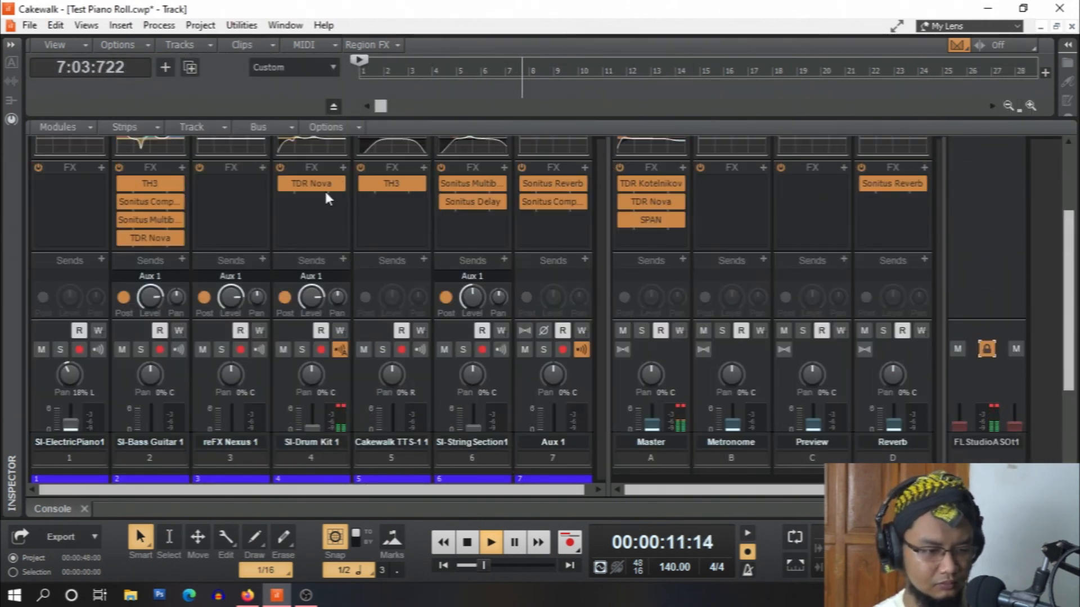
{"action": "double_click", "coordinate": [311, 184]}
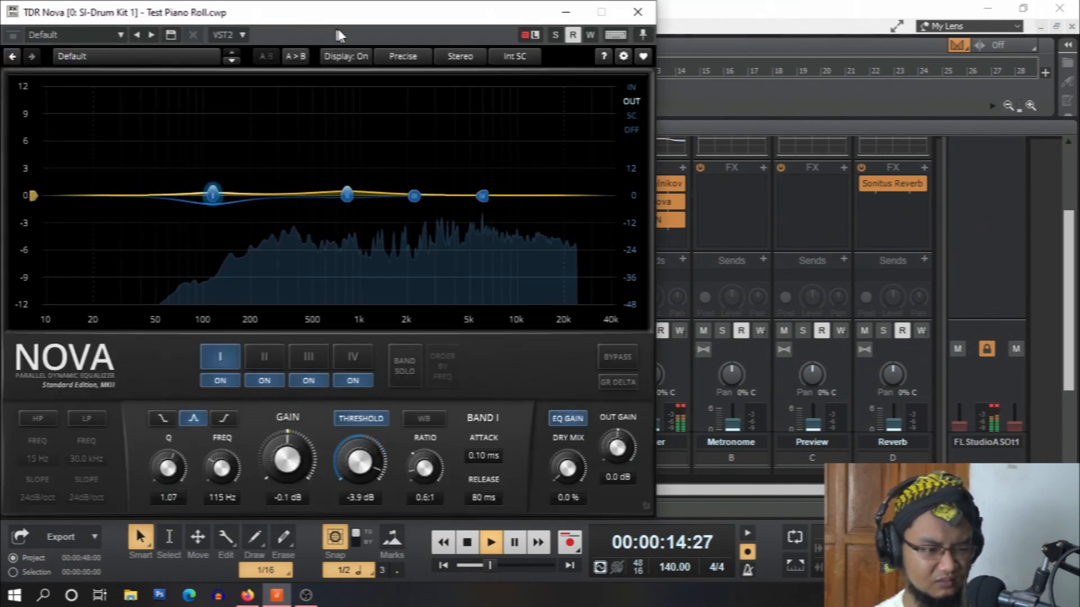
{"action": "left_click_drag", "start_coordinate": [311, 23], "coordinate": [387, 66]}
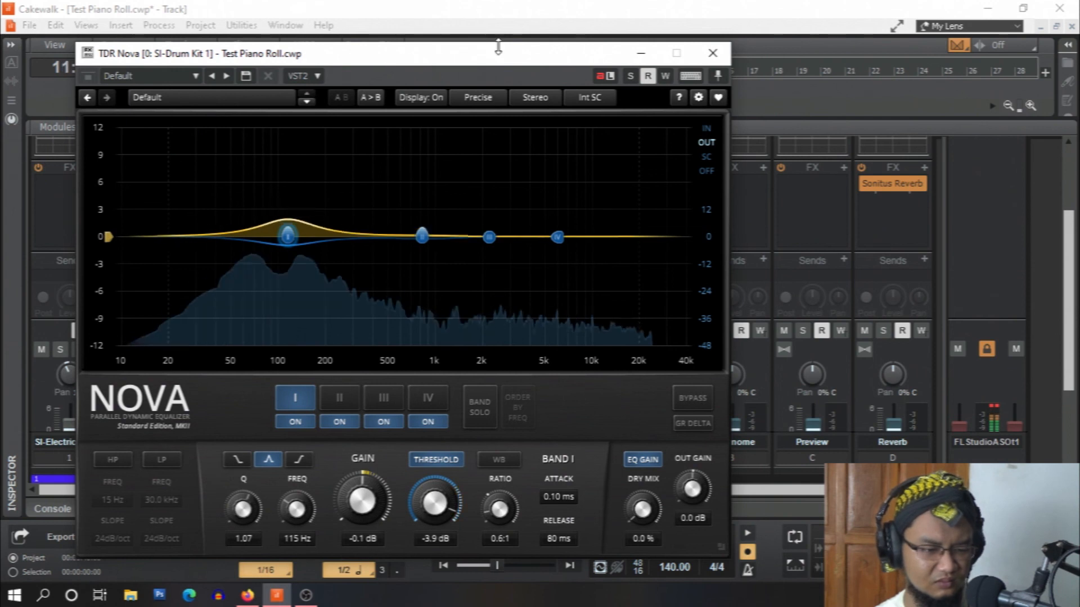
{"action": "left_click", "coordinate": [713, 54]}
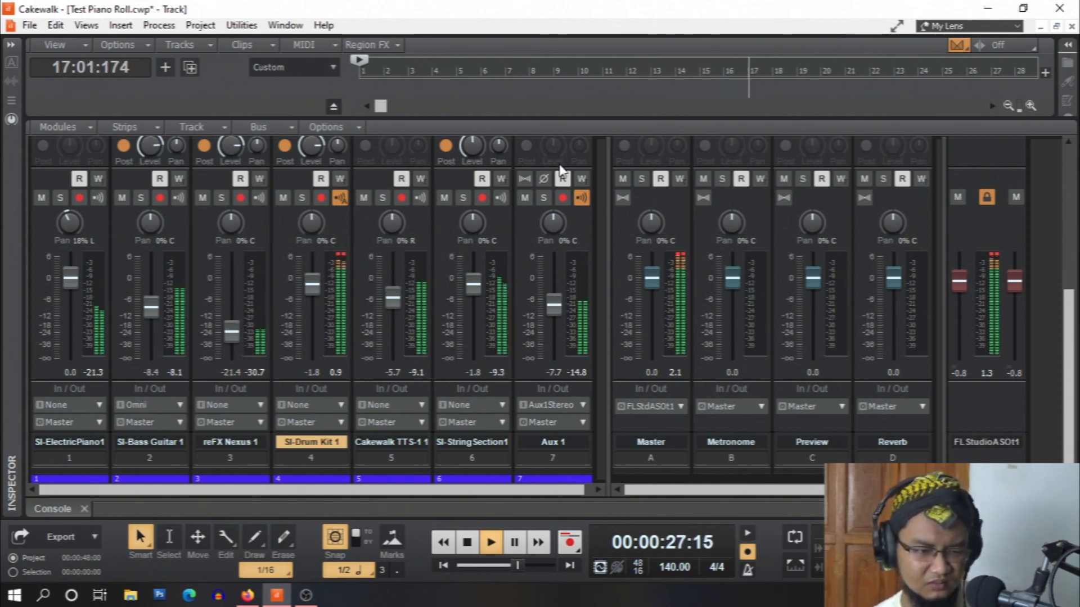
Collapse the Console and view the SI-Drum Kit 1 instrument's interface from its track, closing the window when done
{"action": "left_click_drag", "start_coordinate": [550, 117], "coordinate": [553, 597]}
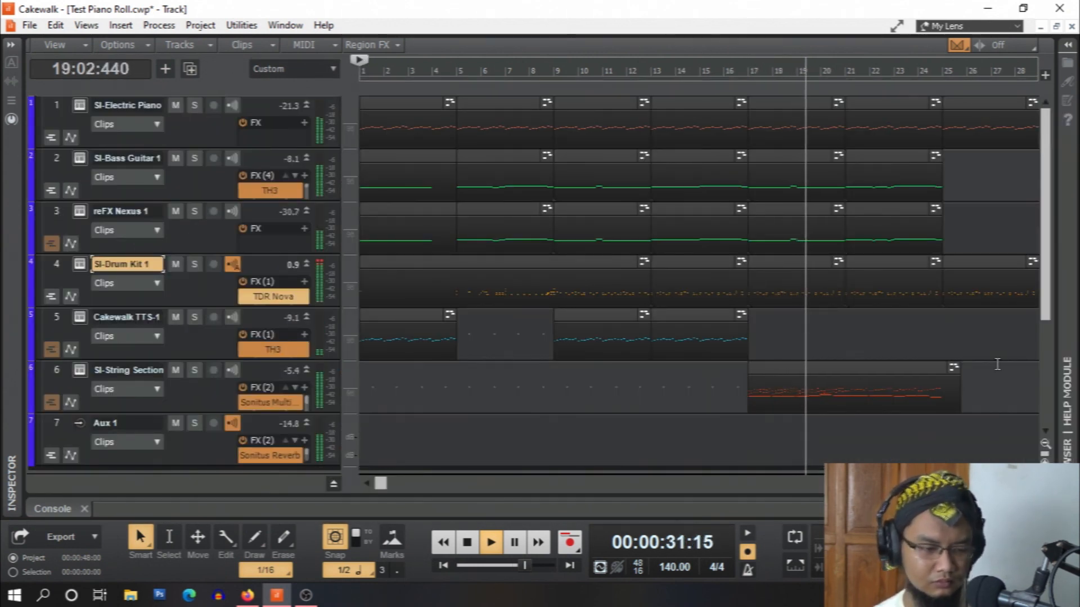
{"action": "left_click", "coordinate": [80, 264]}
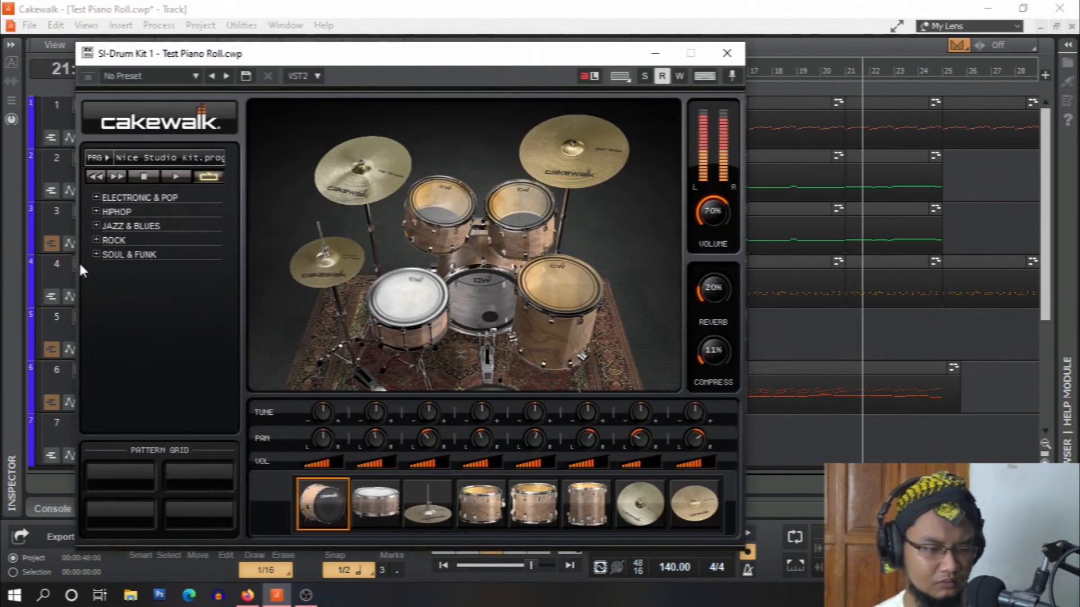
{"action": "left_click", "coordinate": [727, 54]}
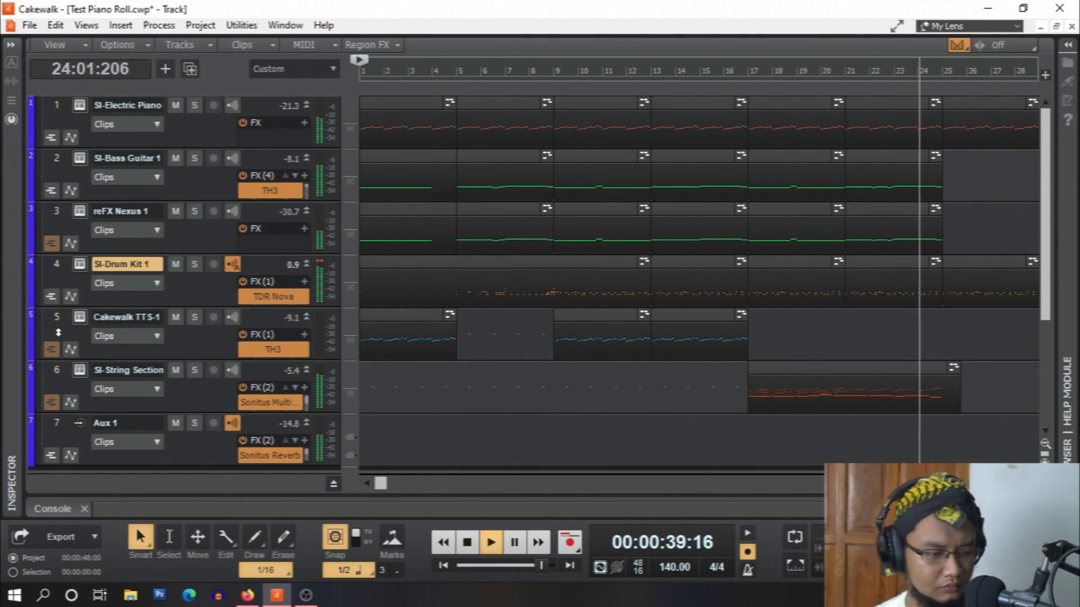